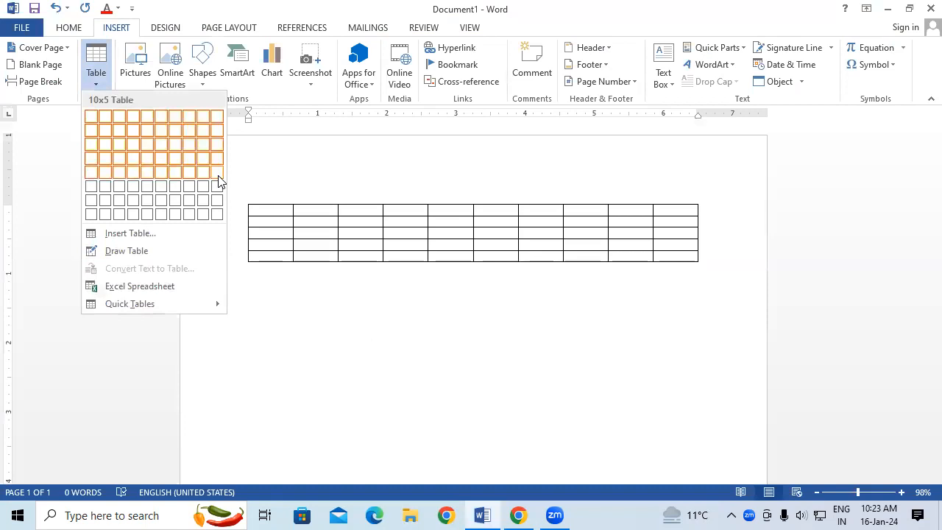
Enlarge the blank 10-column, 5-row table so each cell is about 0.36" high and 0.67" wide.
drag(697, 264, 711, 331)
click(575, 29)
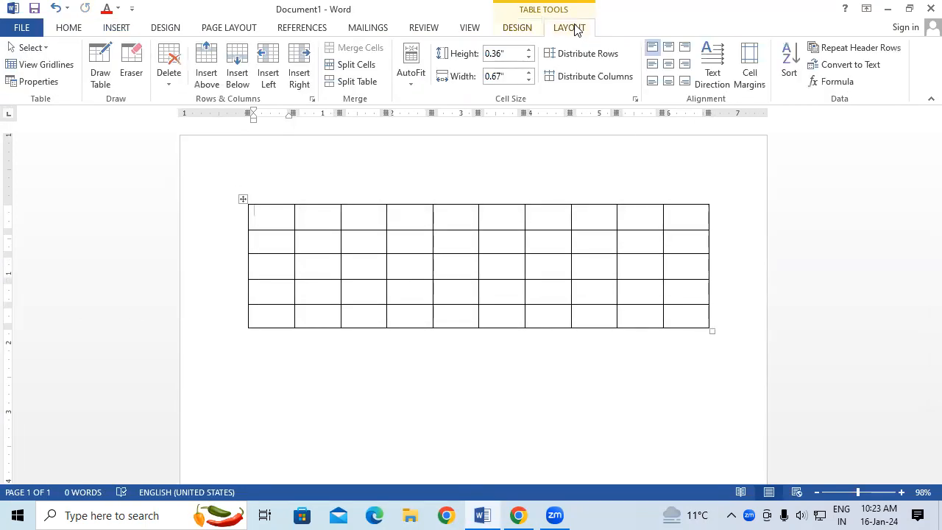
click(523, 27)
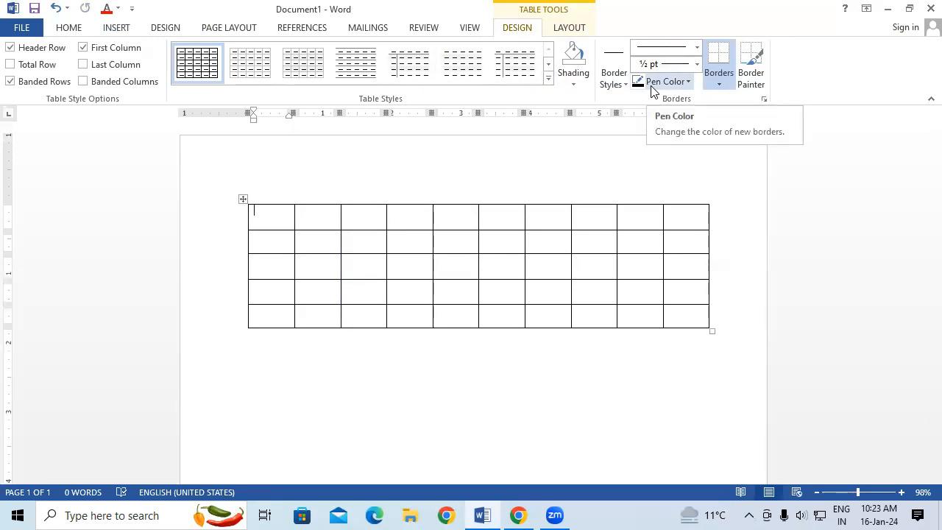
click(567, 28)
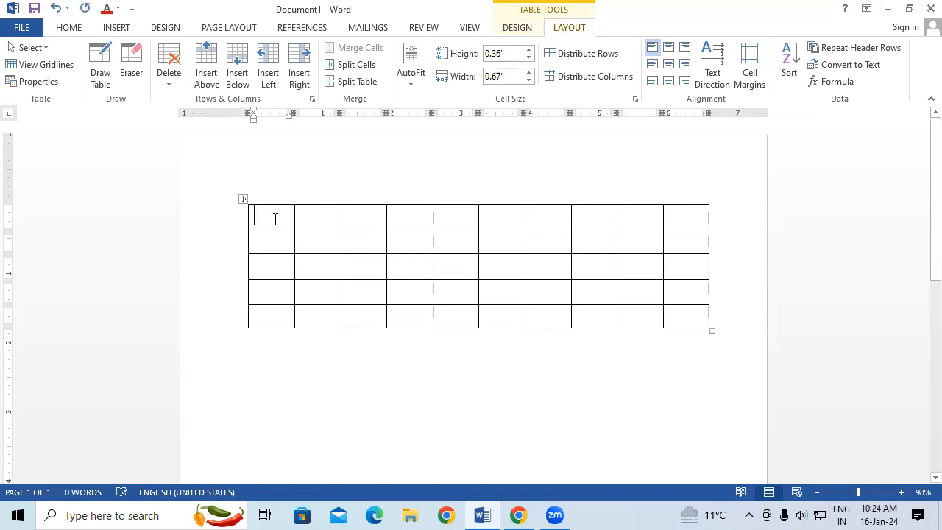
Enter SR.NO. and STUDENT NAME as the first two column headings in the table's first row.
text(SR)
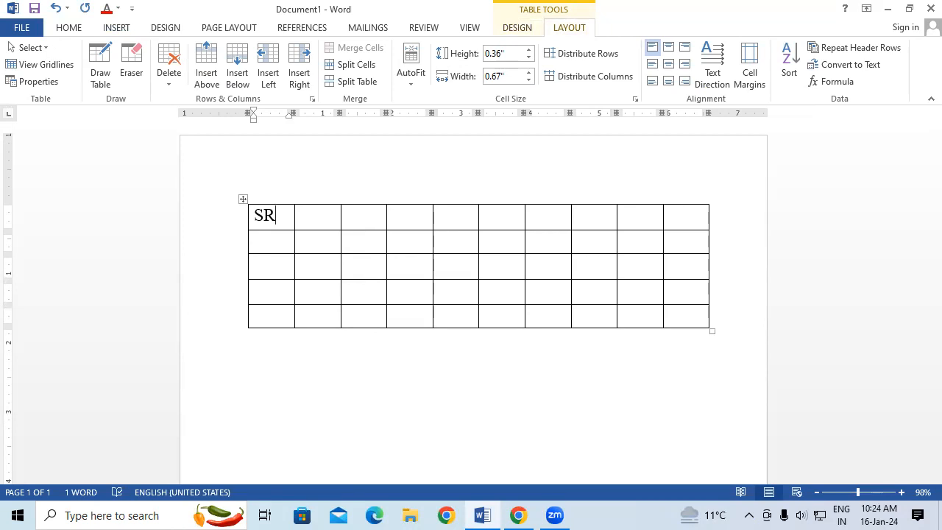
text(.NO.)
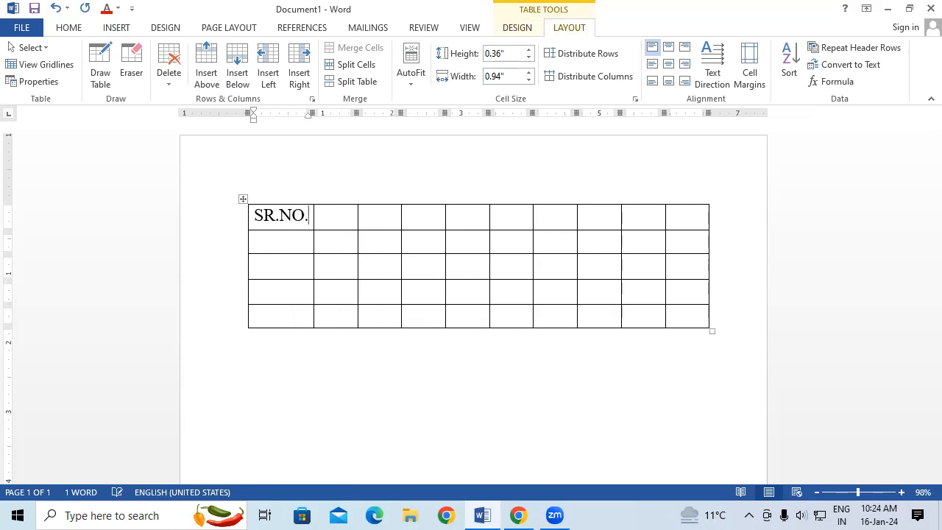
key(Tab)
text(S)
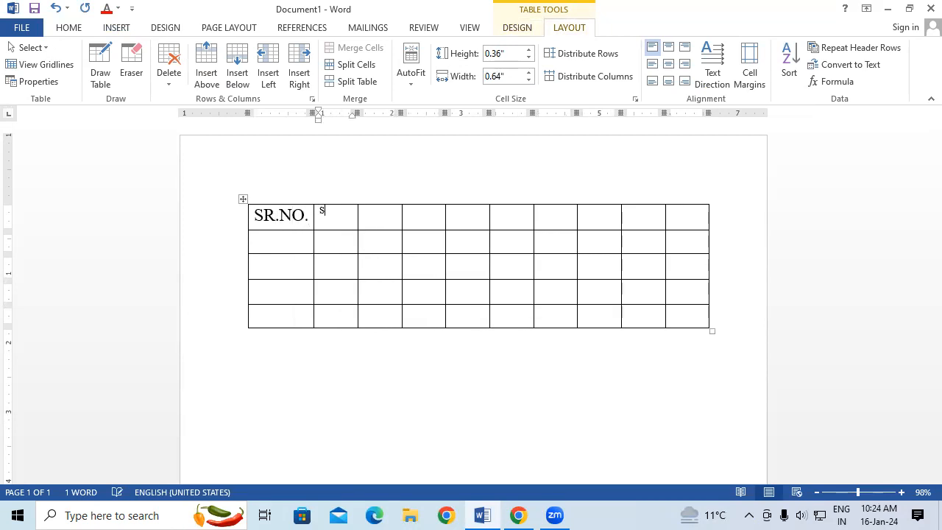
text(TUDENT )
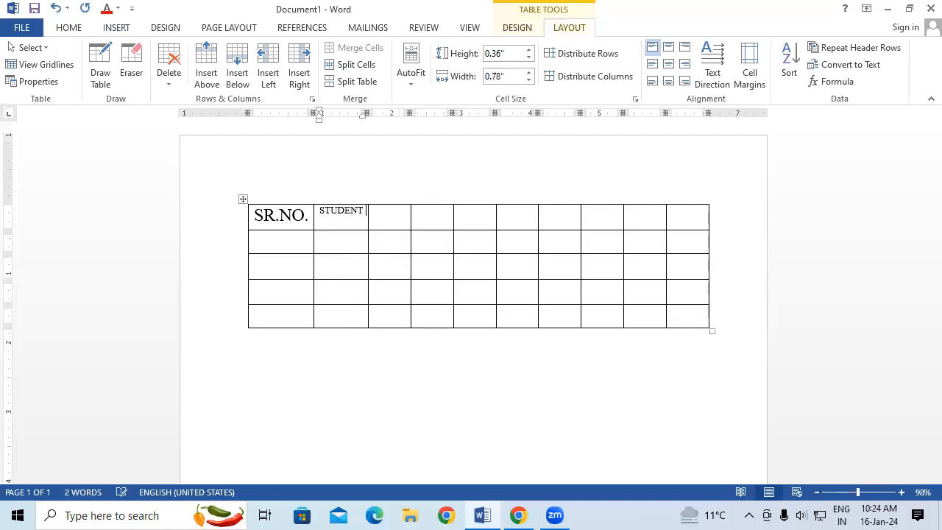
text(NAME)
key(Tab)
Add the headings COURSE, FEE, PAID and DUE in the next four cells of the first row.
text(COURSE)
key(Tab)
text(FEE)
key(Tab)
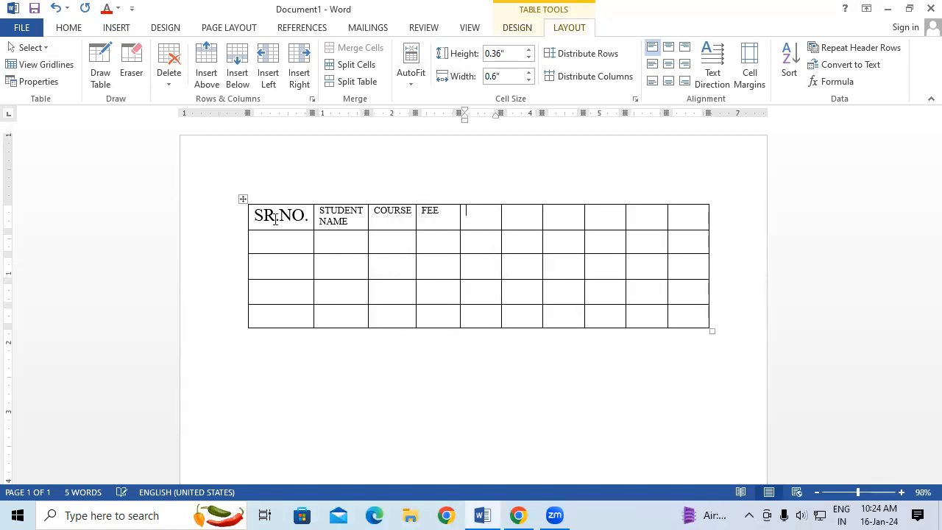
text(PAID)
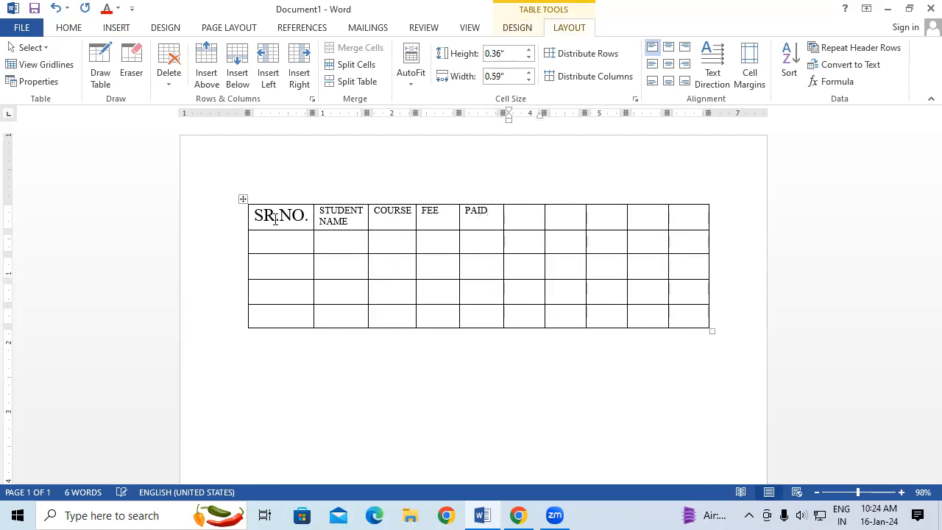
key(Tab)
text(DUE)
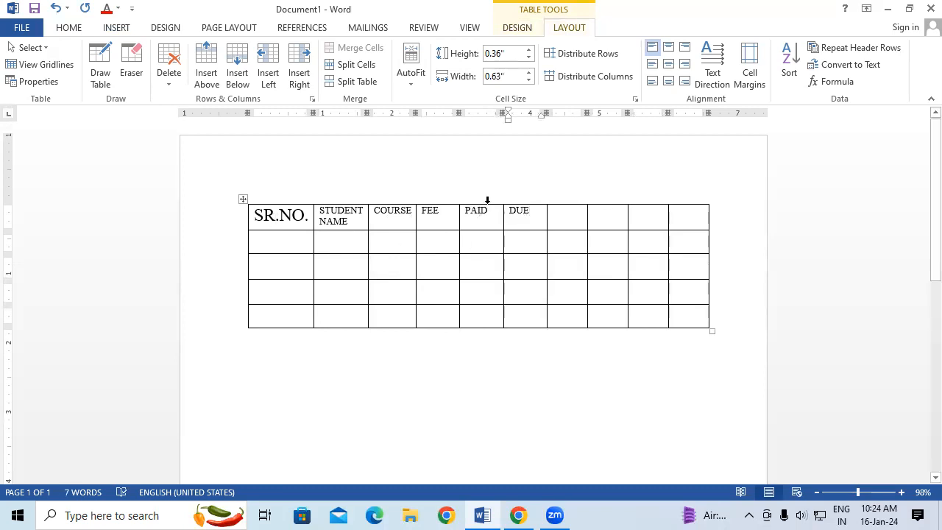
Erase the four empty columns after DUE and widen the remaining six-column table to about the right margin.
click(562, 223)
click(125, 74)
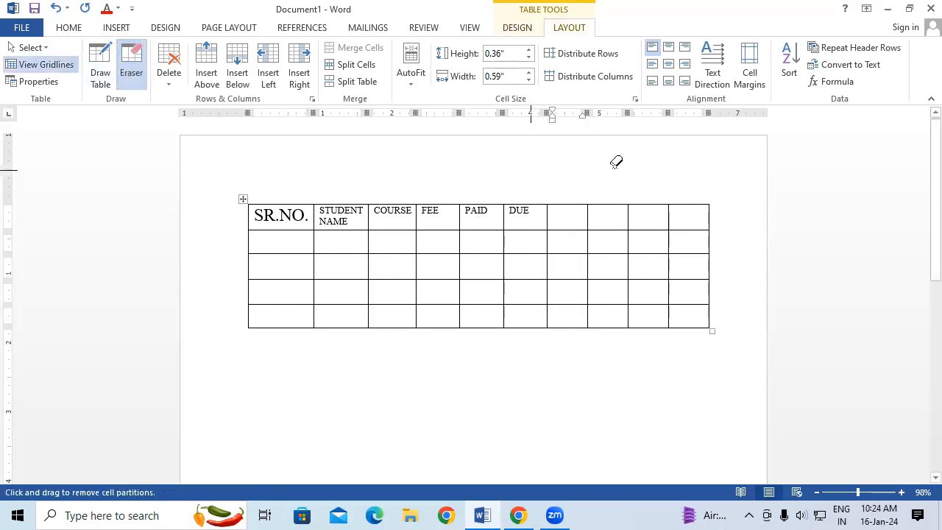
mouse_move(574, 165)
mouse_down()
mouse_move(709, 339)
mouse_move(731, 385)
mouse_up()
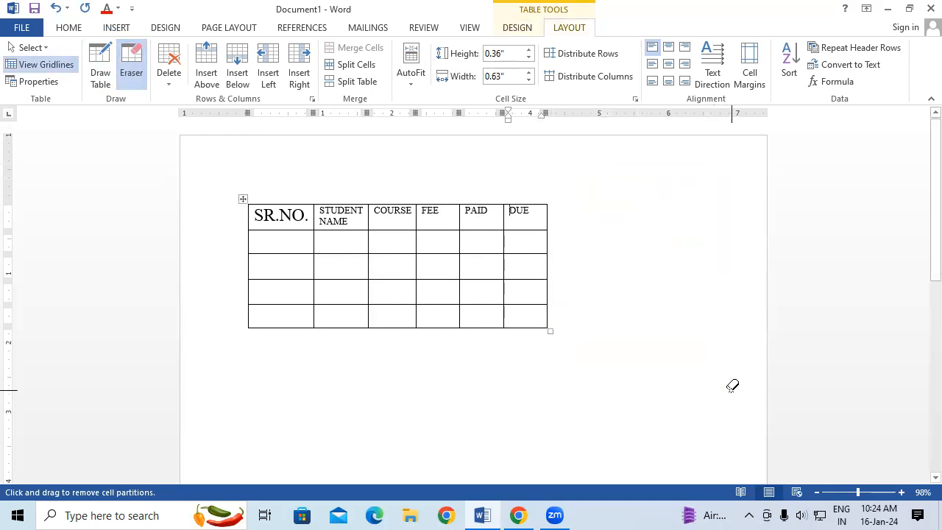
click(131, 68)
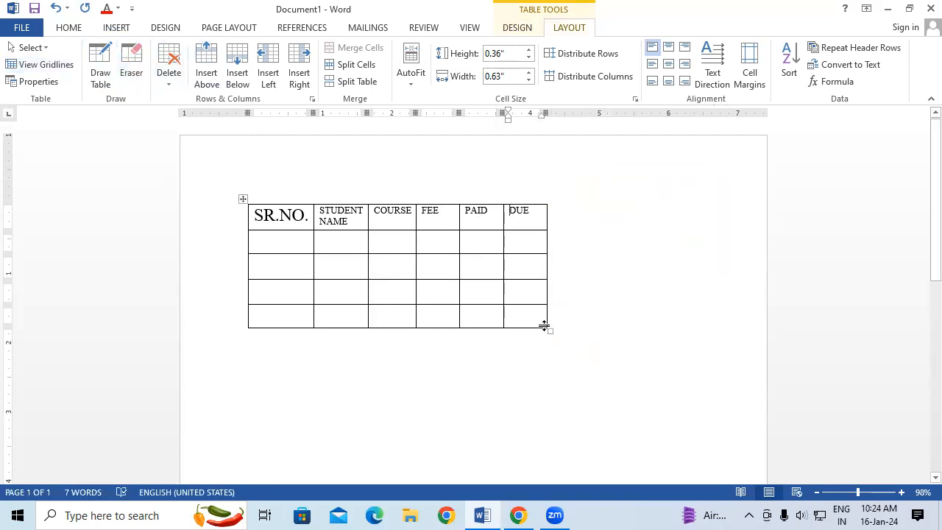
drag(546, 328, 701, 332)
Set the SR.NO. heading to 16 pt and copy its formatting to STUDENT NAME, narrowing the SR.NO. column to about 0.87".
drag(309, 215, 257, 215)
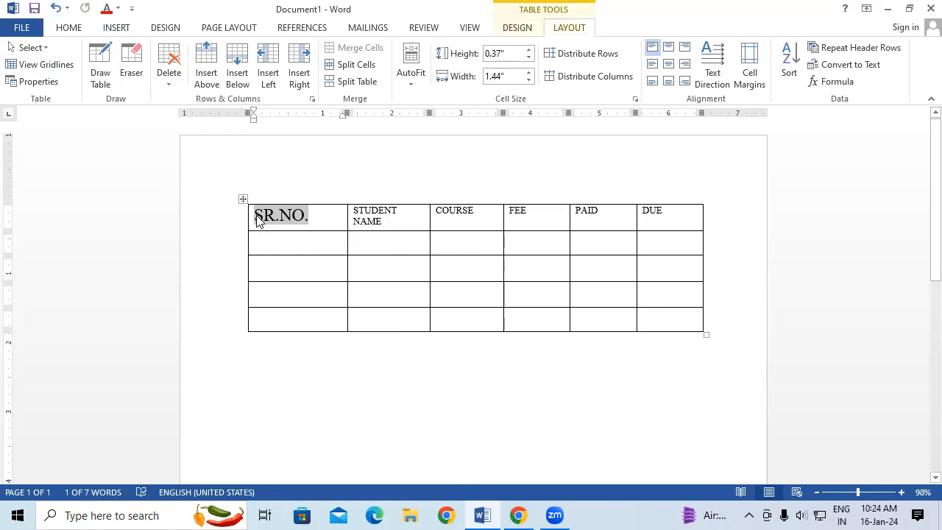
key(ctrl+shift+comma)
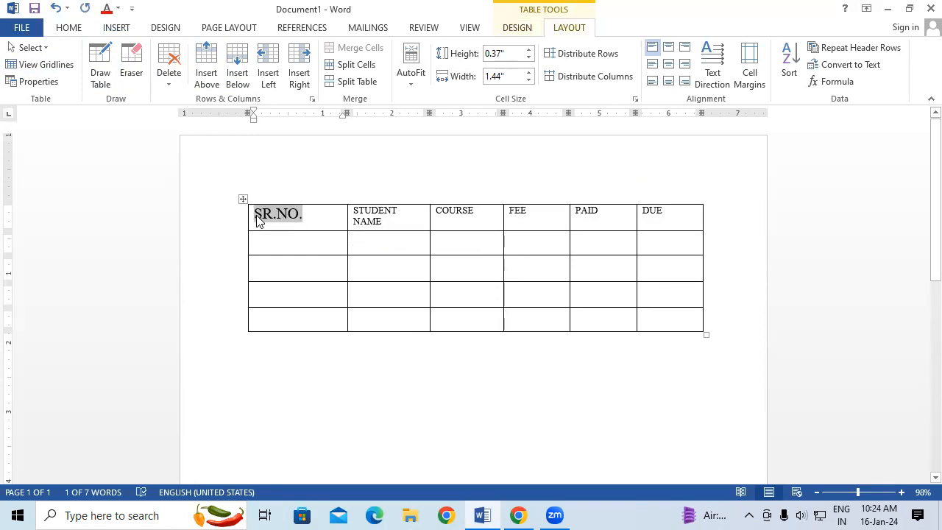
click(64, 33)
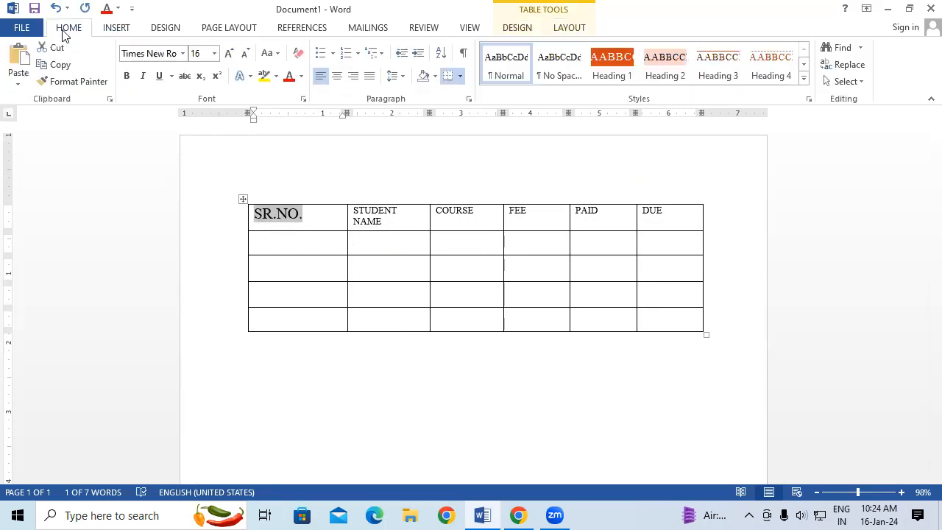
click(73, 81)
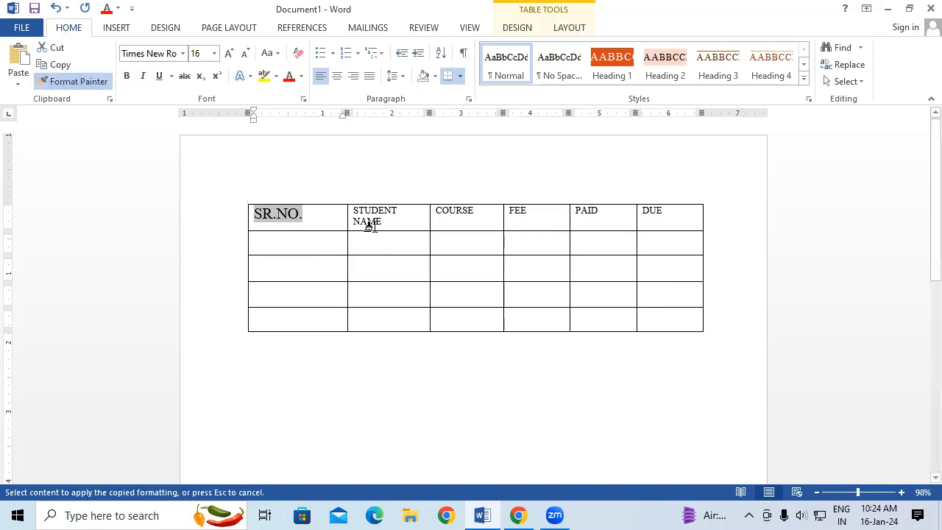
mouse_move(346, 207)
mouse_down()
mouse_move(398, 230)
mouse_move(309, 229)
mouse_up()
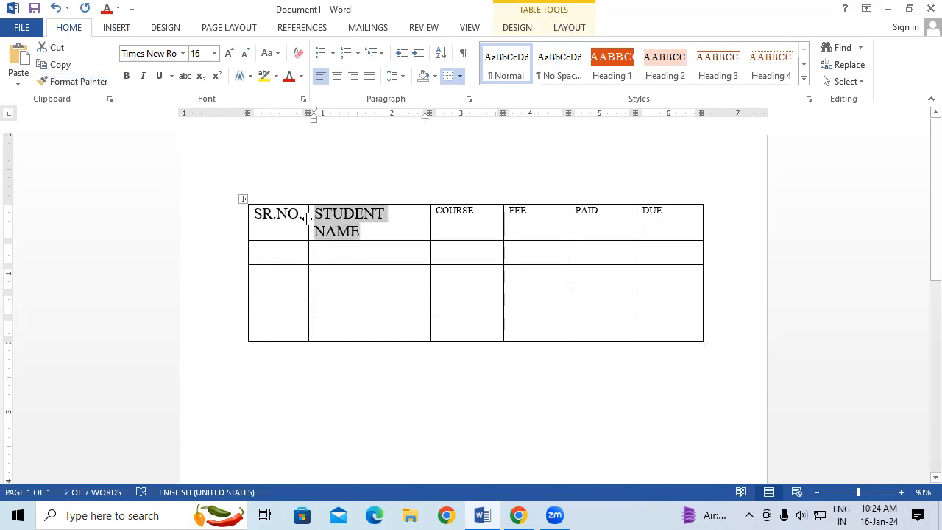
Copy the STUDENT NAME heading's formatting to the COURSE, FEE, PAID and DUE headings.
click(73, 81)
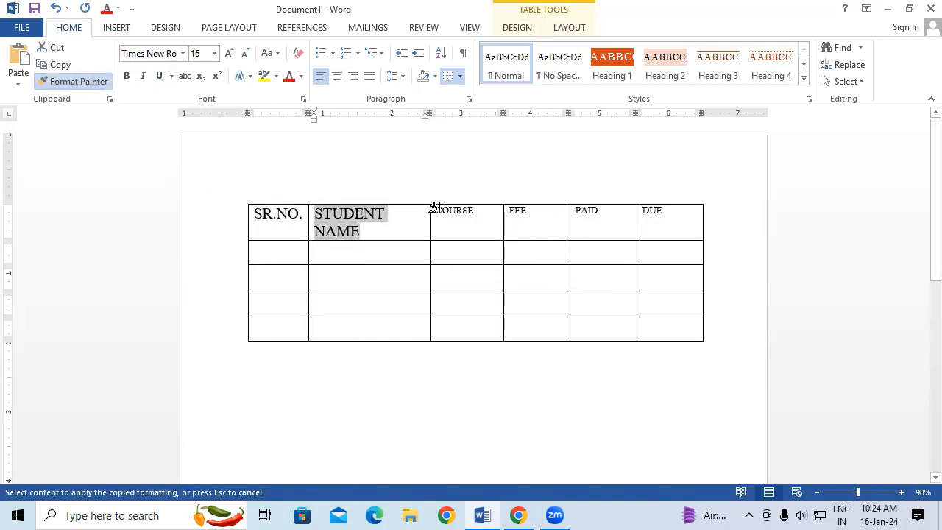
drag(436, 209, 668, 223)
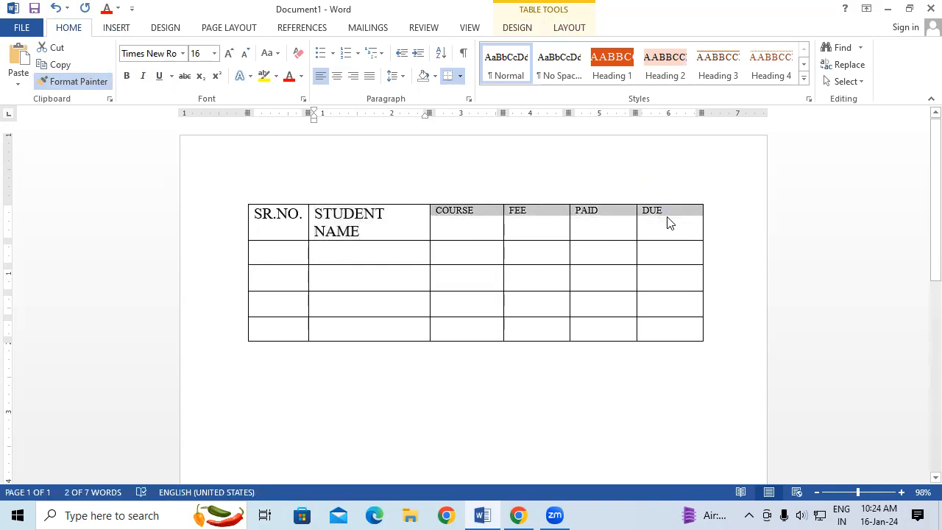
click(530, 226)
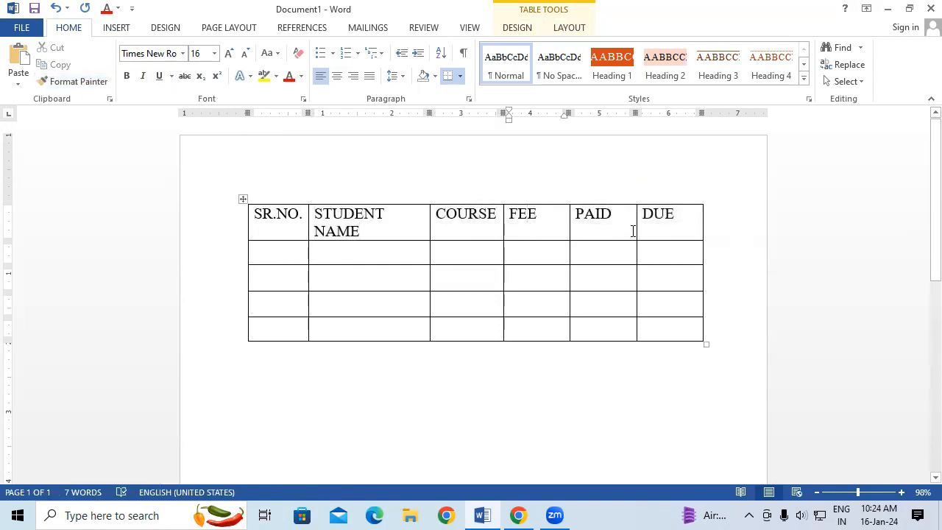
Resize the columns so STUDENT NAME is about 2" and COURSE about 1.31" wide, with PAID and DUE narrowed.
drag(636, 228, 658, 228)
drag(567, 225, 607, 226)
drag(503, 232, 555, 231)
drag(430, 230, 446, 230)
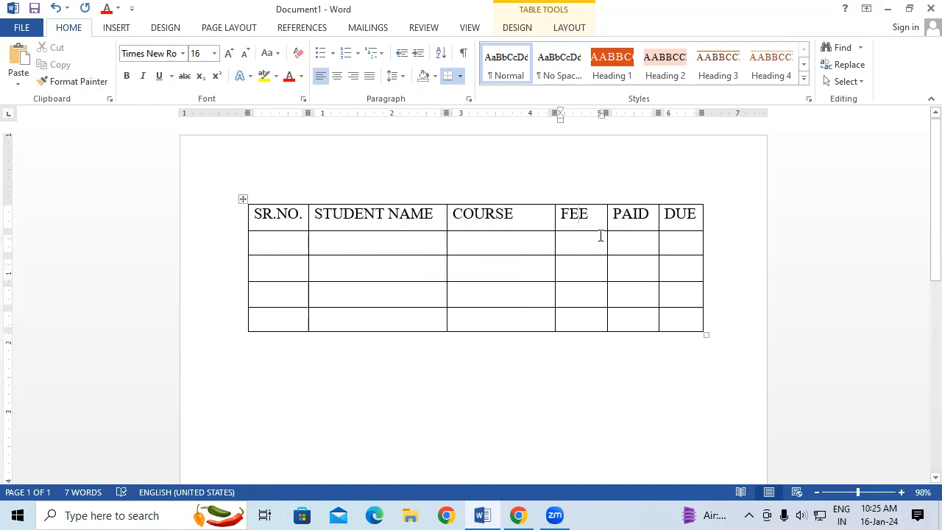
drag(554, 242, 538, 244)
drag(608, 247, 601, 244)
drag(659, 246, 654, 248)
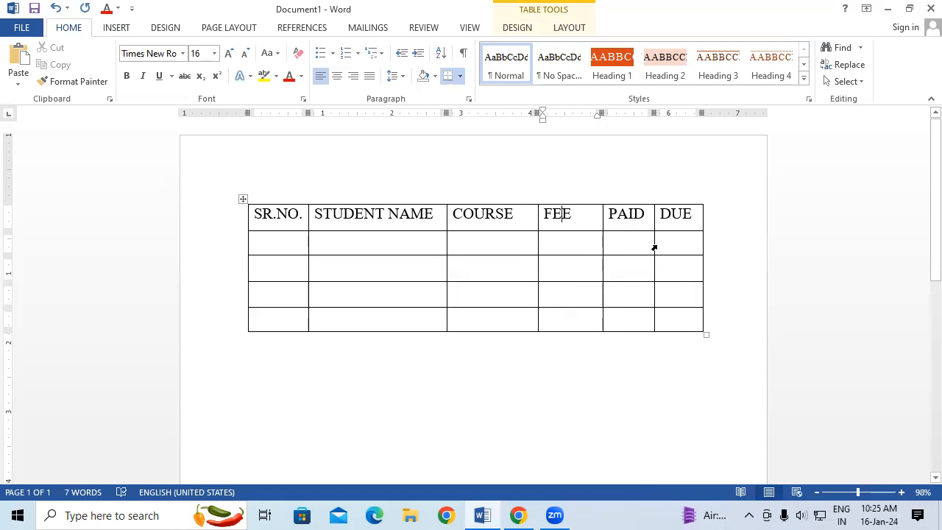
Examine which table tools are available with the cursor inside and outside the table, including the cell, column, row and table selection options.
click(688, 420)
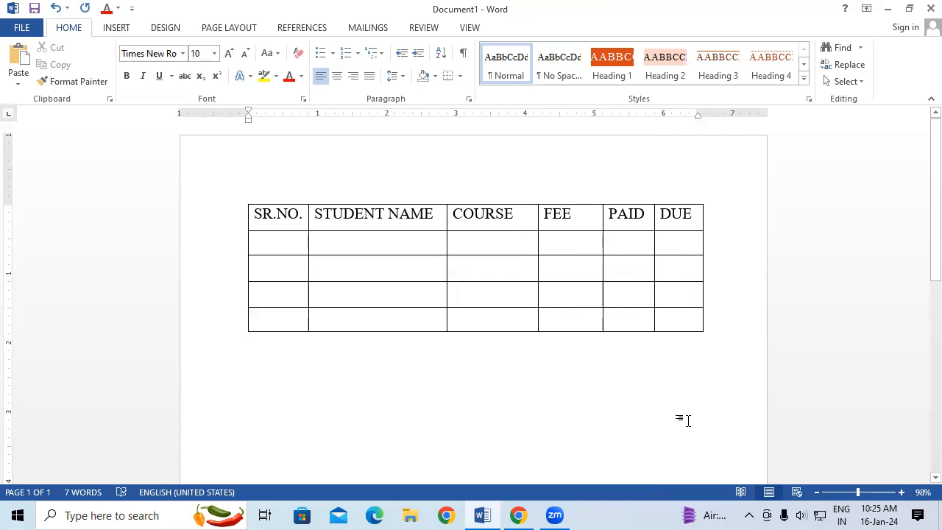
click(463, 271)
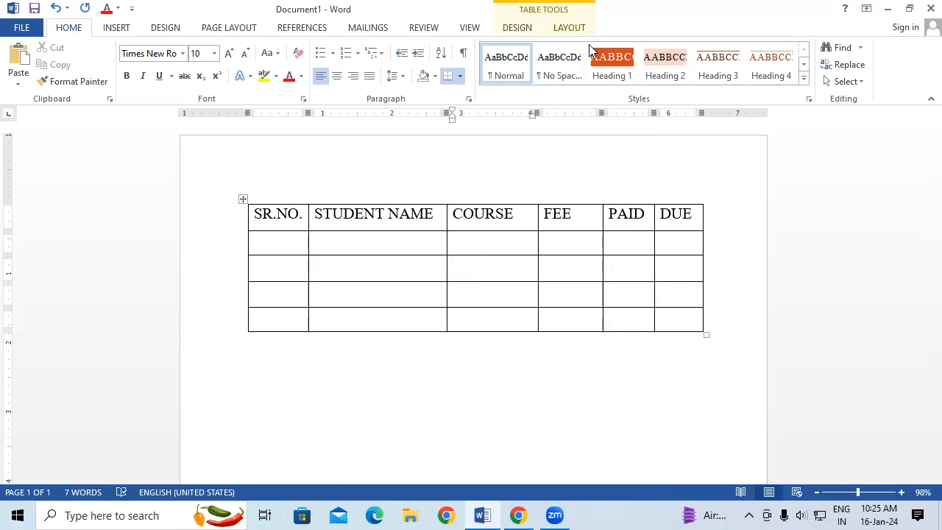
click(713, 391)
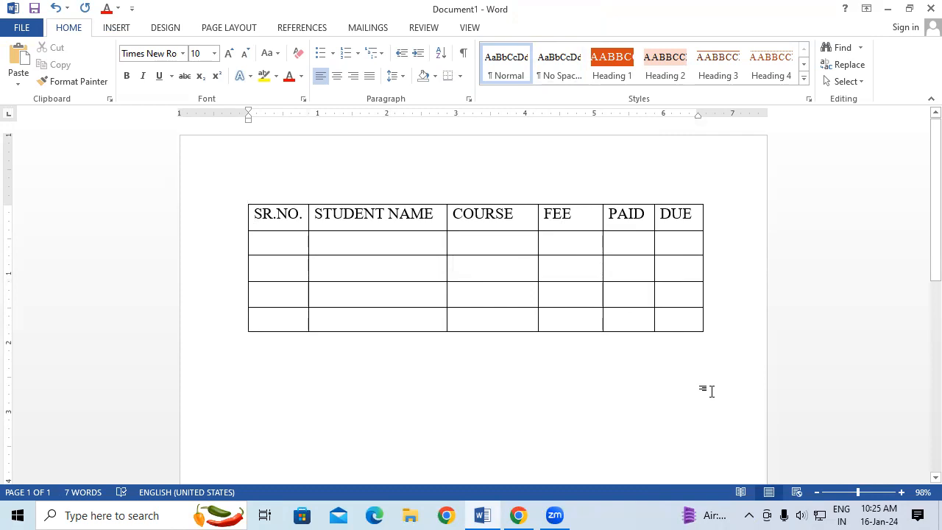
click(532, 268)
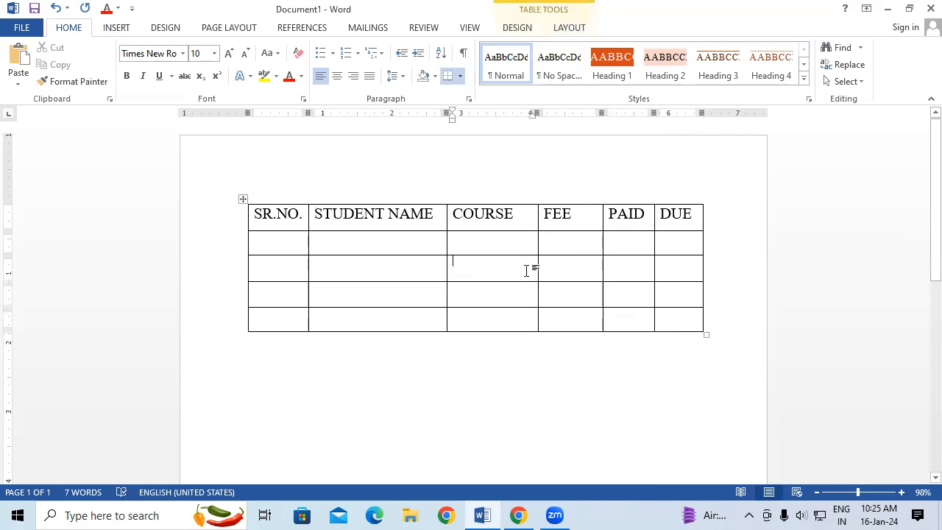
click(578, 27)
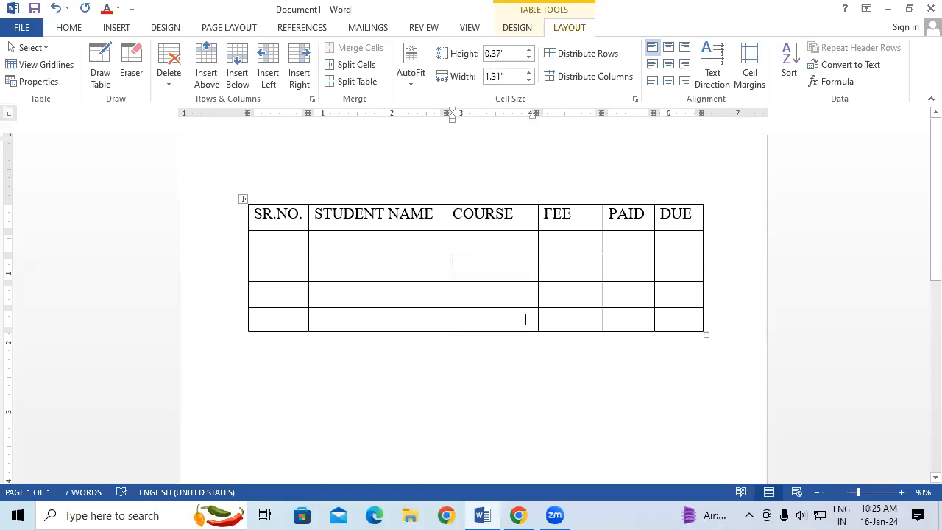
click(422, 270)
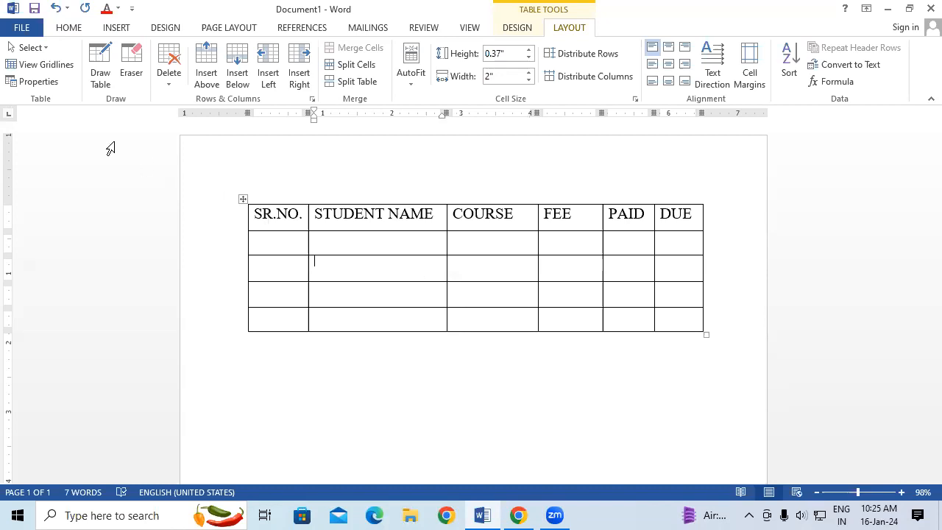
click(46, 48)
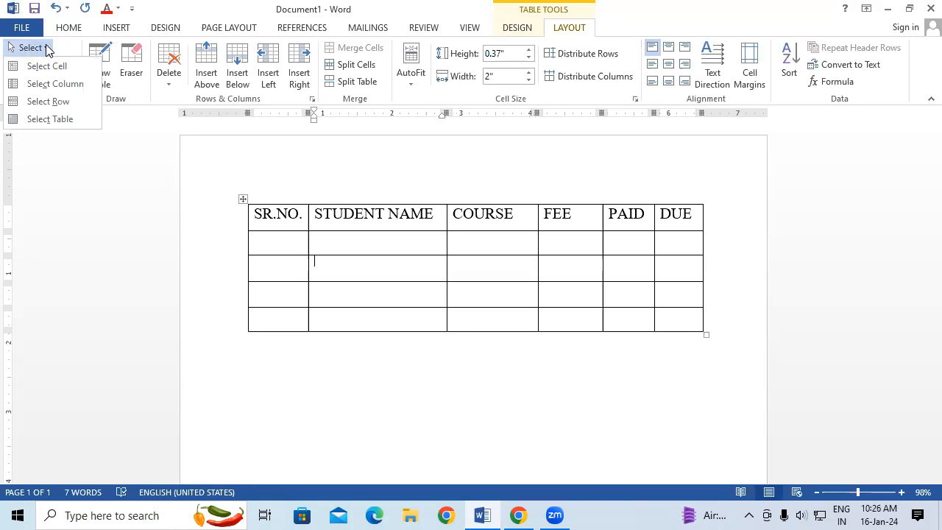
click(405, 259)
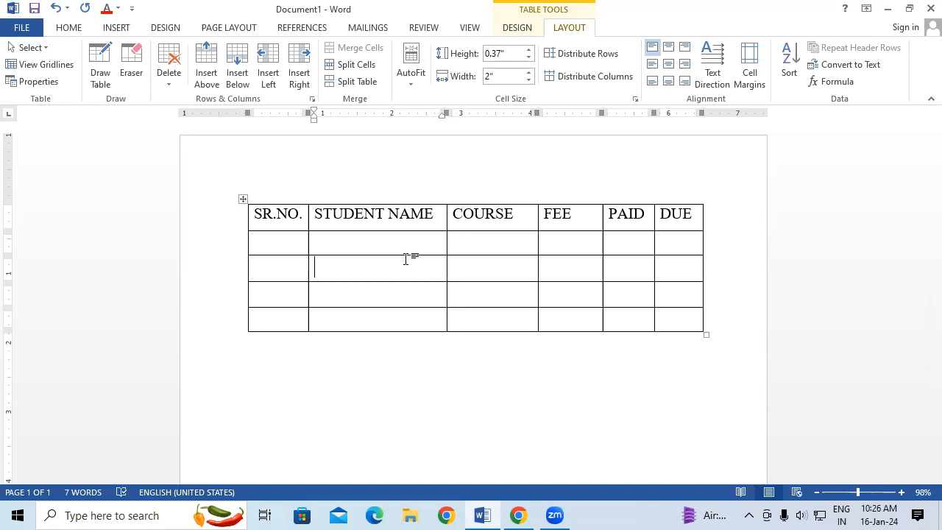
Enter the first student's name in the STUDENT NAME cell of the row below the headings.
click(358, 245)
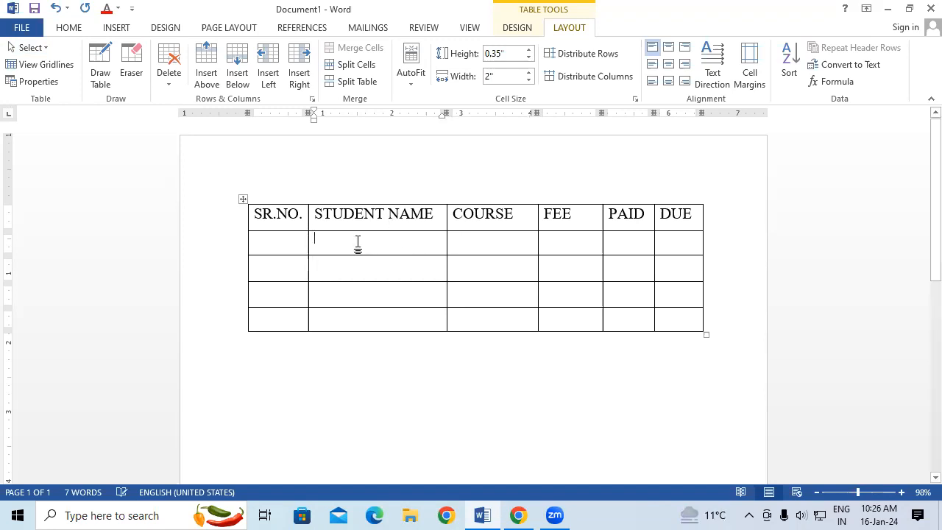
text(RAH)
key(BackSpace)
text(JAN)
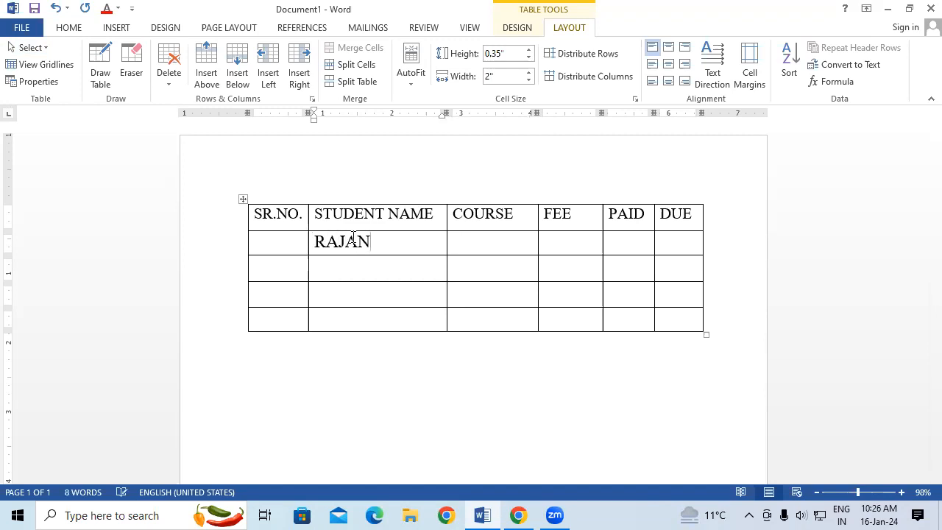
Fill the first student's row with SR.NO. 1, COURSE DFA, FEE 9000, PAID 1000 and DUE 8000.
click(273, 241)
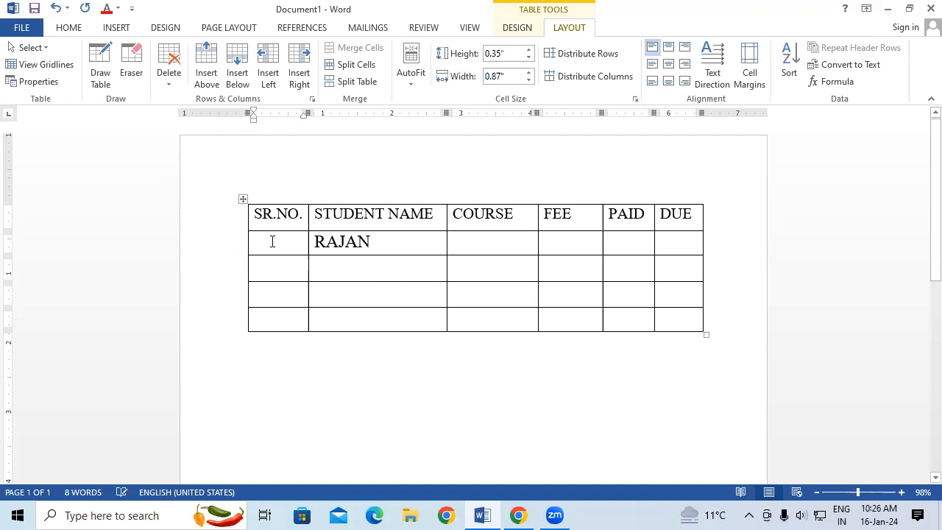
text(1)
text(DFA)
click(546, 244)
text(9000)
key(Tab)
text(100)
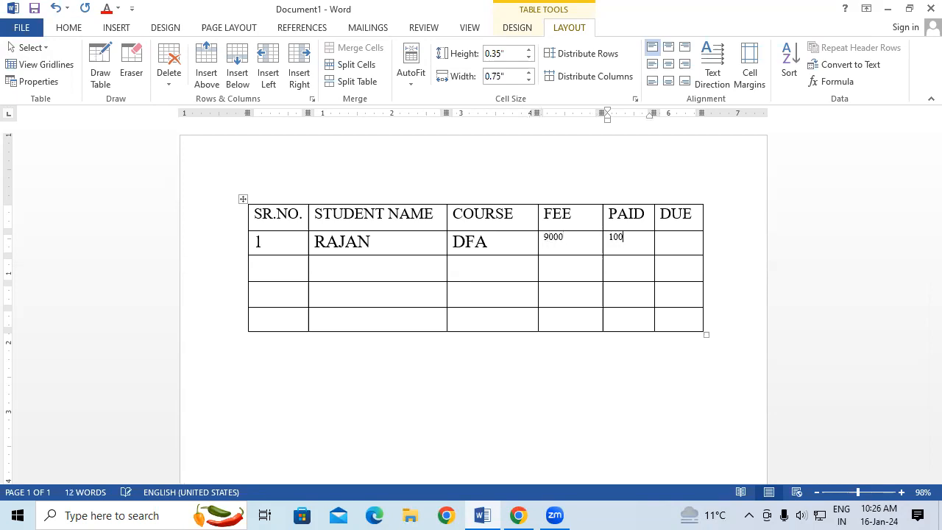
key(Tab)
text(80)
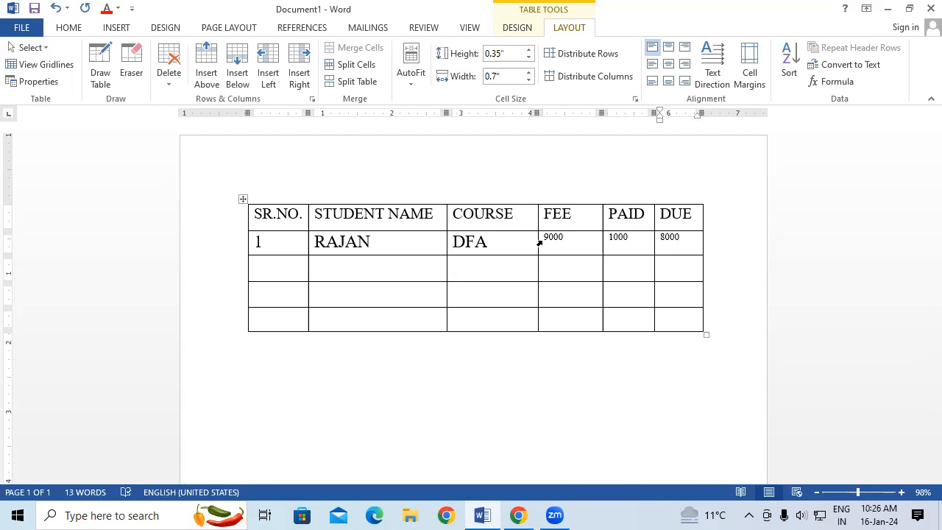
Copy the formatting of the first student's name to the FEE, PAID and DUE values in the same row.
drag(326, 243, 352, 241)
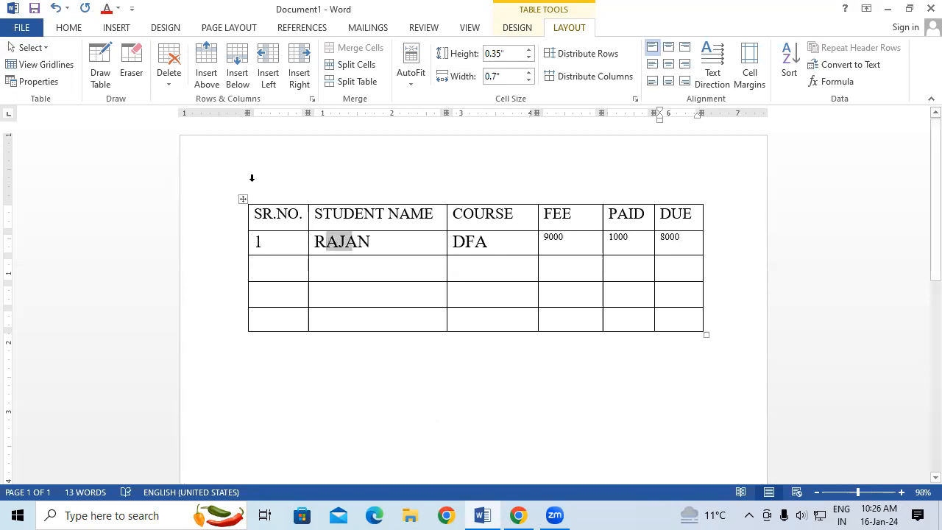
click(68, 28)
click(74, 80)
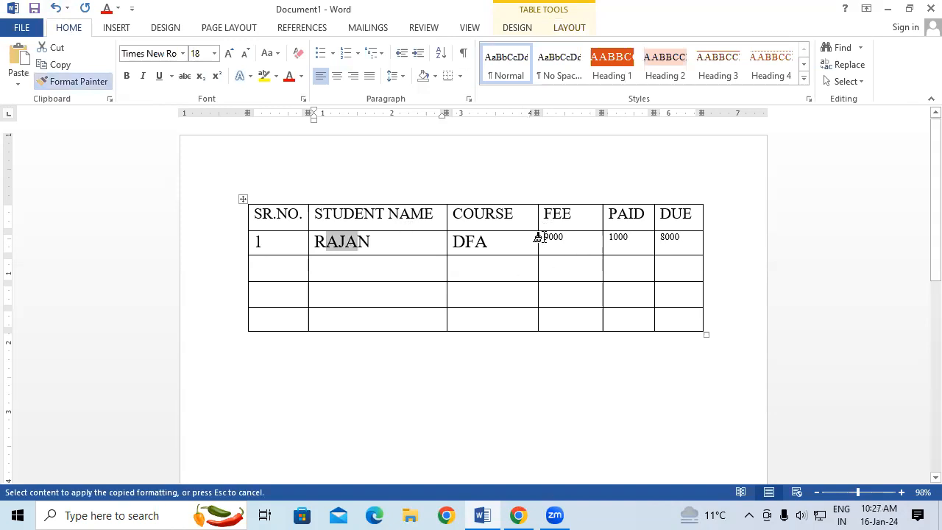
drag(653, 239, 549, 242)
click(435, 242)
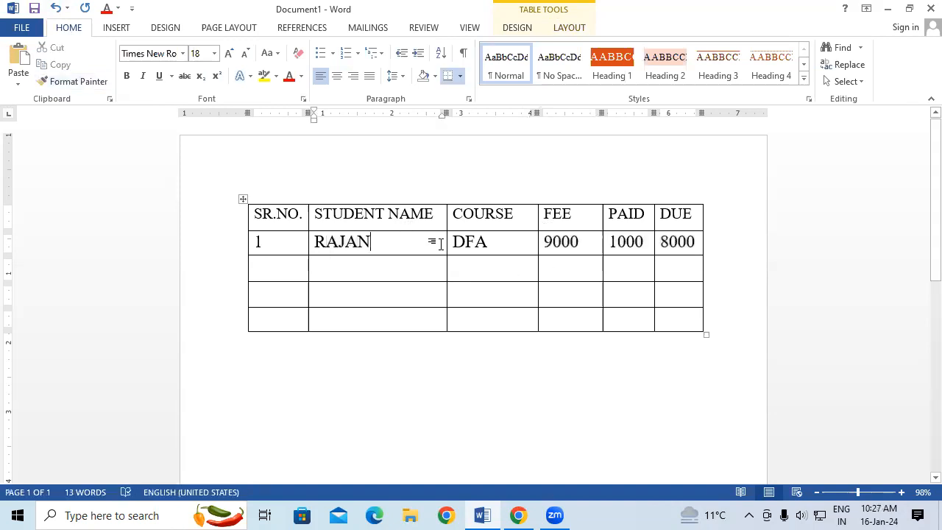
click(521, 243)
click(570, 244)
Demonstrate Select Cell on the first student's name cell and on the DFA cell in the COURSE column.
click(315, 243)
click(570, 29)
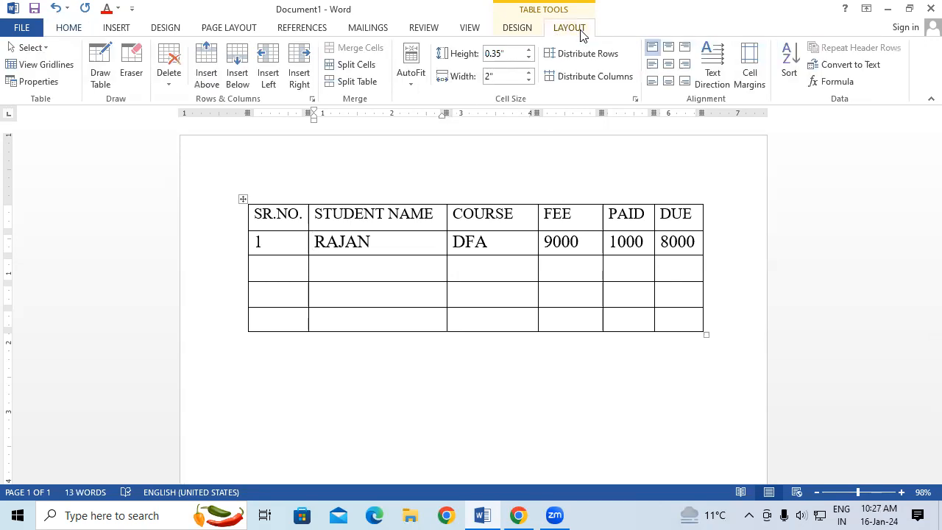
click(33, 48)
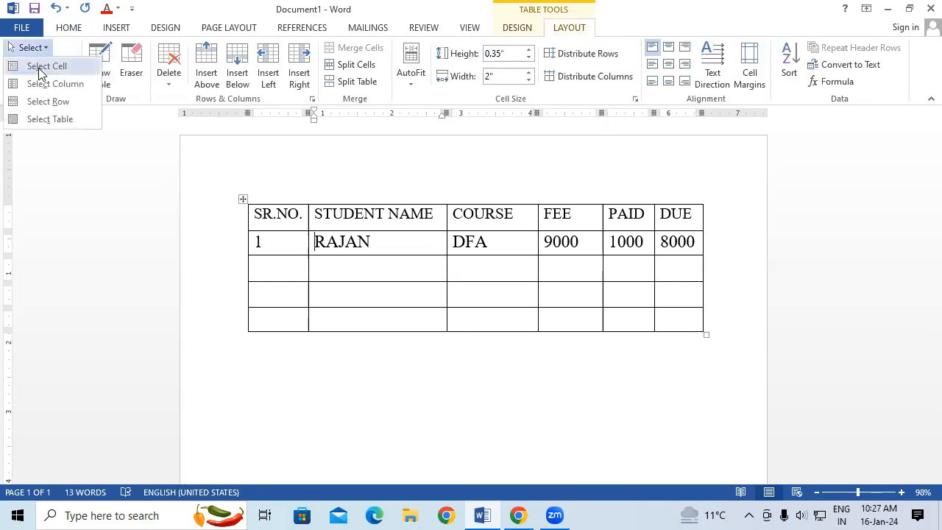
click(41, 68)
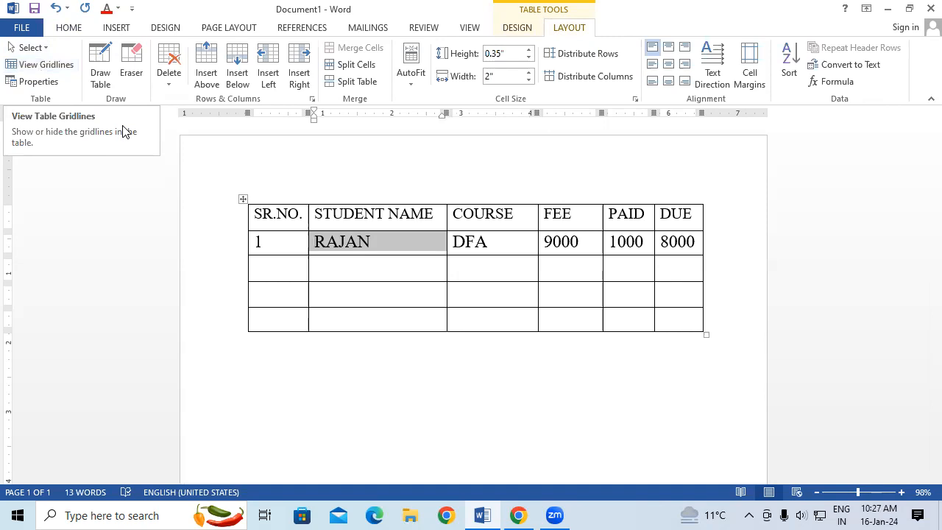
click(464, 270)
click(455, 239)
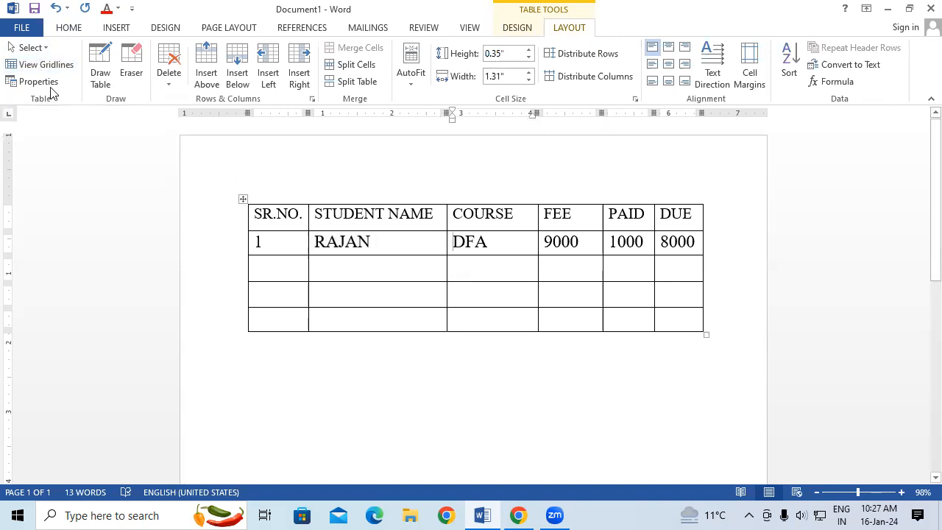
click(46, 50)
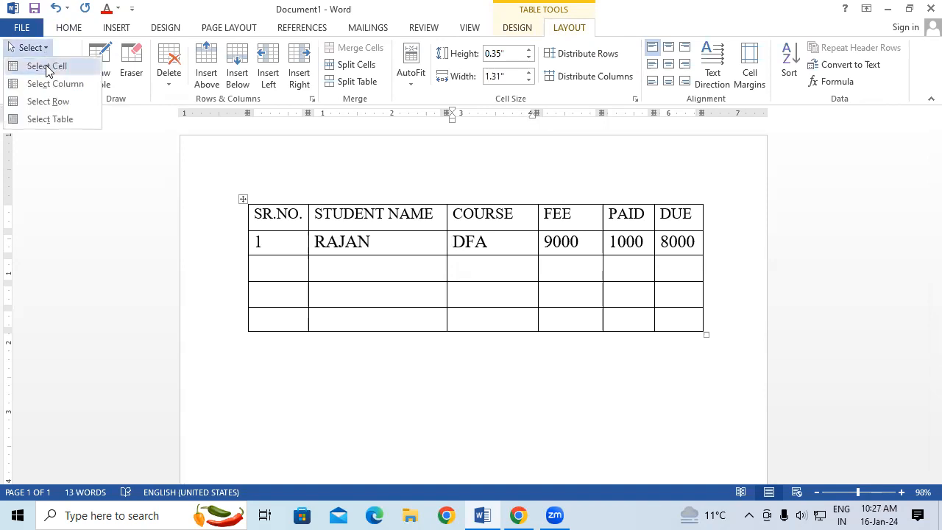
click(46, 66)
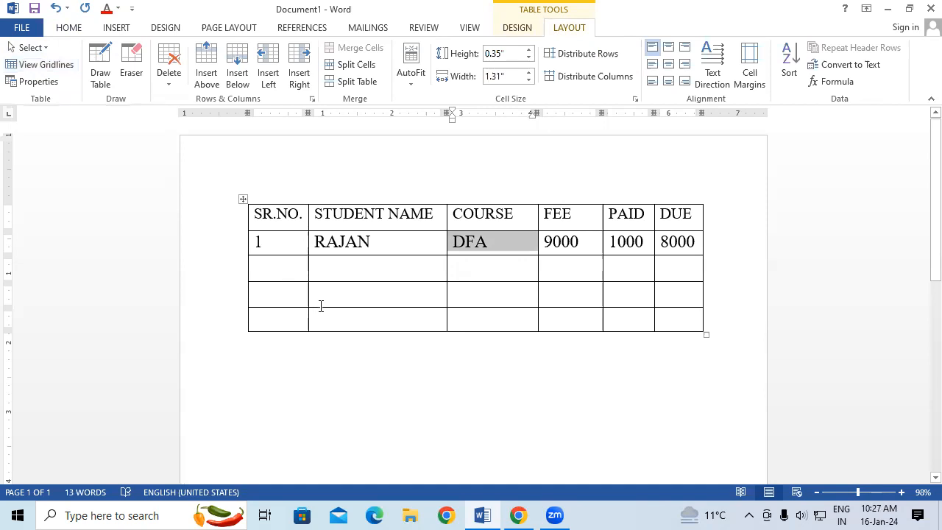
click(357, 266)
click(41, 49)
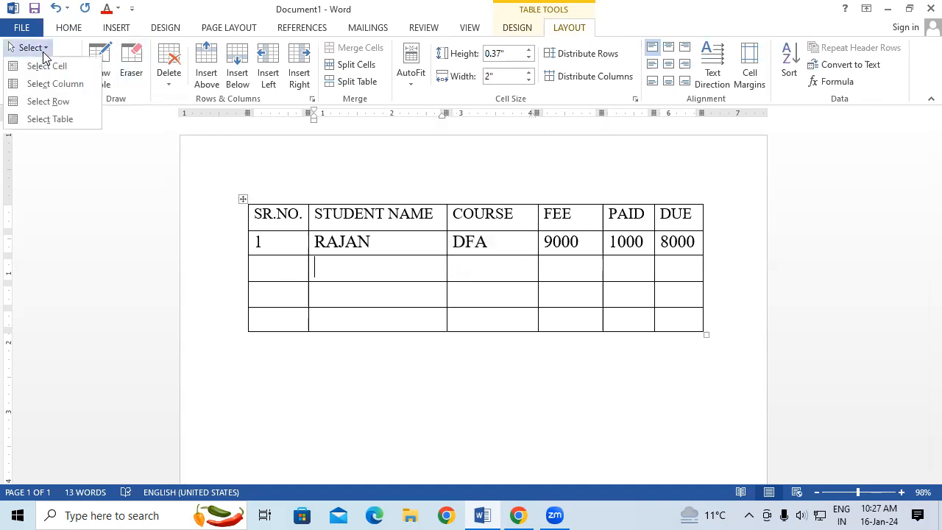
click(370, 265)
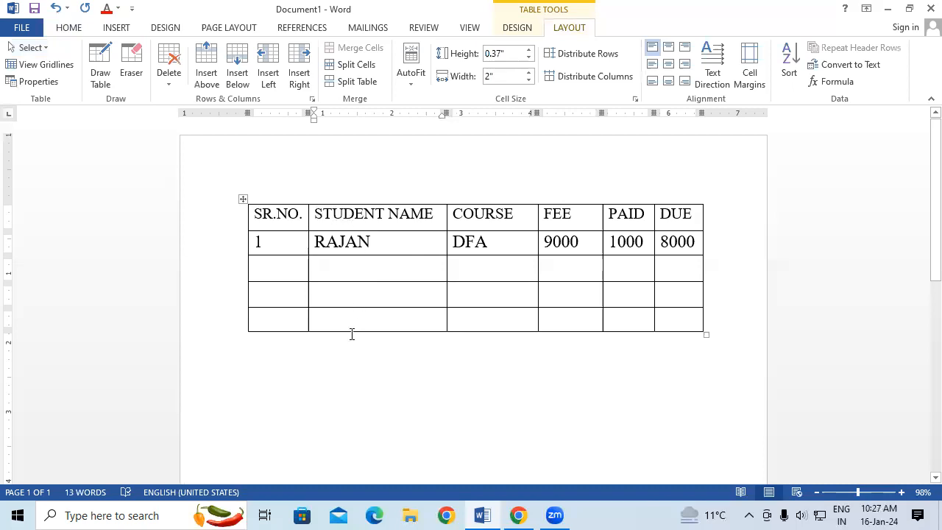
Demonstrate Select Column on the STUDENT NAME column and on the COURSE column.
click(312, 213)
click(38, 47)
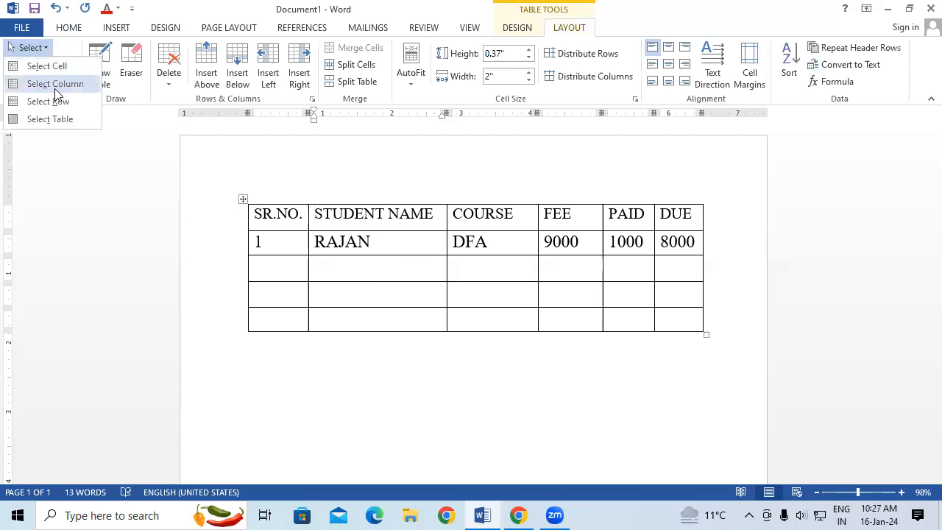
click(56, 85)
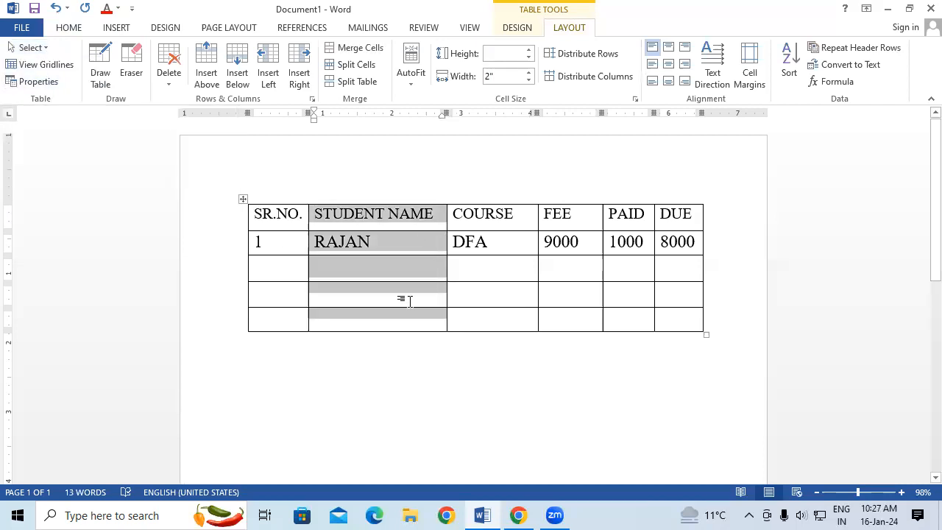
click(454, 217)
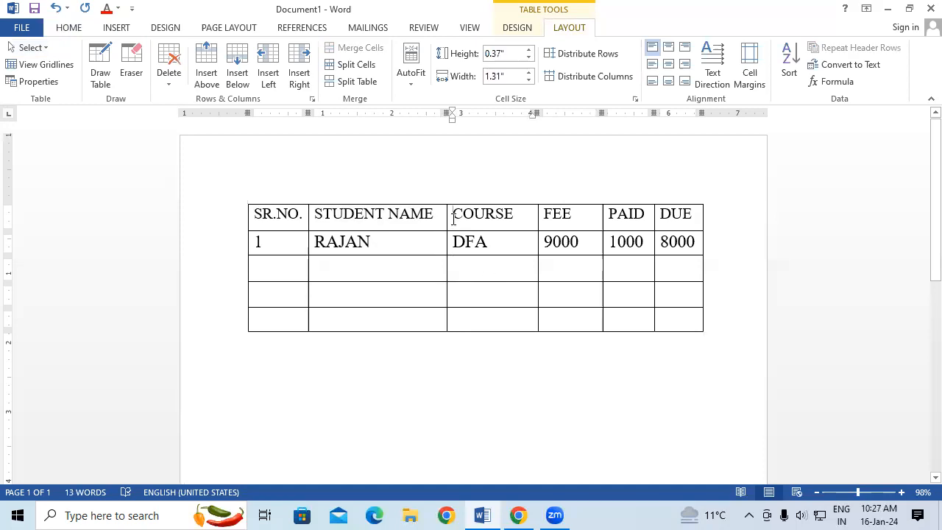
click(29, 48)
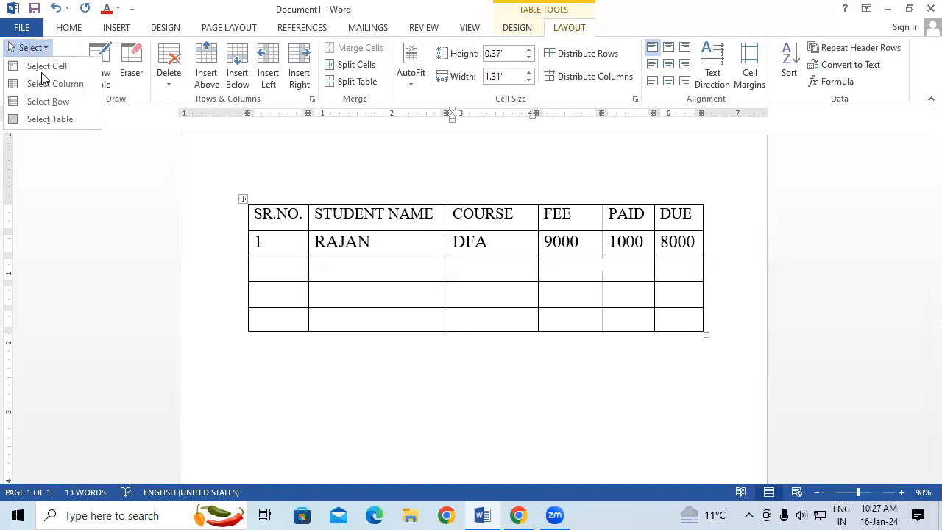
click(49, 84)
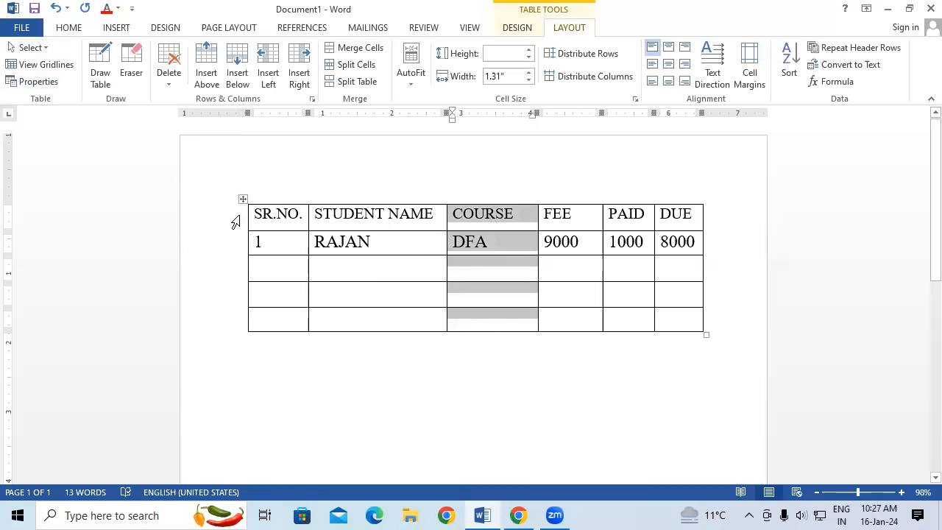
Select the whole heading row with Select Row and make its text red and bold.
click(586, 270)
click(256, 212)
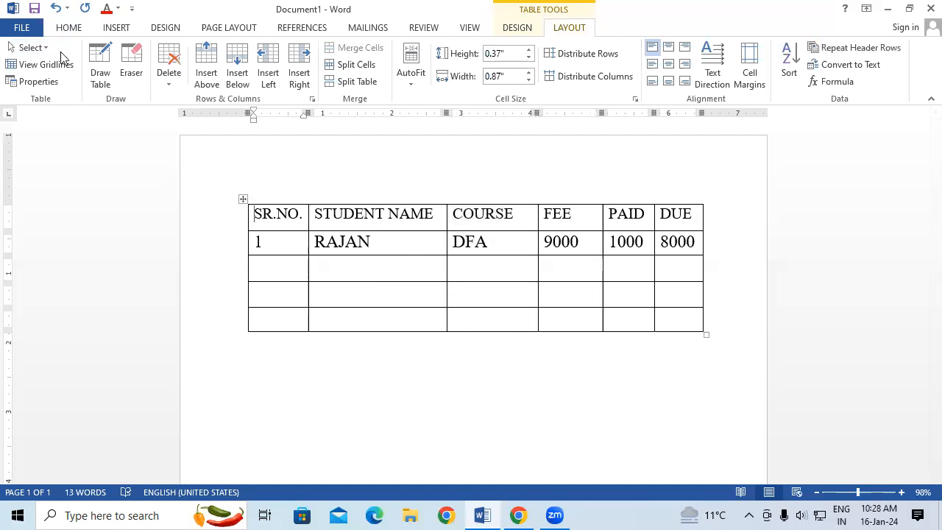
click(23, 49)
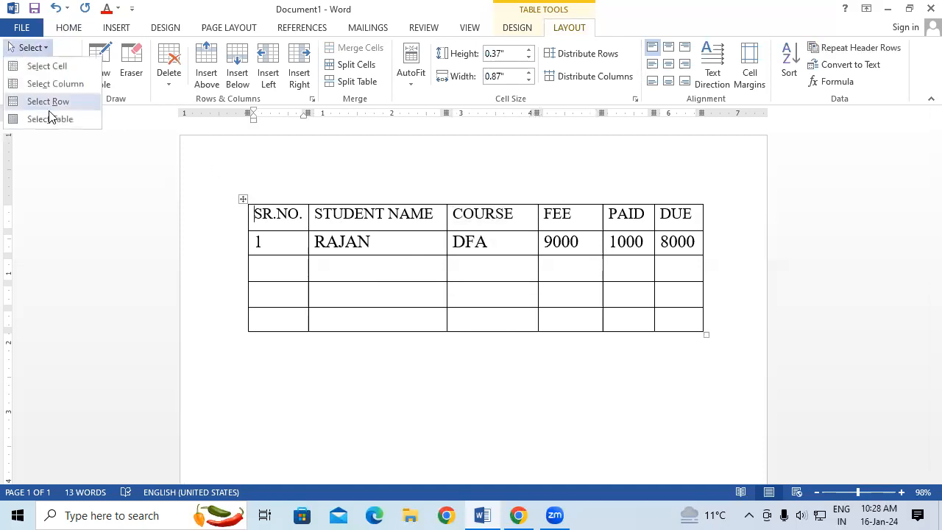
click(399, 303)
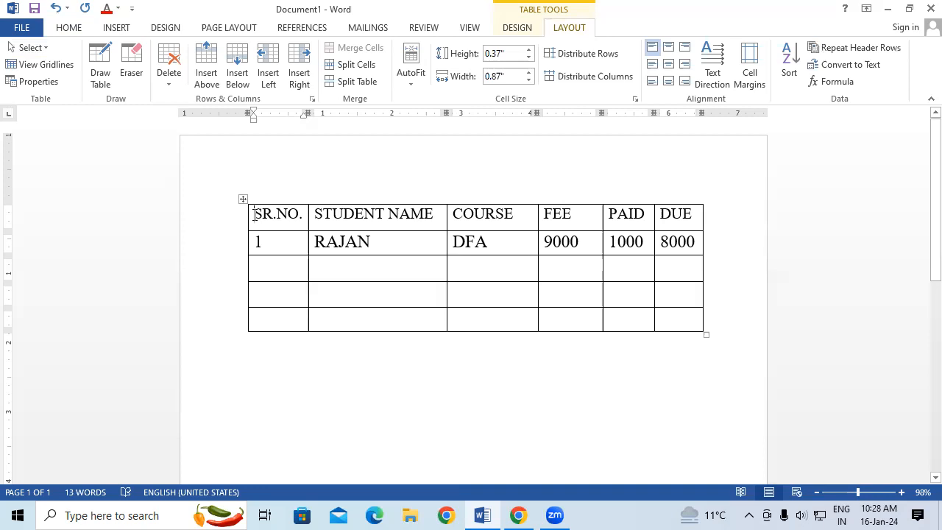
click(29, 48)
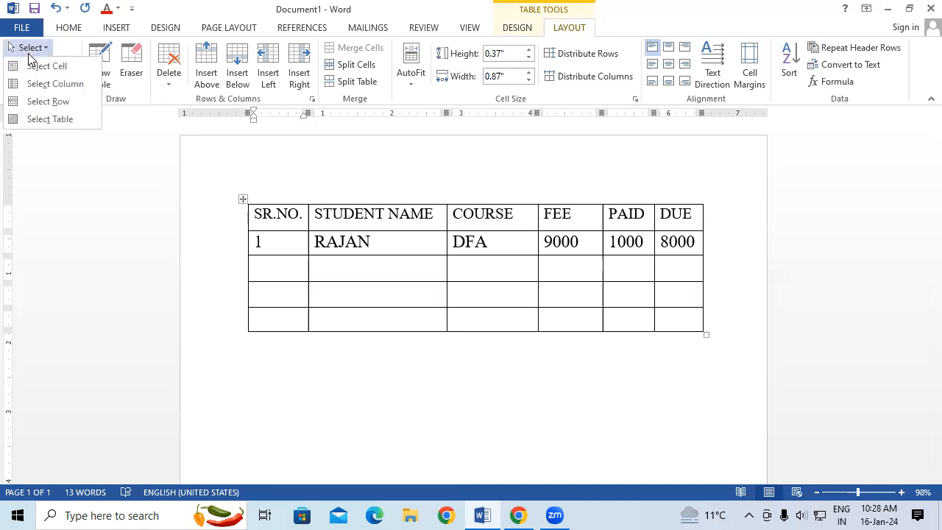
click(43, 103)
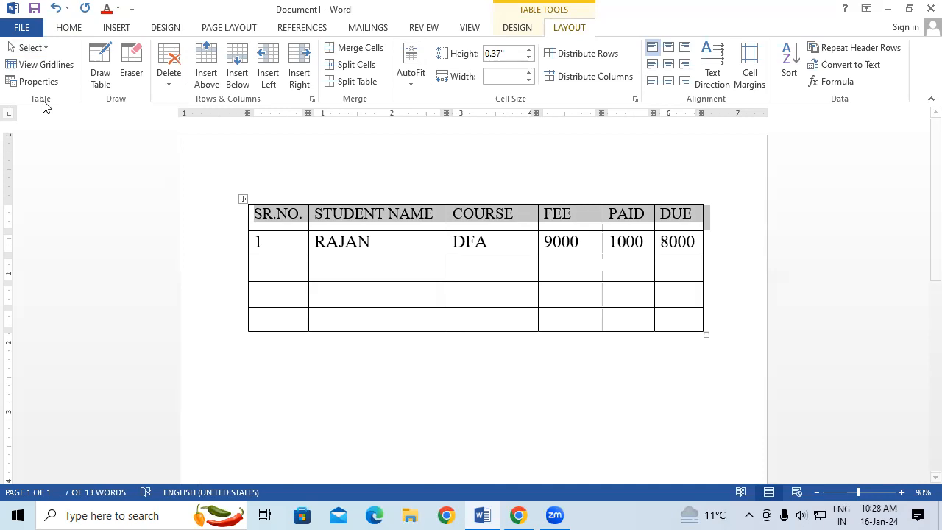
click(68, 28)
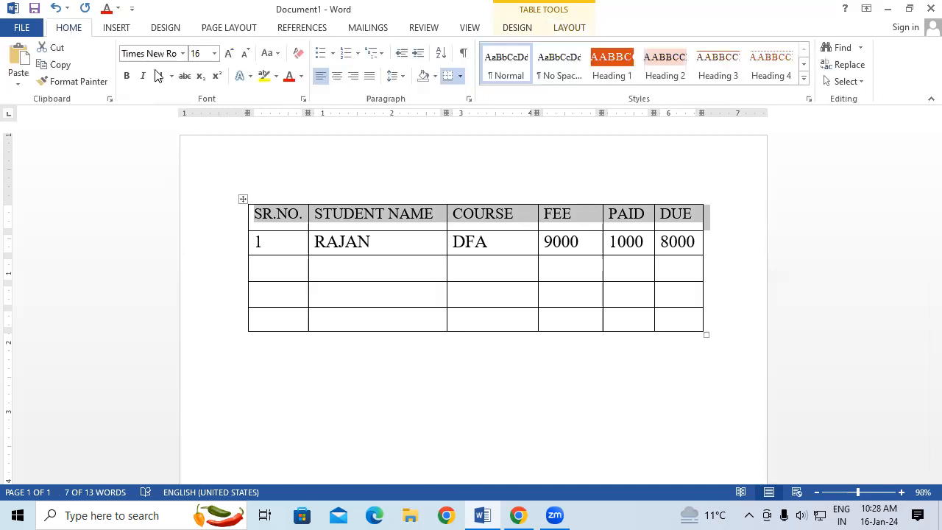
click(301, 77)
click(302, 209)
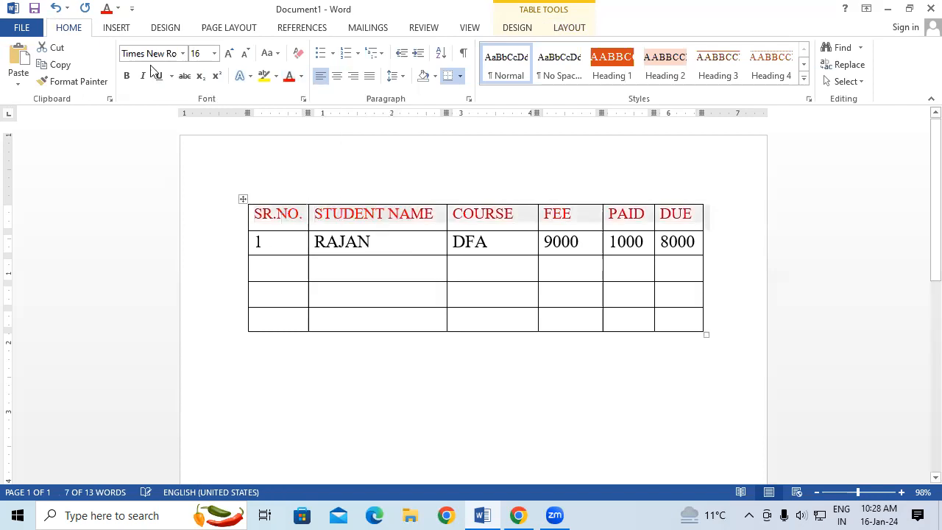
click(126, 76)
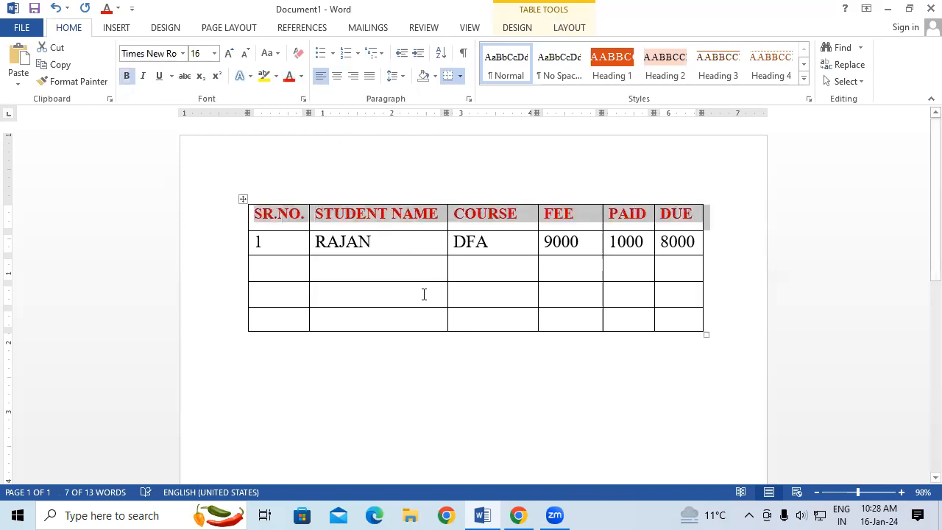
click(423, 293)
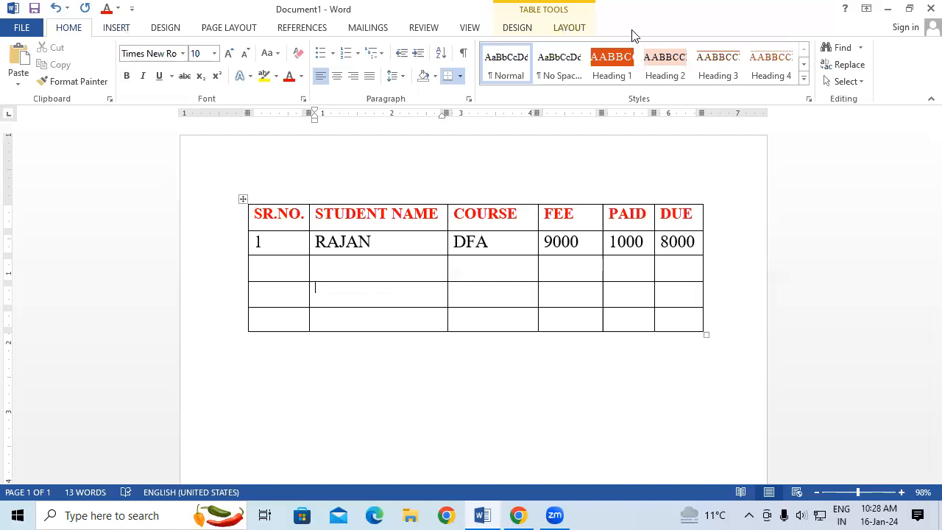
Select the entire table with Select Table and enlarge its text to size 20.
click(572, 27)
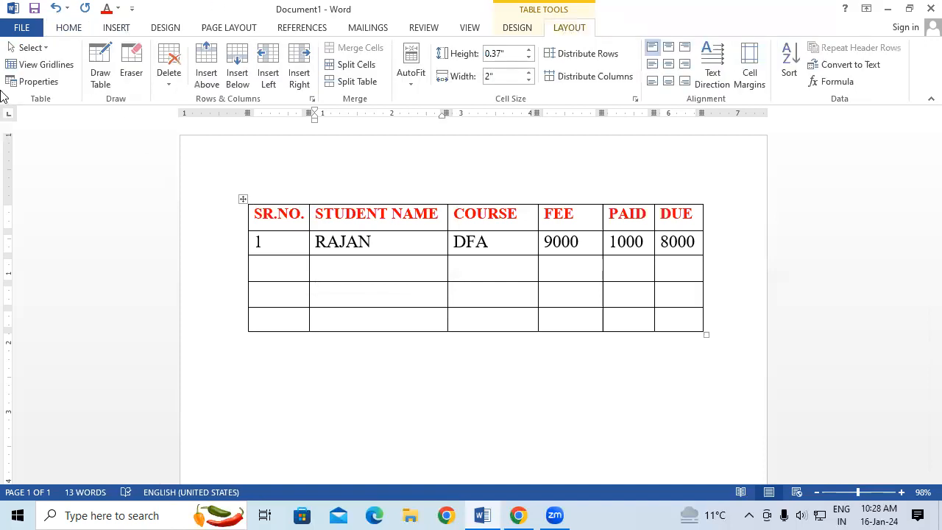
click(30, 48)
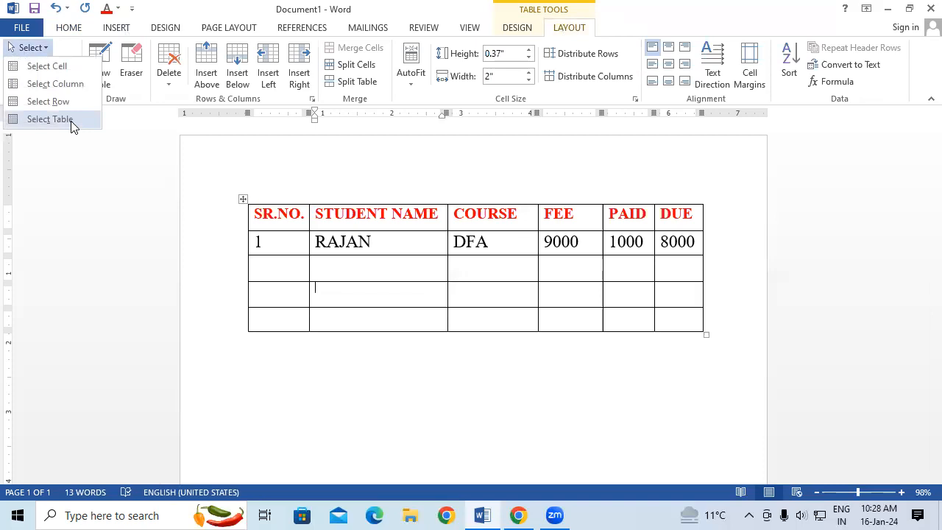
click(71, 121)
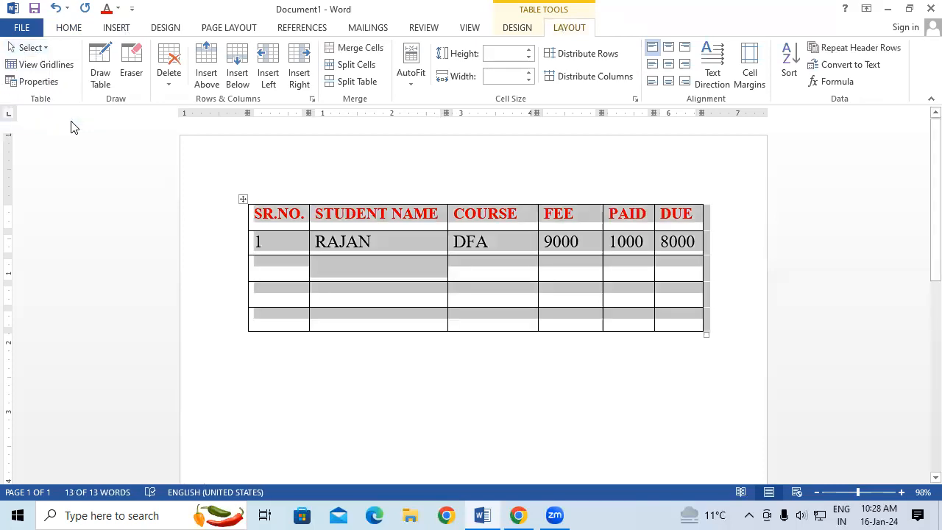
click(67, 30)
click(228, 53)
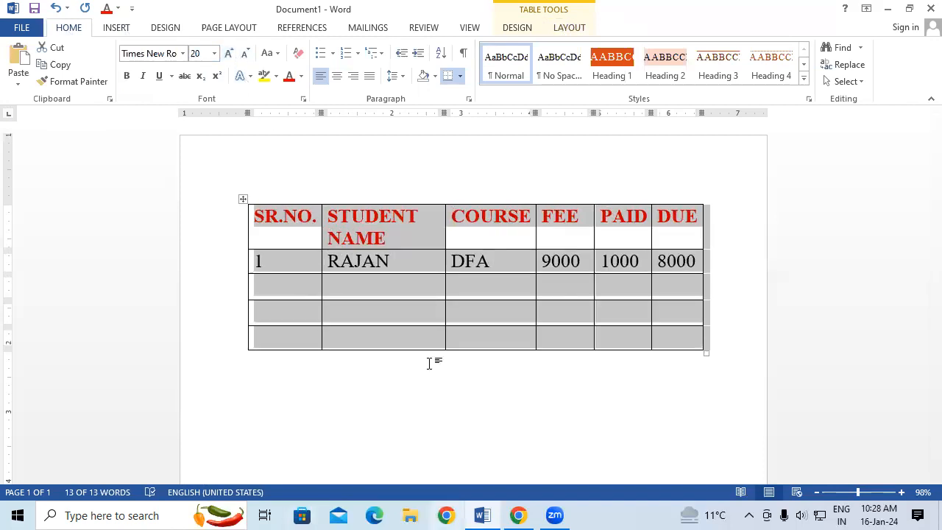
click(471, 320)
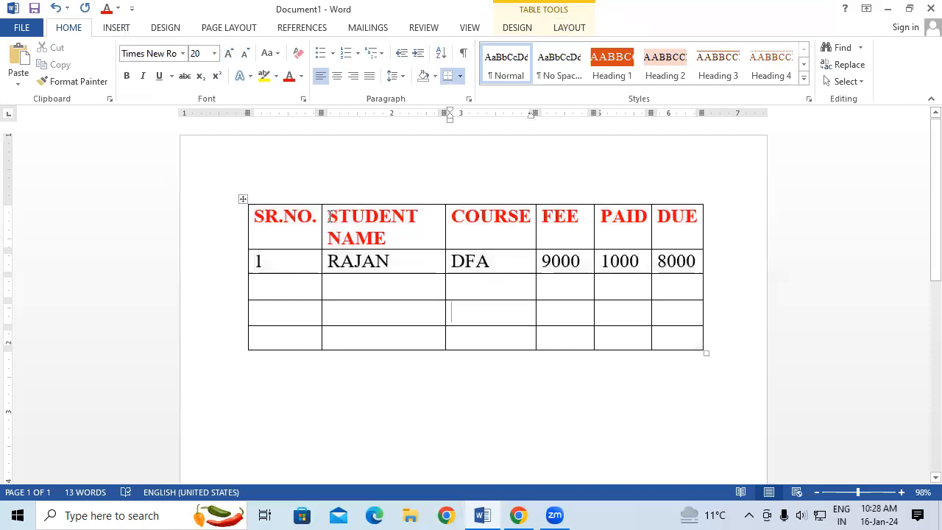
Reduce the STUDENT NAME heading to font size 14.
drag(365, 229, 381, 235)
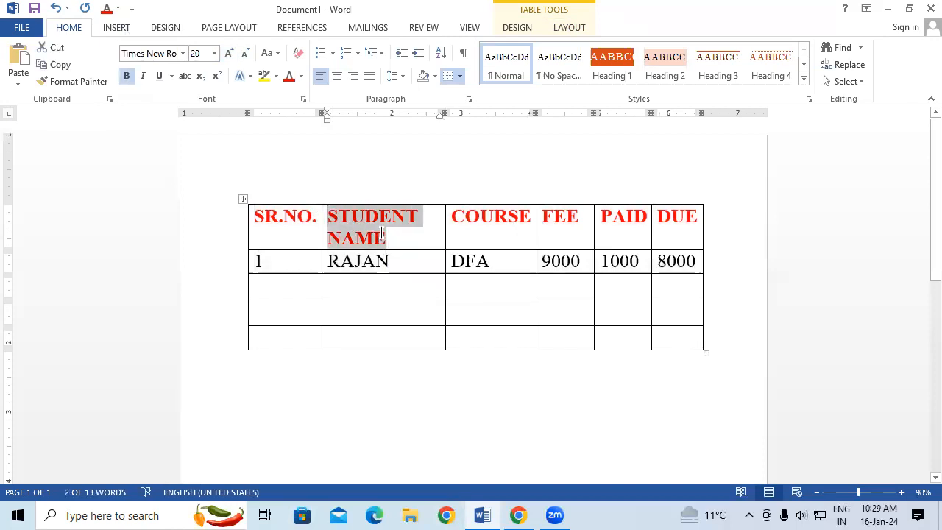
key(ctrl+shift+comma)
key(ctrl+shift+comma)
key(ctrl+shift+comma)
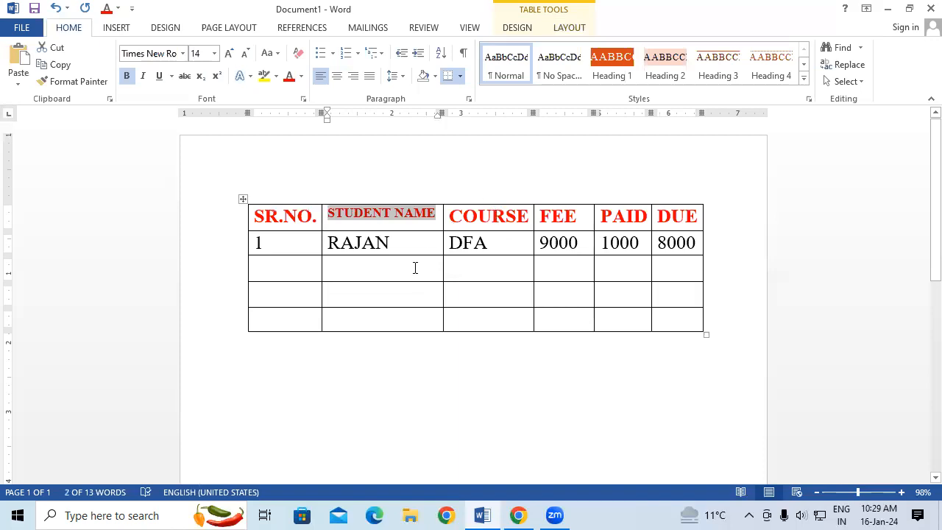
click(404, 265)
Try the table's View Gridlines option, then show the page gridlines and look over the document with them on.
click(570, 28)
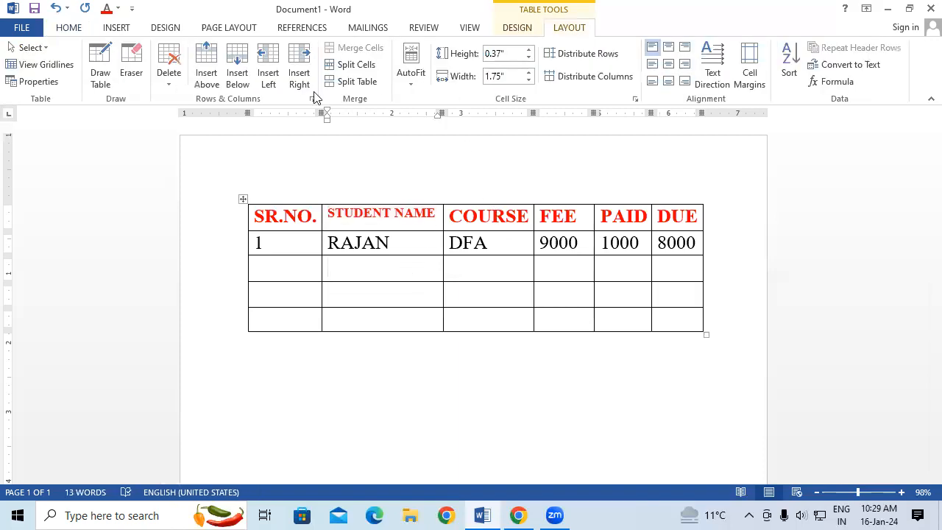
click(66, 64)
click(465, 28)
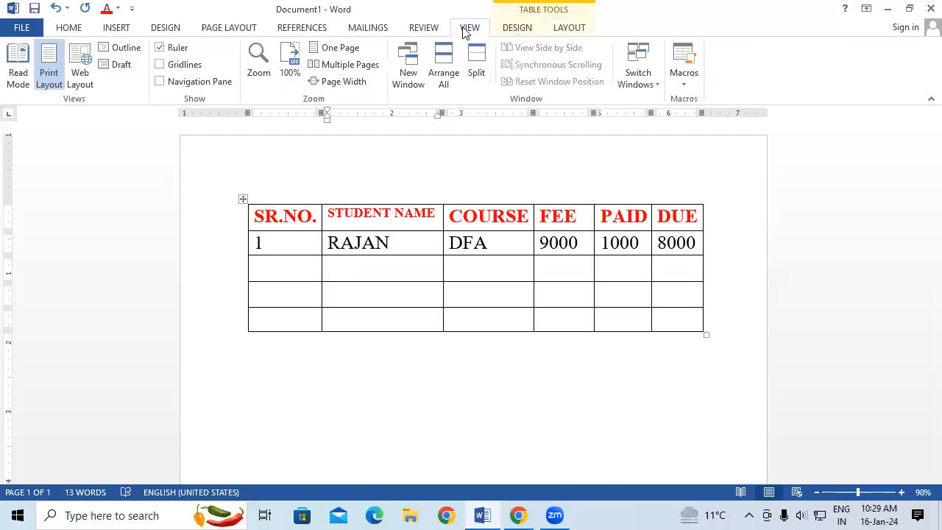
click(159, 64)
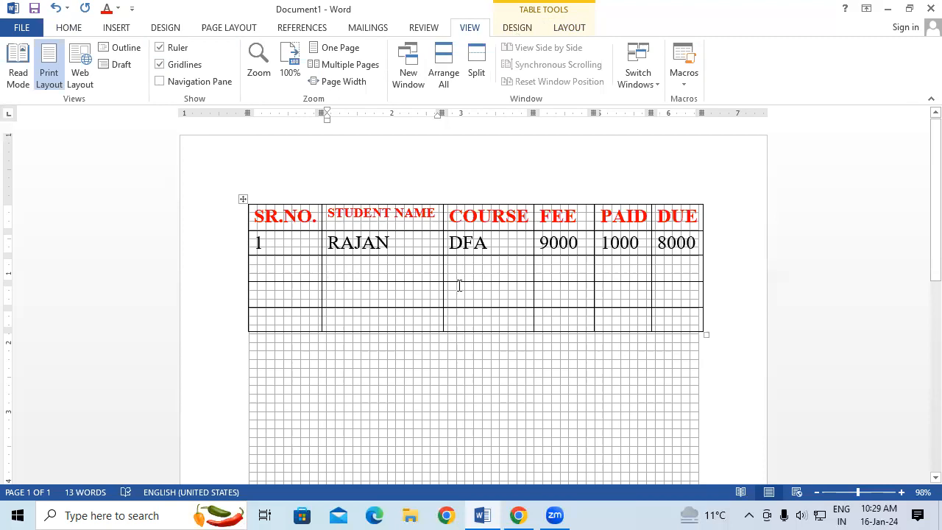
scroll(459, 286, down, 2)
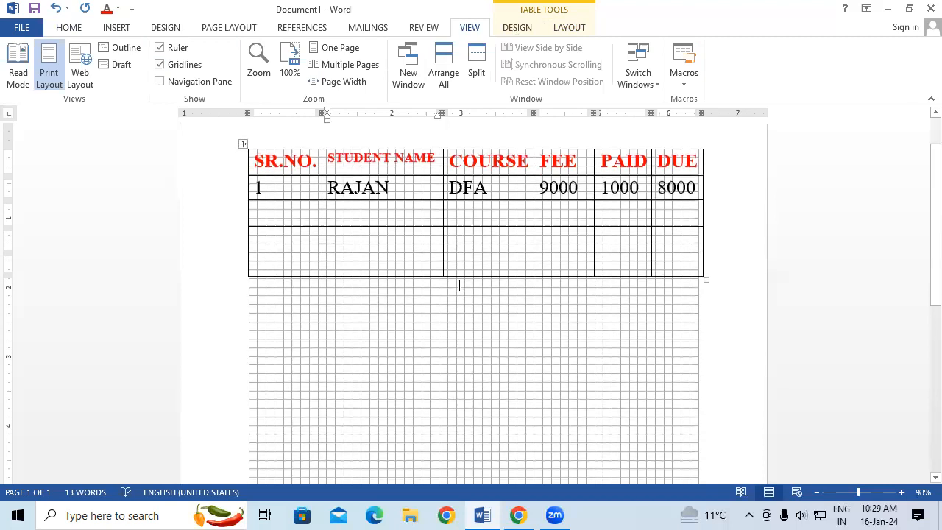
scroll(459, 285, up, 1)
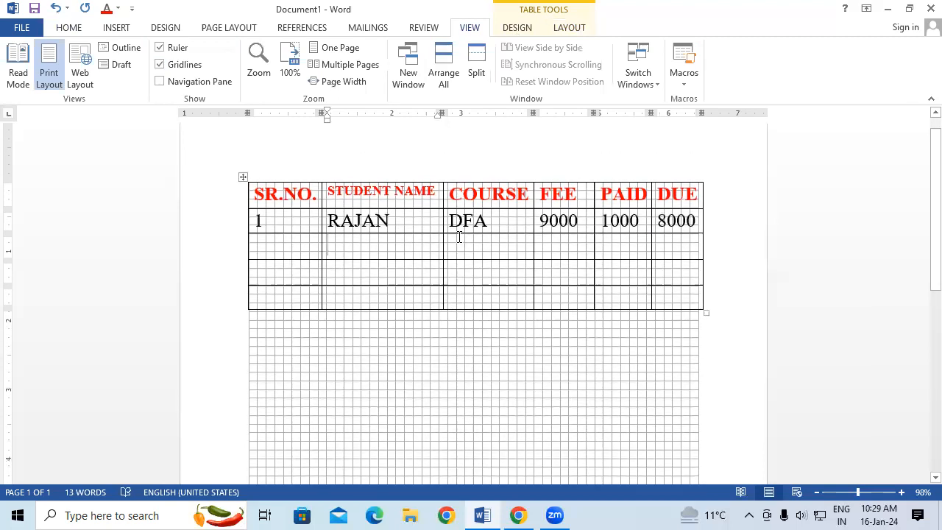
Toggle the table's View Gridlines option twice and hide the page gridlines.
click(579, 29)
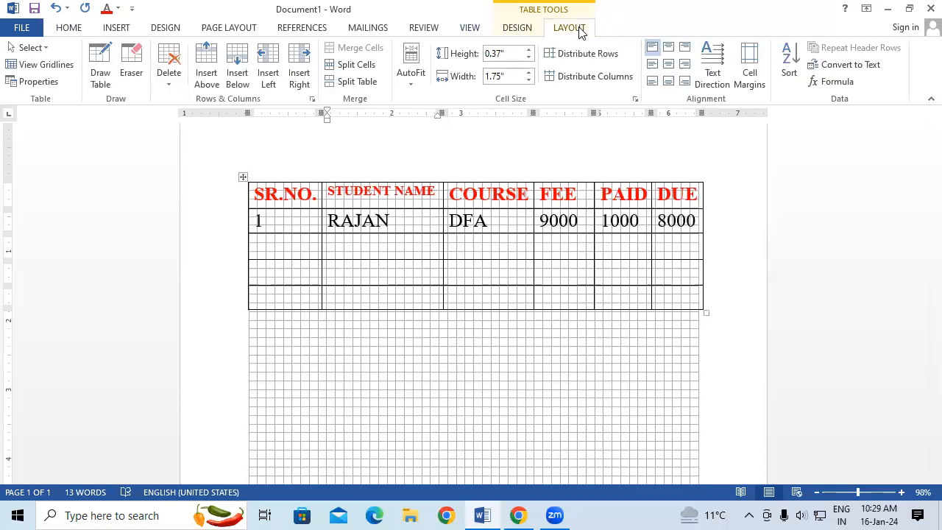
click(30, 67)
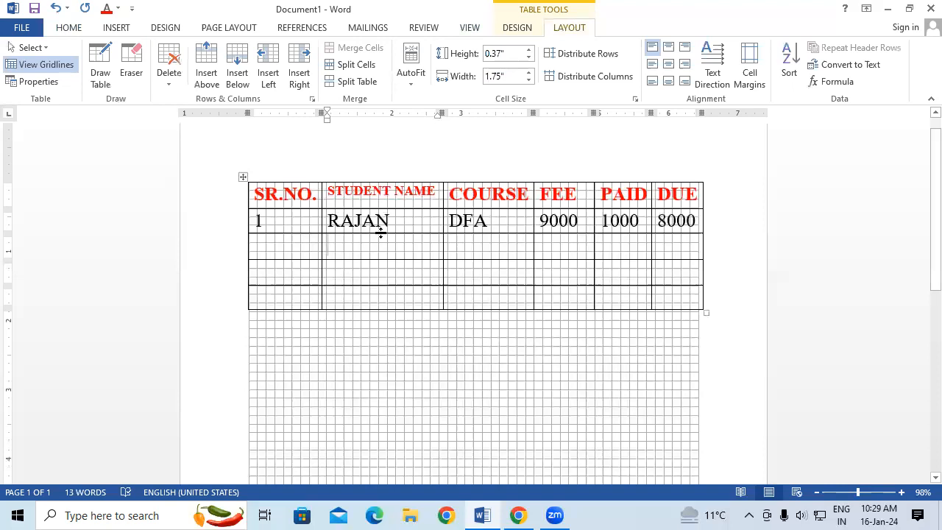
click(63, 64)
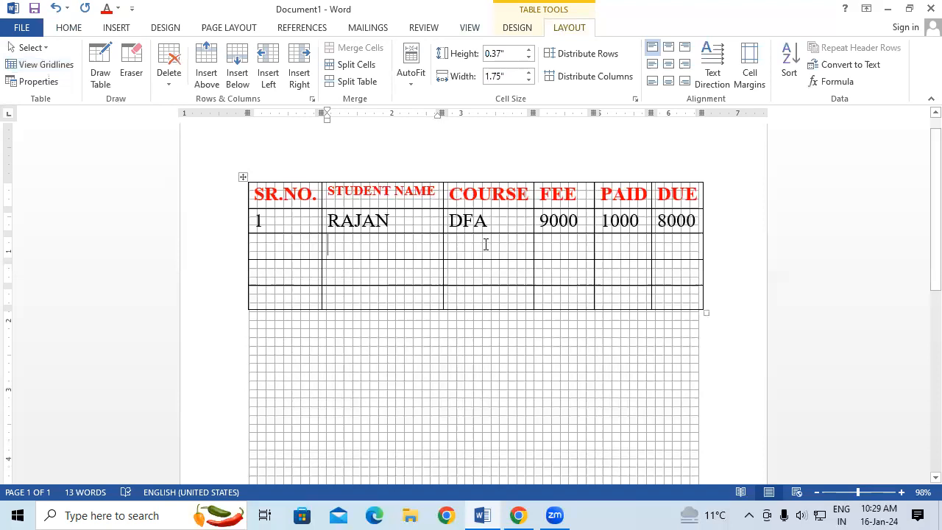
click(471, 28)
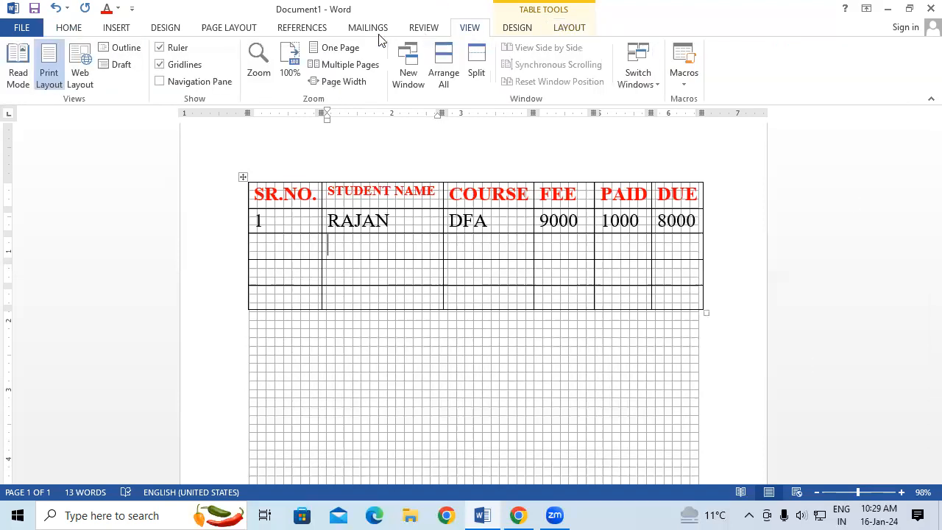
click(182, 65)
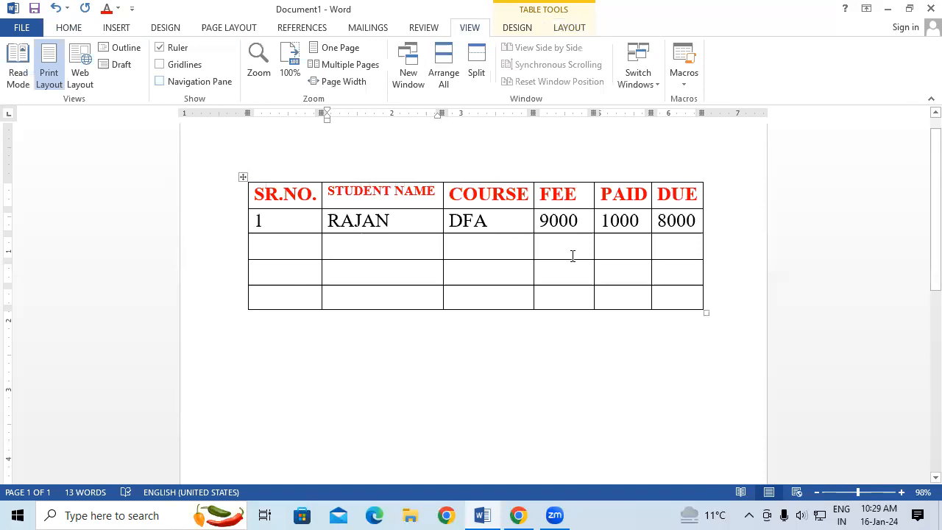
Select all cells of the table and reduce their text to font size 10.
click(477, 239)
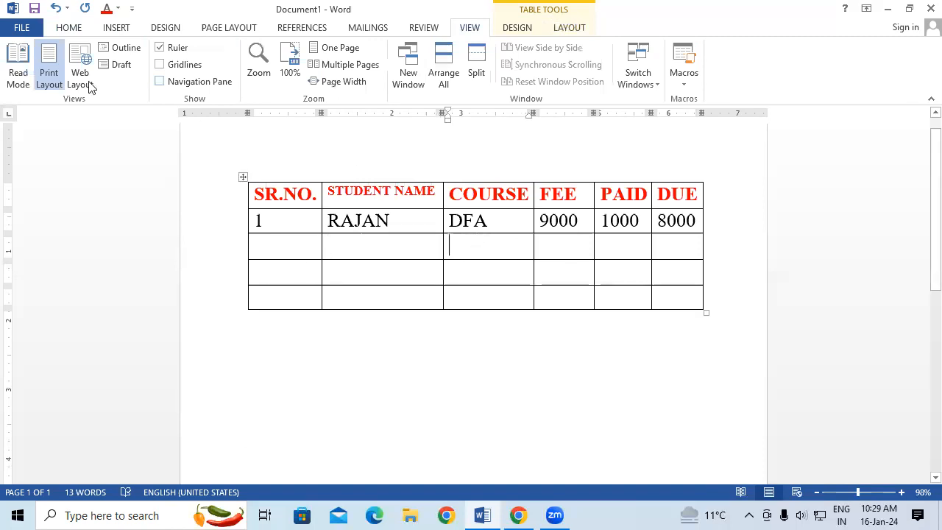
click(559, 28)
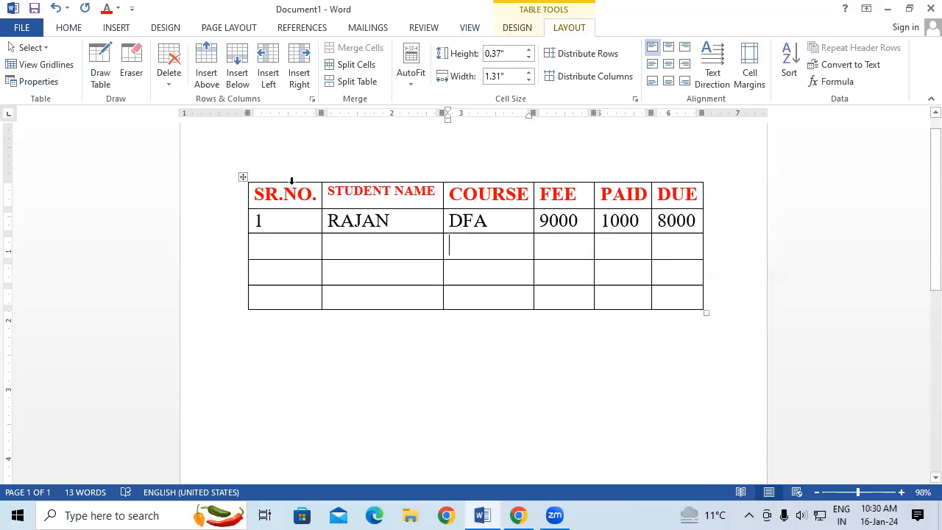
click(255, 194)
drag(295, 215, 658, 344)
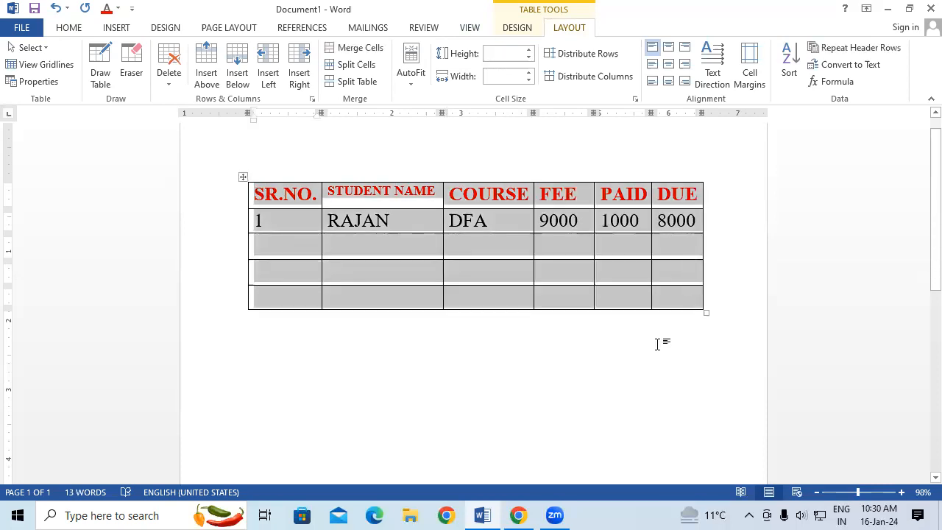
key(ctrl+shift+comma)
key(ctrl+shift+comma)
key(ctrl+shift+comma)
key(ctrl+shift+comma)
key(ctrl+shift+comma)
key(ctrl+shift+comma)
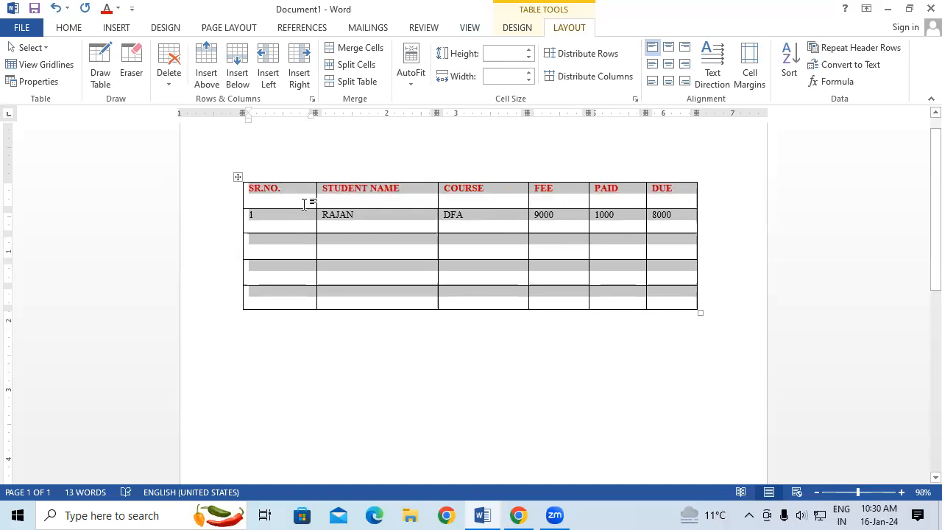
Narrow the SR.NO., STUDENT NAME, COURSE, FEE and PAID columns to fit their text closely.
drag(317, 198, 287, 198)
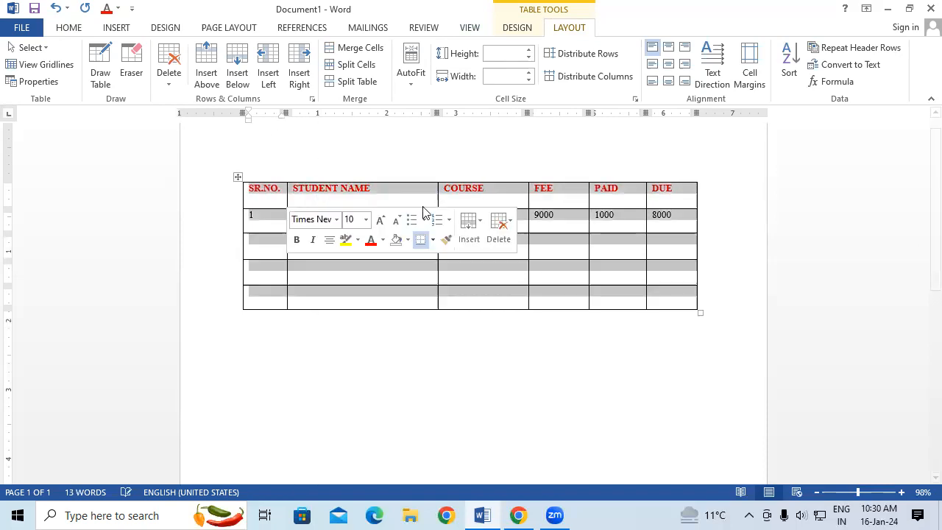
drag(435, 198, 382, 193)
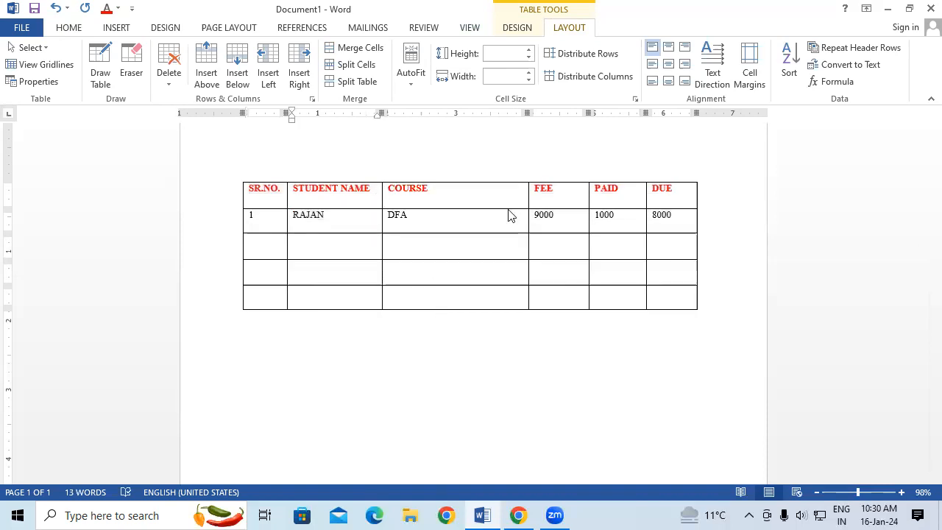
drag(526, 196, 434, 233)
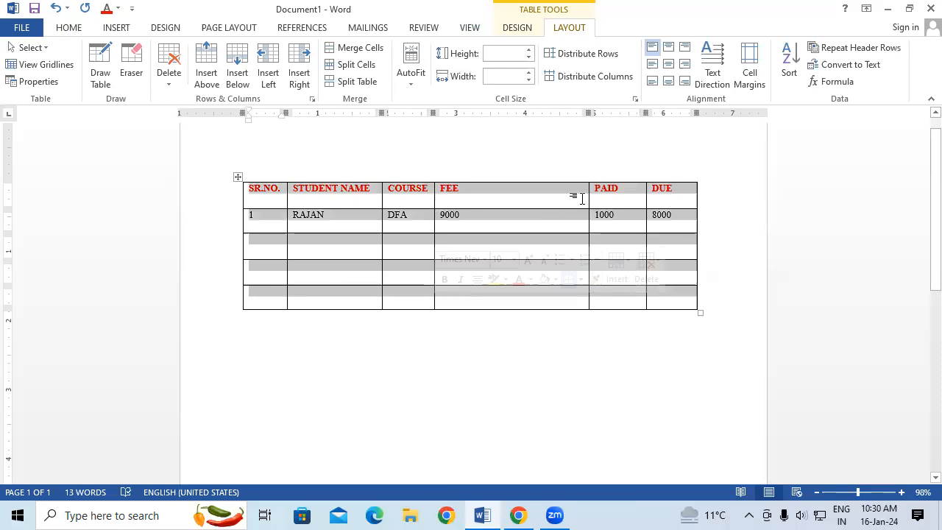
drag(586, 196, 464, 248)
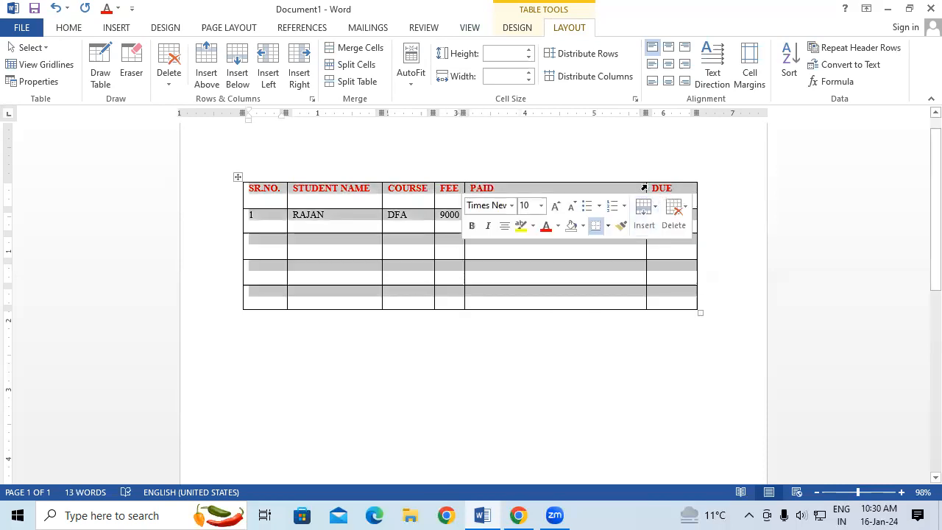
drag(645, 185, 508, 248)
Narrow the DUE column and shrink the whole table to a compact size.
click(658, 298)
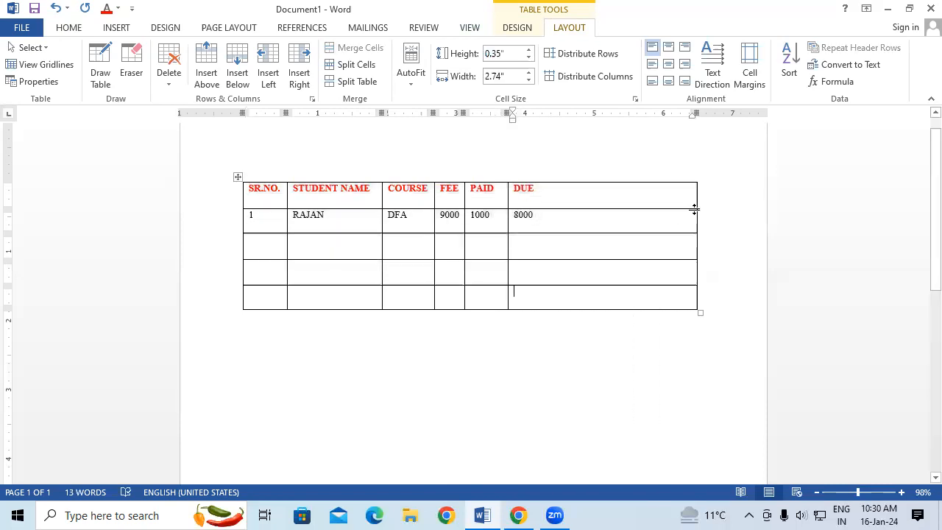
drag(694, 203, 544, 227)
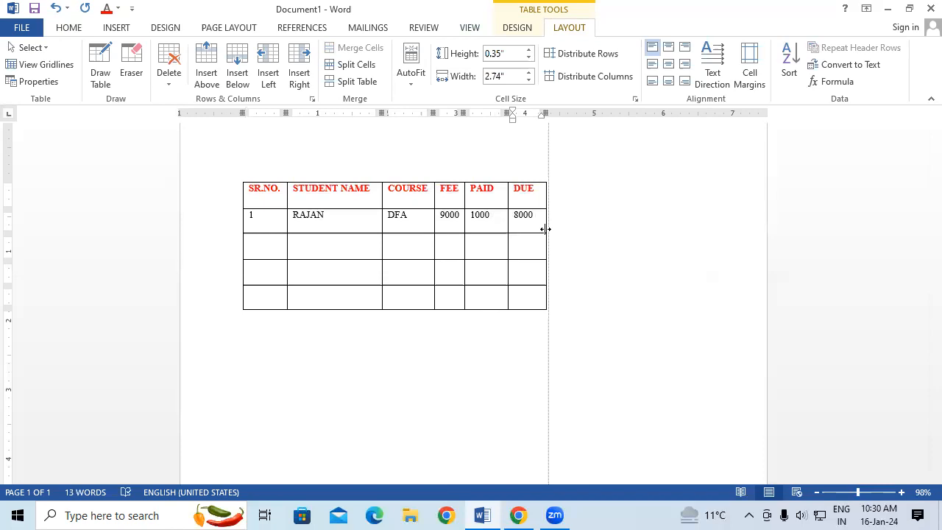
drag(550, 311, 339, 263)
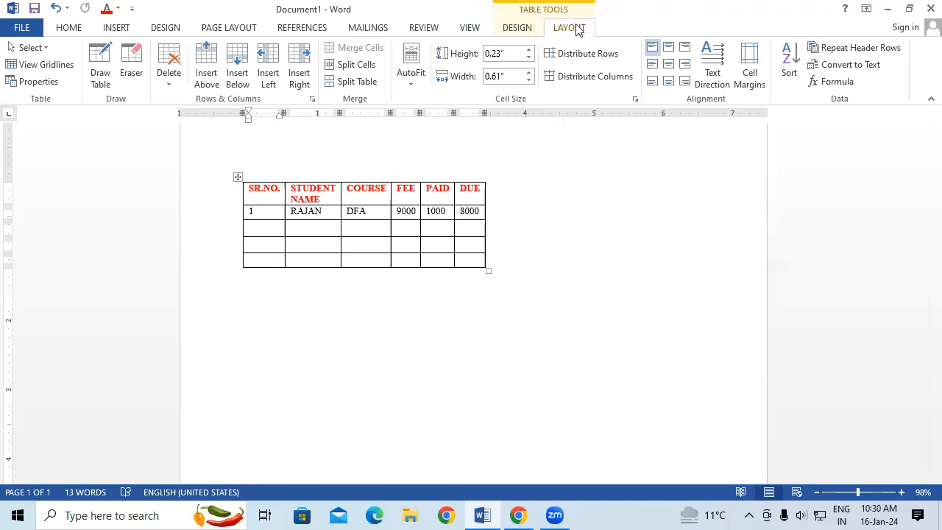
Set the table's alignment to Right in Table Properties.
click(34, 83)
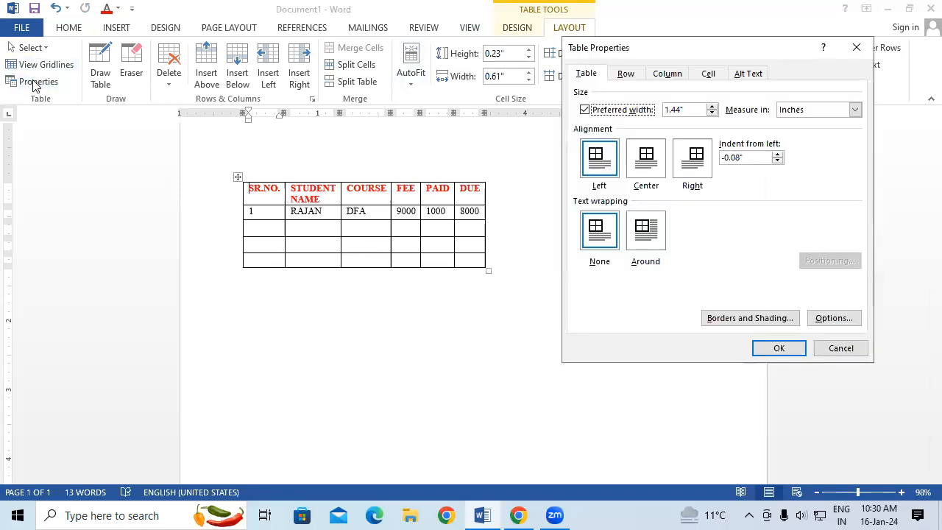
click(692, 173)
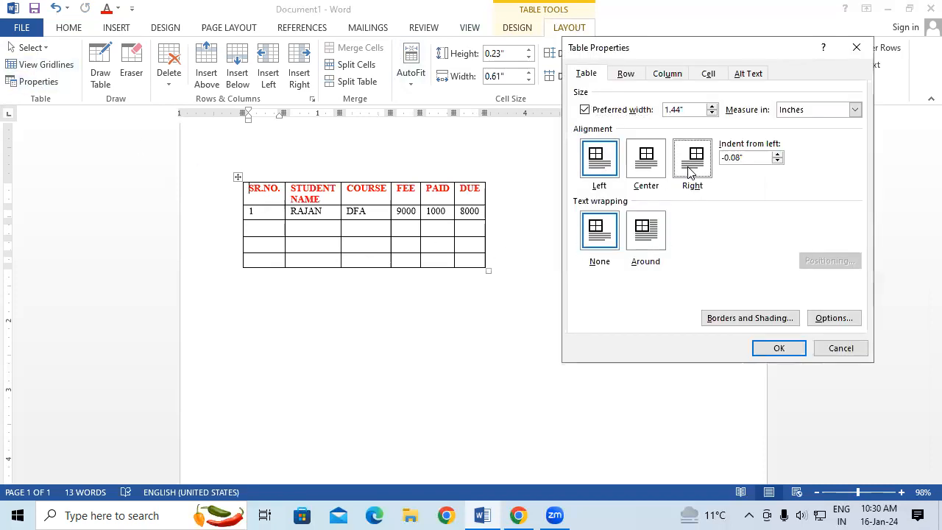
click(779, 352)
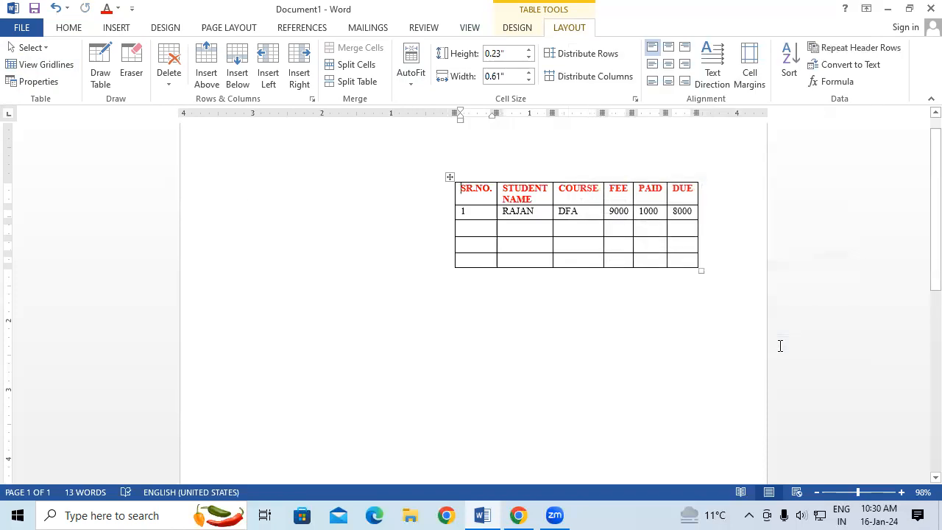
Set the table's alignment to Center in Table Properties.
click(35, 82)
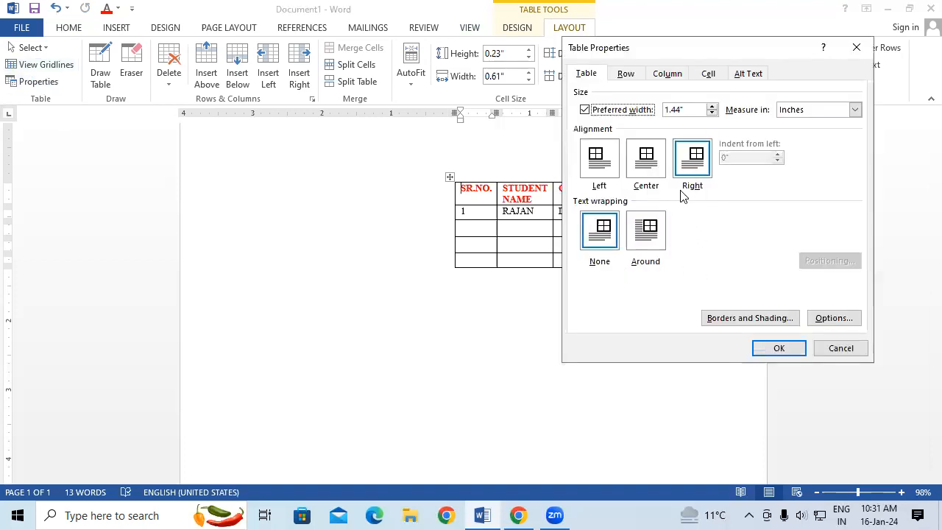
click(658, 170)
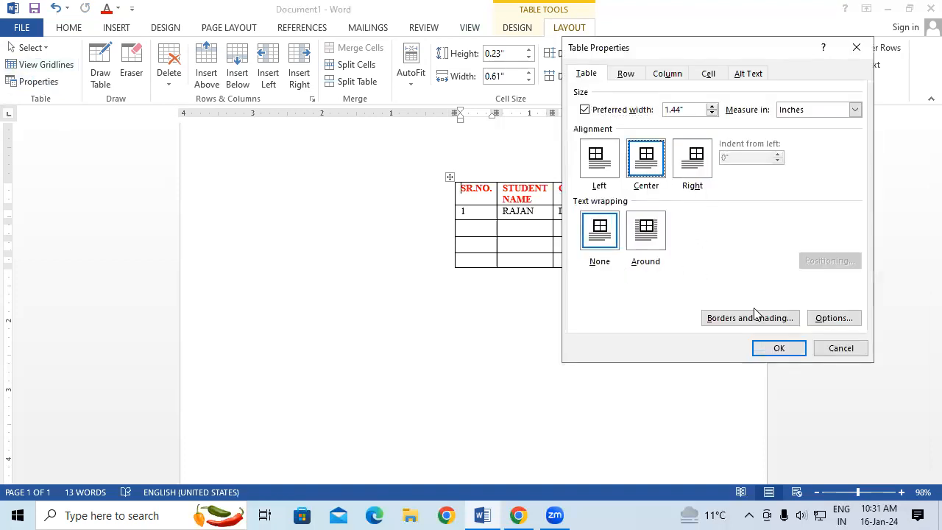
click(781, 348)
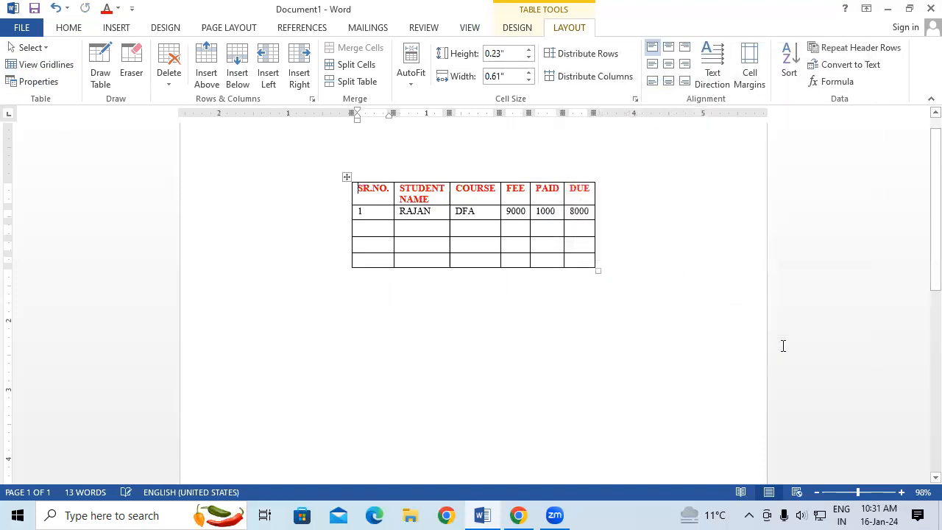
Generate sample paragraphs below the table with =RAND().
click(330, 315)
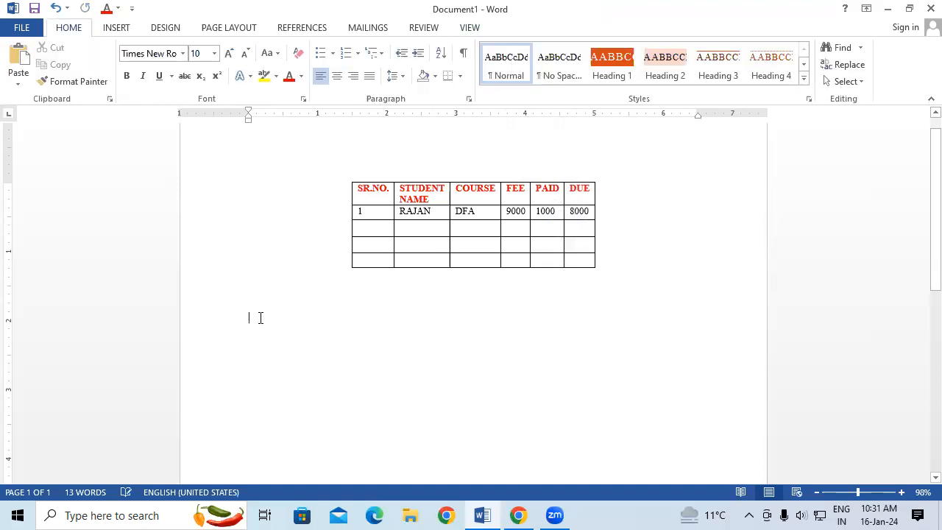
text(=RAND)
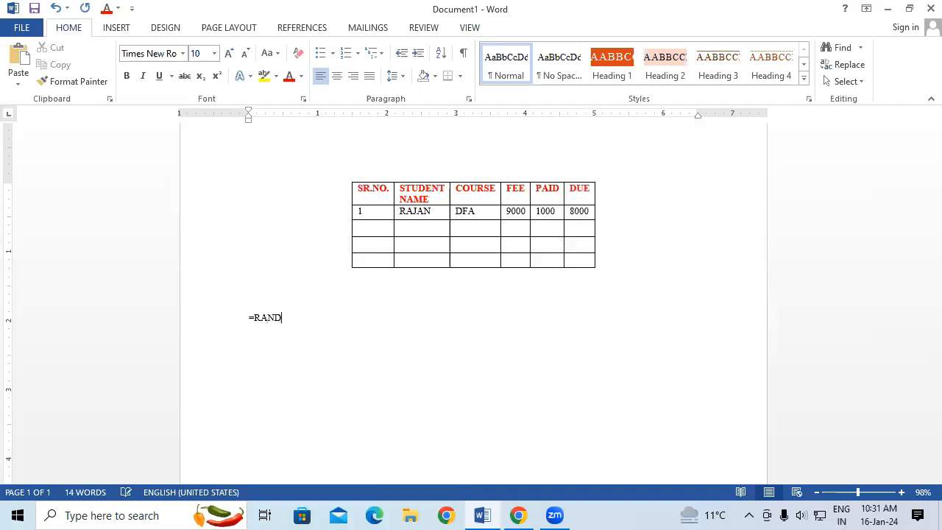
text(())
key(Return)
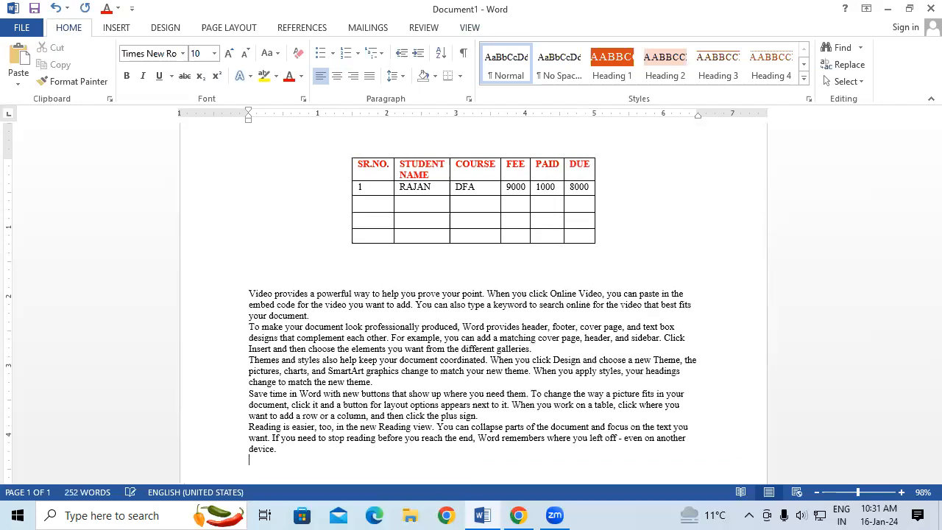
Select the sample paragraphs below the table and enlarge their text to font size 16.
click(260, 318)
drag(250, 298, 358, 455)
key(ctrl+shift+period)
key(ctrl+shift+period)
key(ctrl+shift+period)
key(ctrl+shift+period)
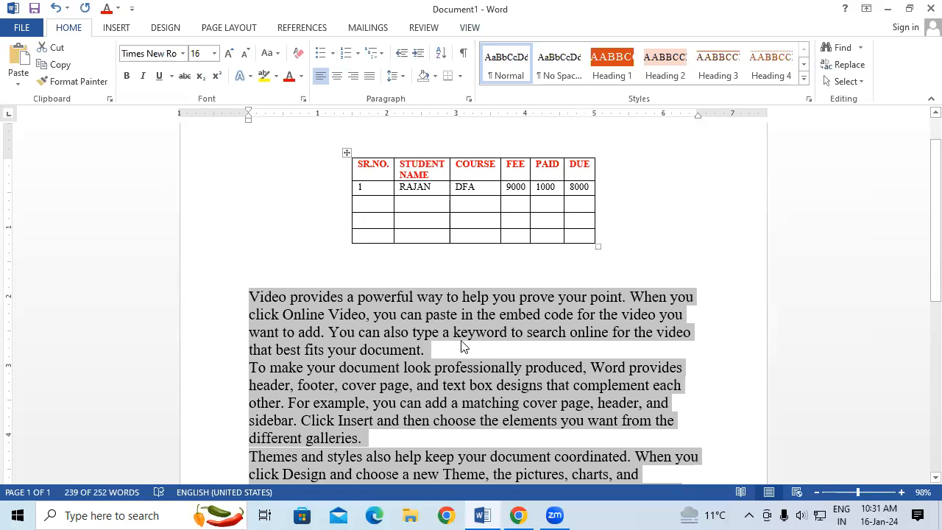
click(462, 332)
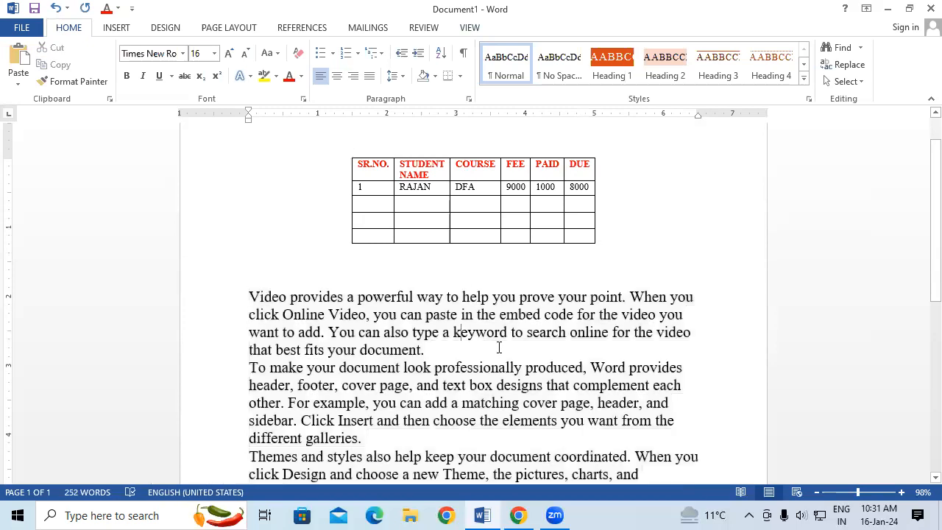
Set the table's text wrapping to Around in Table Properties.
click(481, 202)
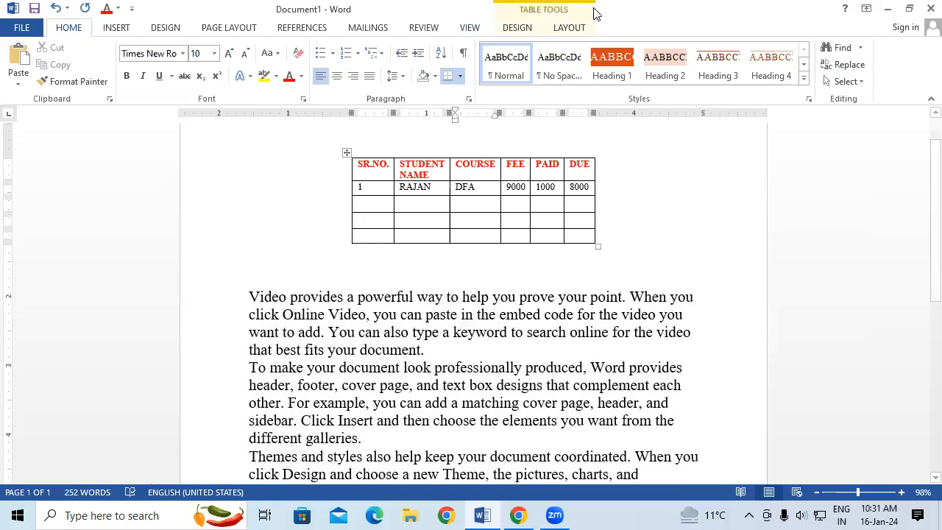
click(572, 28)
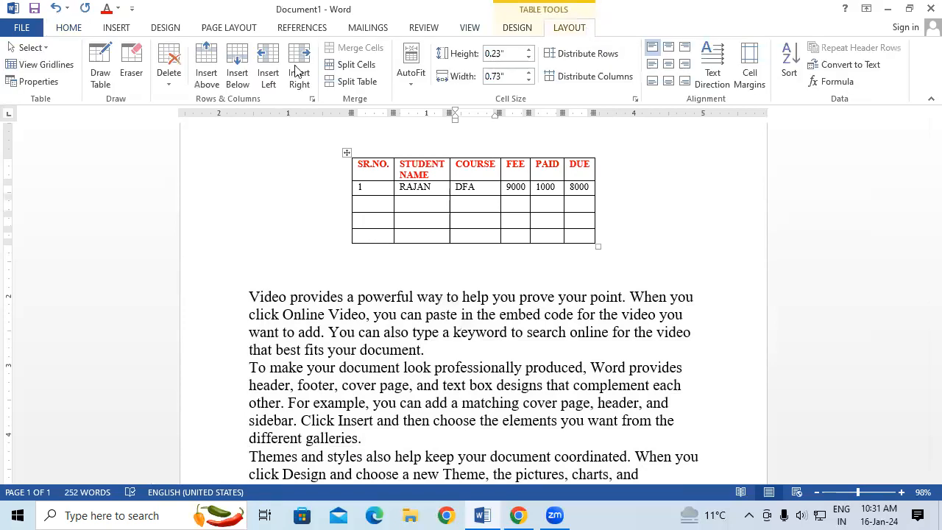
click(61, 86)
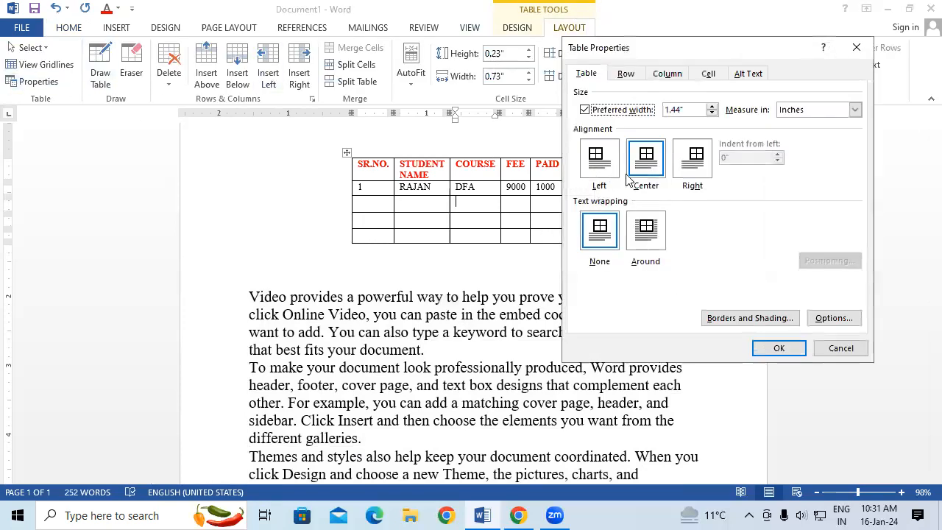
click(646, 230)
click(779, 349)
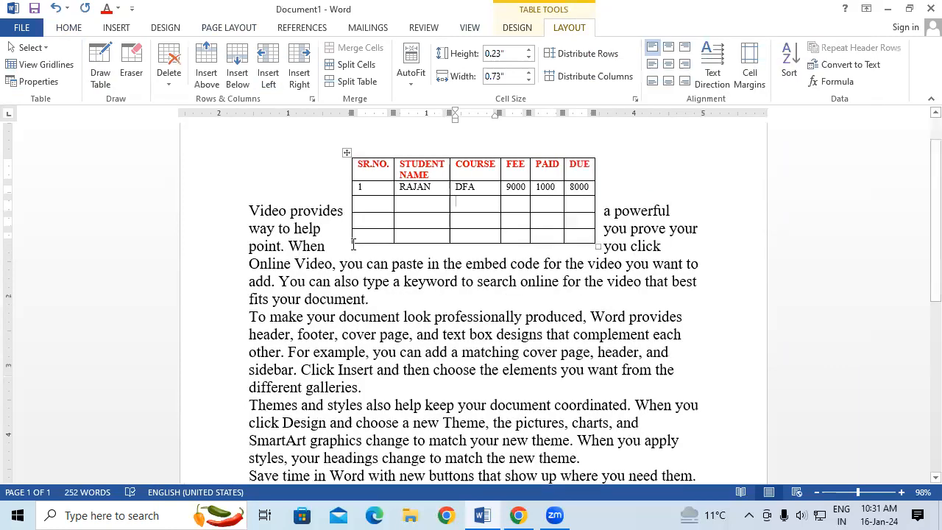
Set the table's alignment to Right in Table Properties, and reposition the table at the left margin beside the first paragraph.
click(694, 155)
click(779, 348)
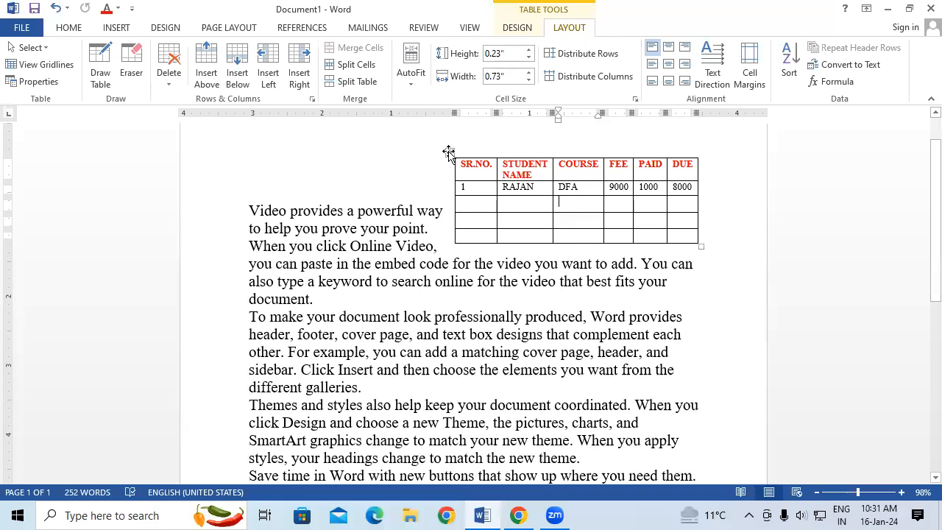
drag(449, 152, 247, 204)
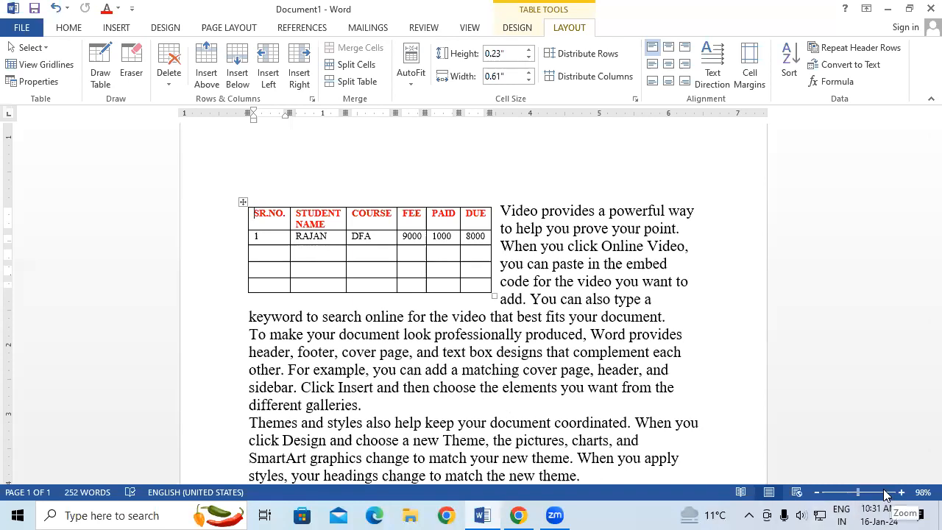
Select part of the text wrapping beside the table, and move the table down between the lines of the first two paragraphs.
mouse_move(429, 203)
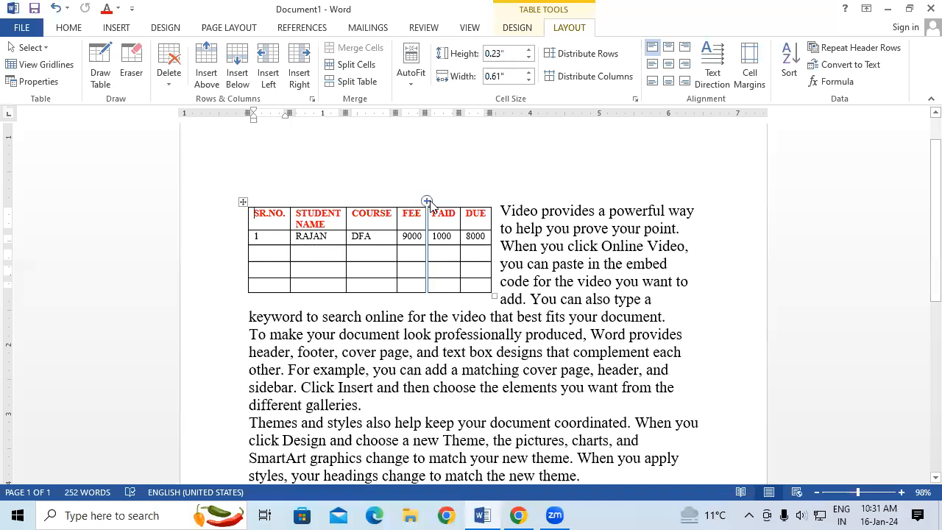
drag(527, 231, 591, 336)
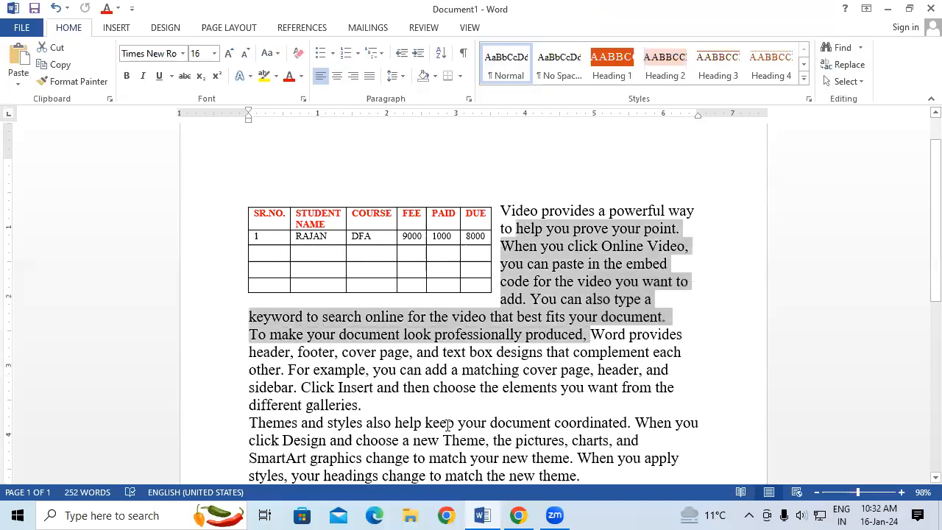
click(448, 425)
drag(243, 202, 291, 264)
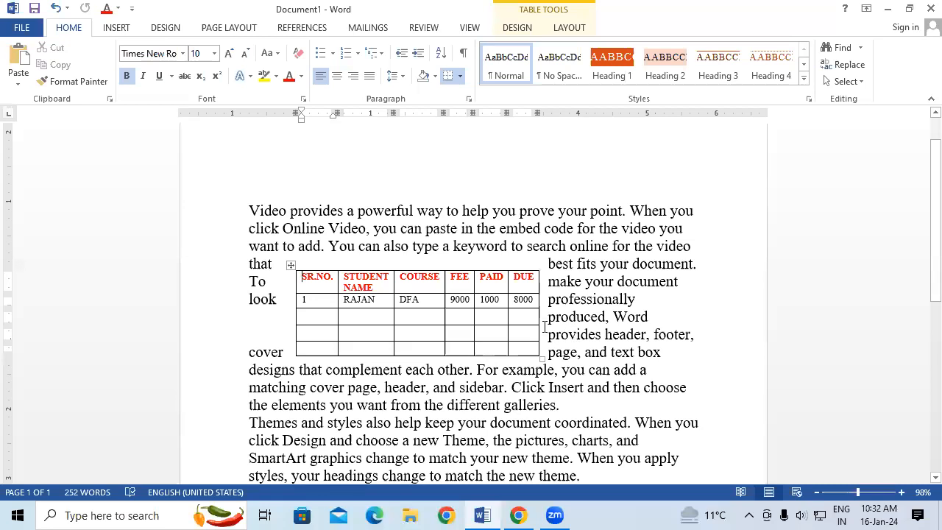
click(489, 314)
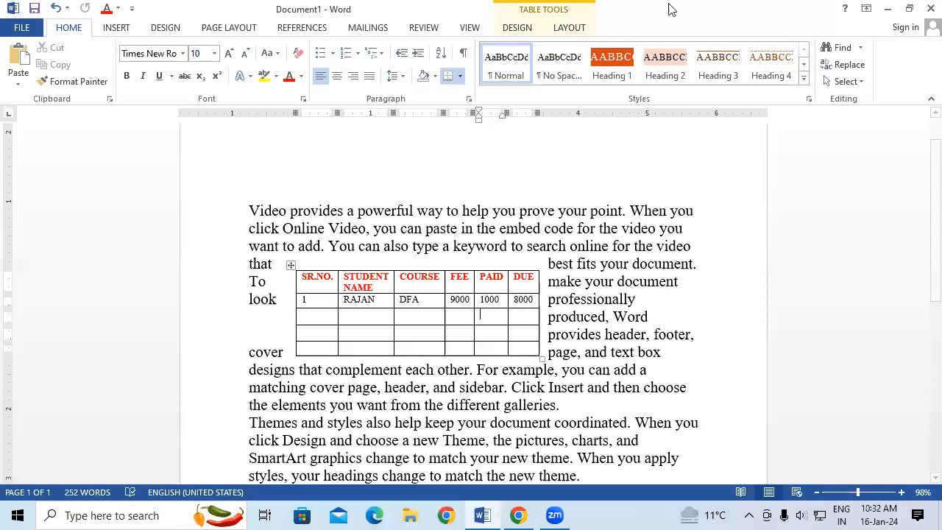
Undo the table moves, text wrapping, sample paragraphs, alignment and font size changes back to the full-width table with the larger text.
click(581, 30)
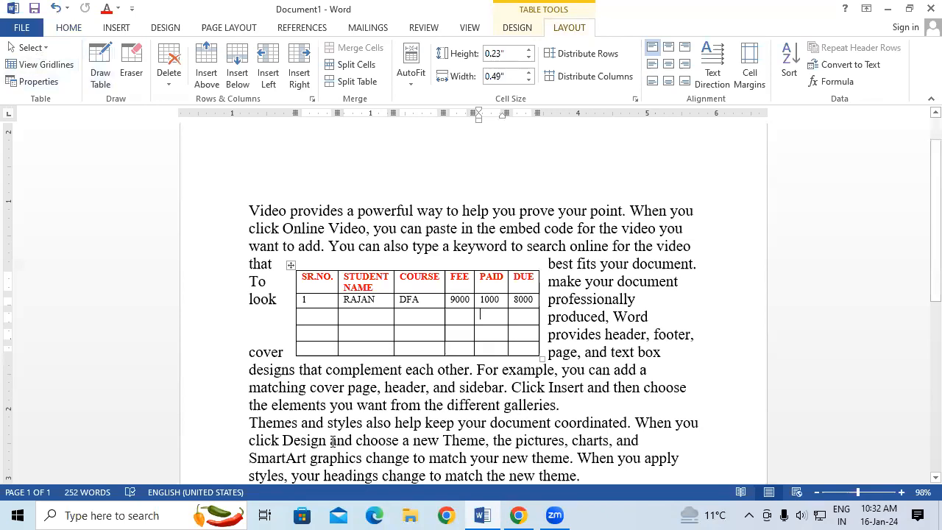
key(ctrl+z)
key(ctrl+z)
key(ctrl+z)
key(ctrl+z)
key(ctrl+z)
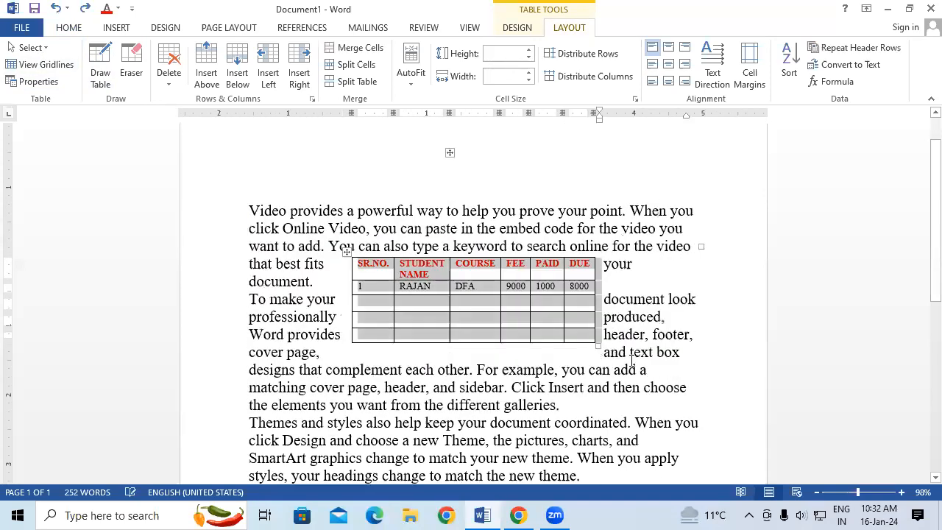
key(ctrl+z)
key(ctrl+z)
key(ctrl+z)
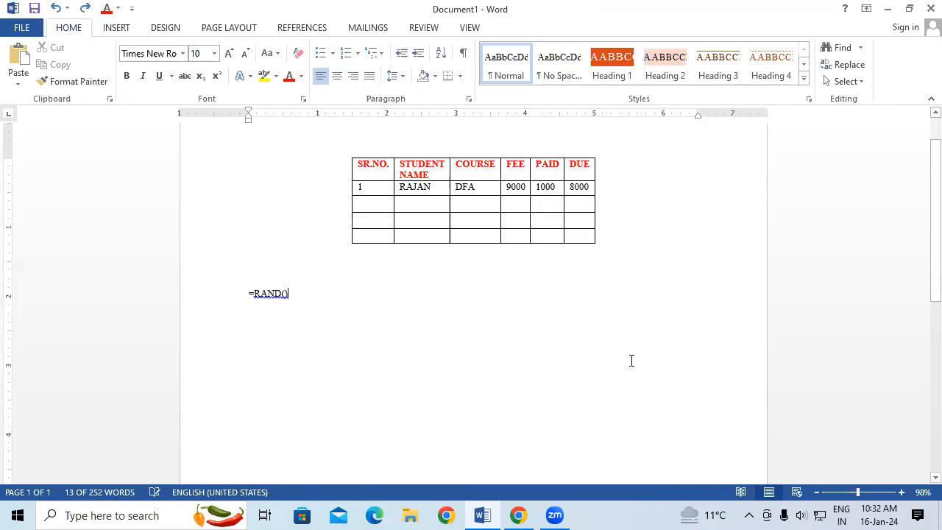
key(ctrl+z)
key(ctrl+z)
key(ctrl+z)
key(ctrl+z)
key(ctrl+z)
key(ctrl+z)
key(ctrl+z)
key(ctrl+z)
key(ctrl+z)
key(ctrl+z)
key(ctrl+z)
key(ctrl+z)
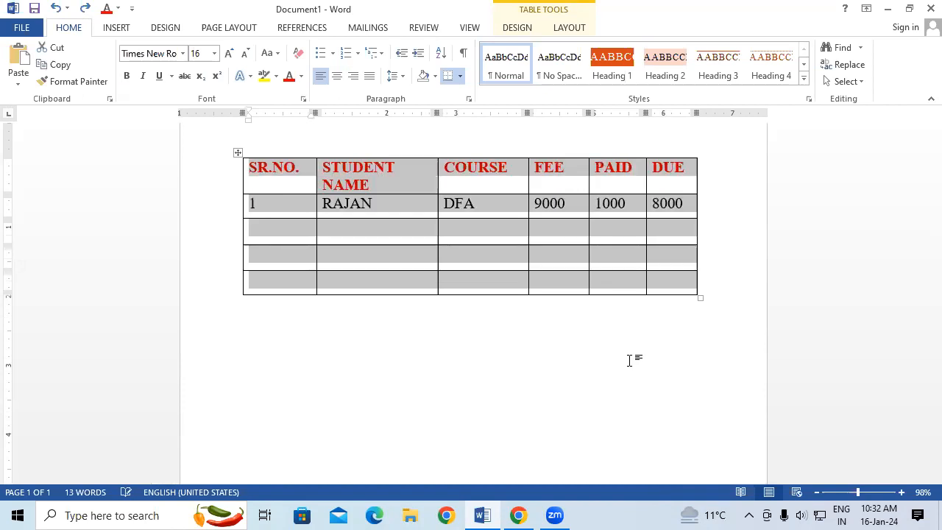
key(ctrl+z)
key(ctrl+z)
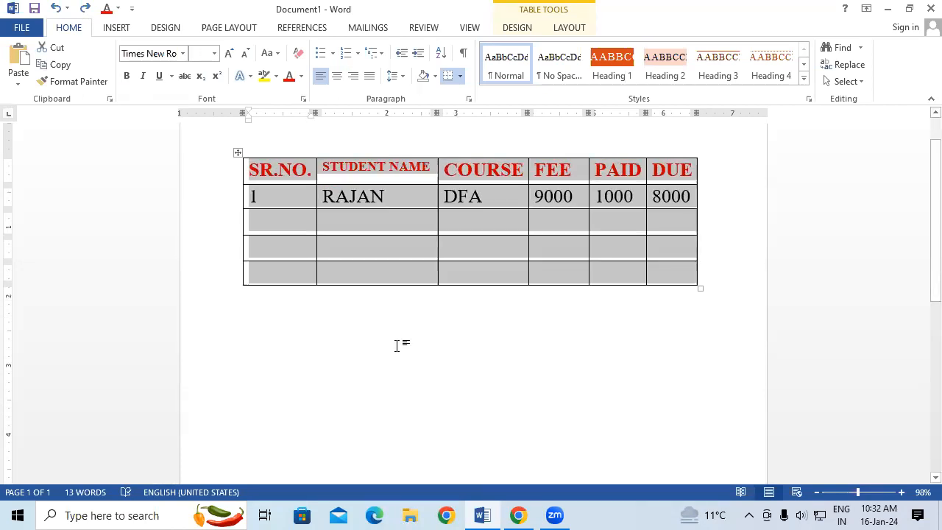
click(397, 345)
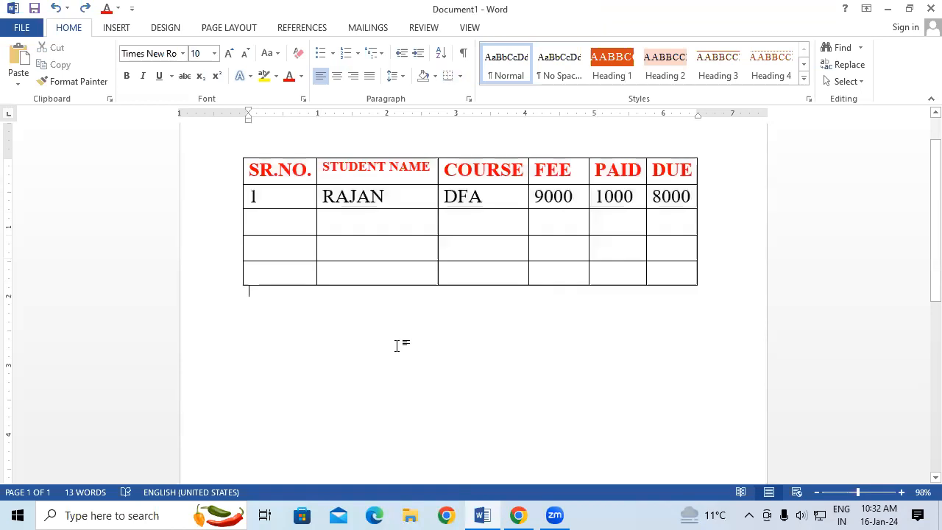
Try to draw a vertical border down the outer edge of the DUE column with Draw Table, and undo it.
click(328, 166)
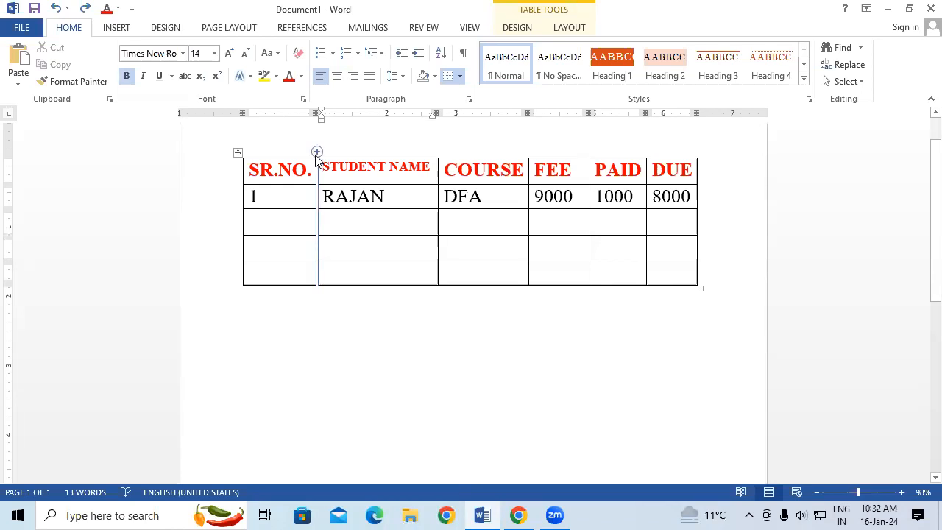
click(265, 221)
mouse_move(237, 237)
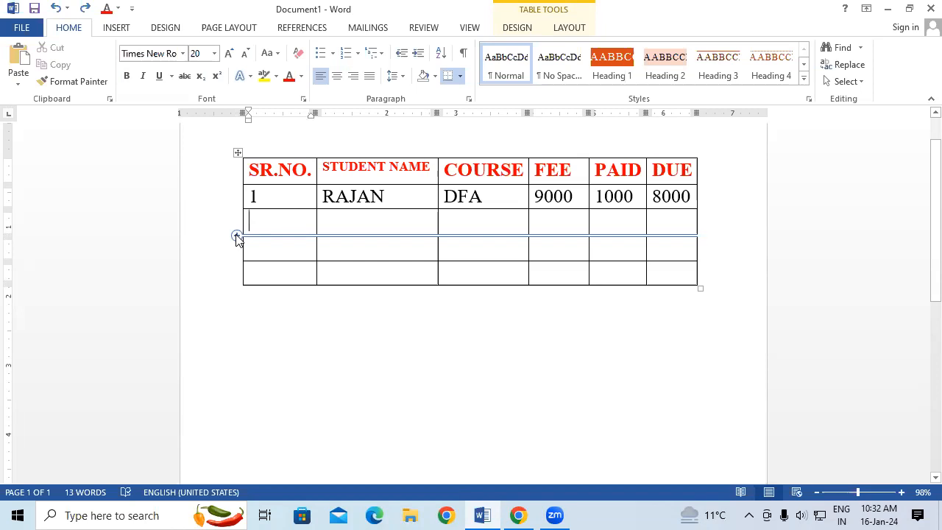
click(567, 29)
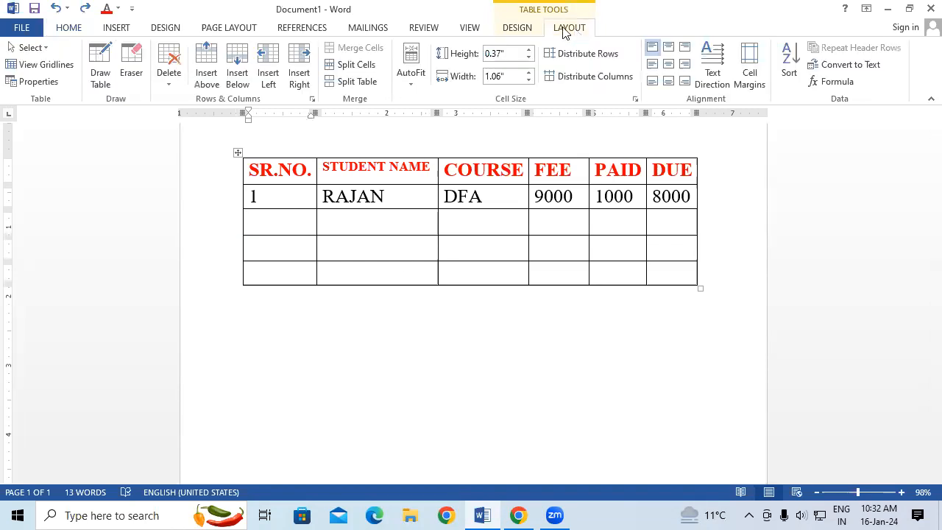
click(111, 82)
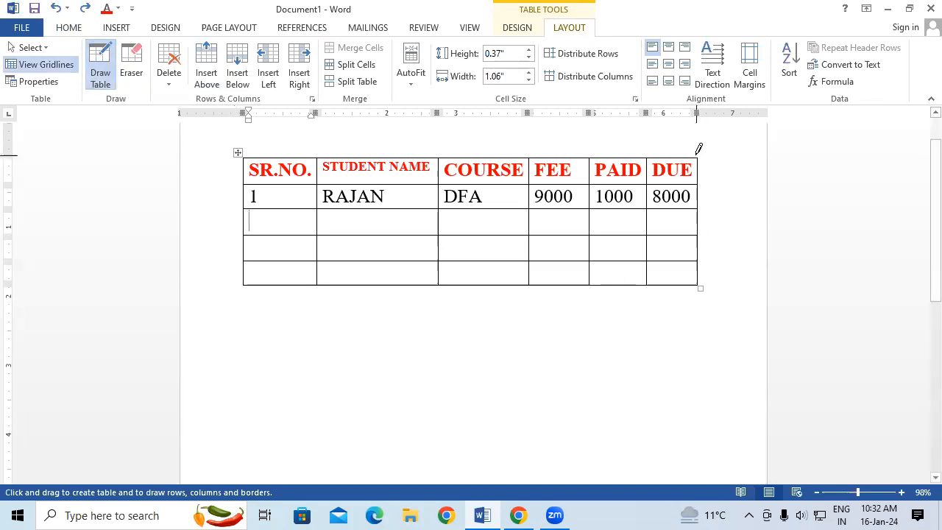
mouse_move(699, 154)
mouse_down()
mouse_move(722, 204)
mouse_move(700, 284)
mouse_up()
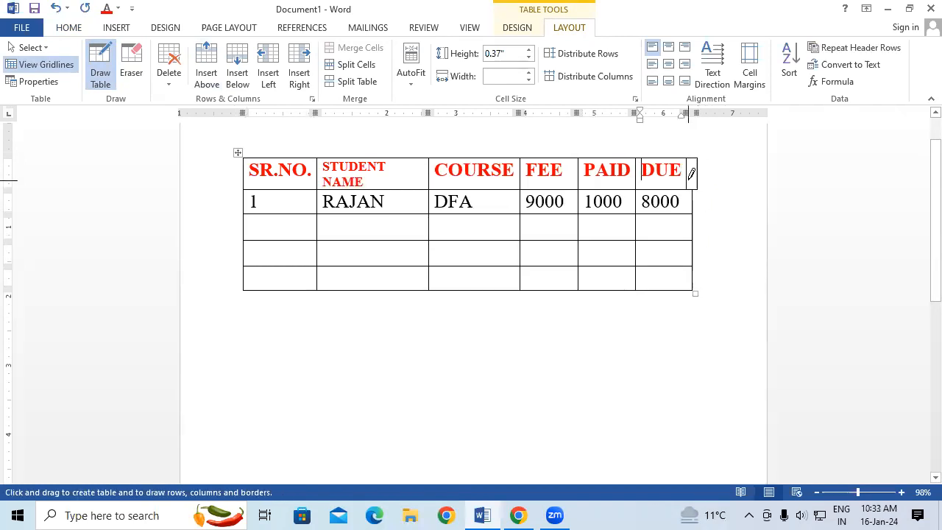
key(ctrl+z)
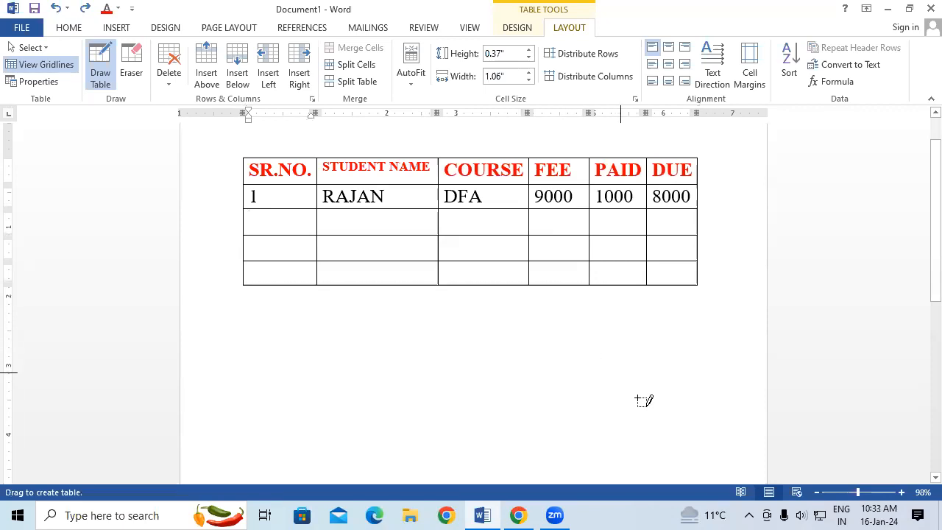
Add four empty rows at the bottom of the table with Draw Table, and turn the drawing tool off.
drag(687, 362, 698, 320)
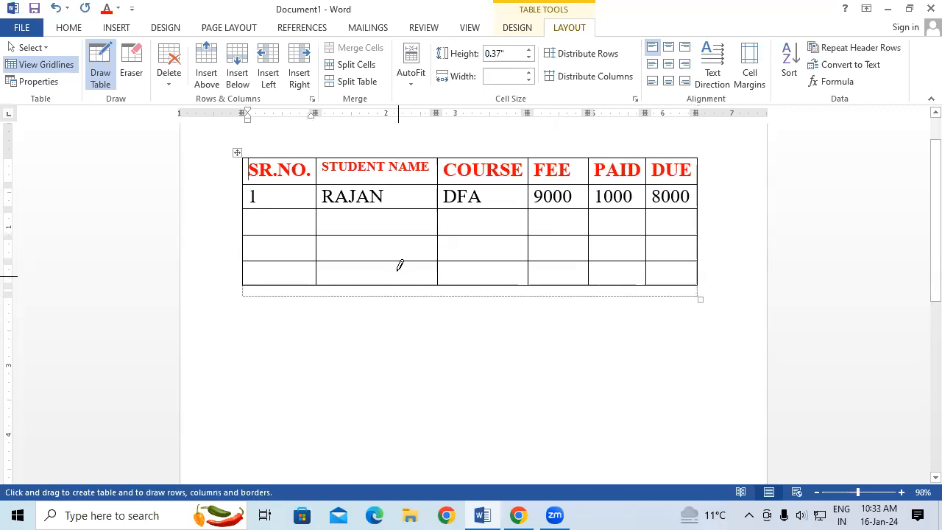
mouse_move(245, 280)
mouse_down()
mouse_move(246, 316)
mouse_move(406, 351)
mouse_move(685, 279)
mouse_move(662, 285)
mouse_up()
mouse_move(244, 295)
mouse_down()
mouse_move(242, 358)
mouse_move(479, 375)
mouse_move(660, 330)
mouse_move(696, 305)
mouse_up()
mouse_move(695, 154)
mouse_down()
mouse_move(725, 206)
mouse_move(718, 327)
mouse_move(741, 324)
mouse_up()
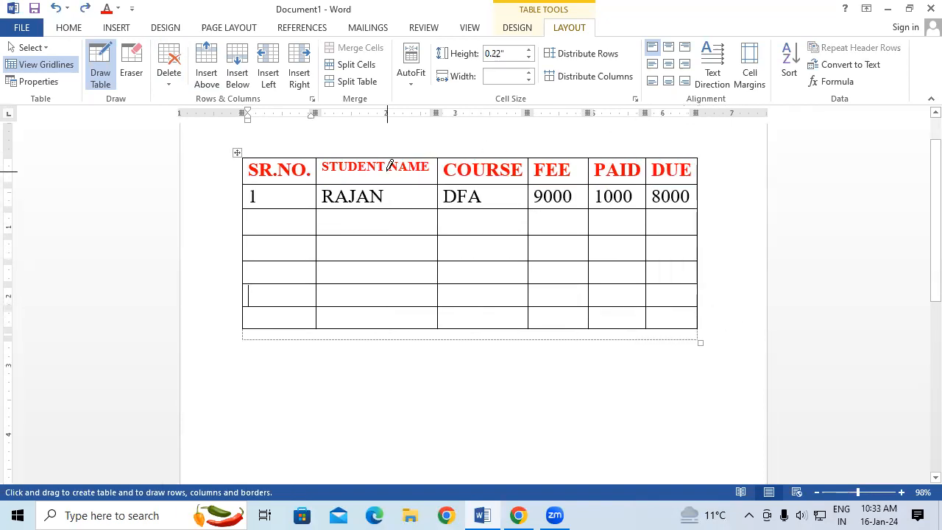
drag(314, 152, 302, 313)
mouse_move(245, 248)
mouse_down()
mouse_move(715, 259)
mouse_move(700, 247)
mouse_up()
mouse_move(244, 264)
mouse_down()
mouse_move(635, 269)
mouse_move(716, 260)
mouse_move(648, 271)
mouse_up()
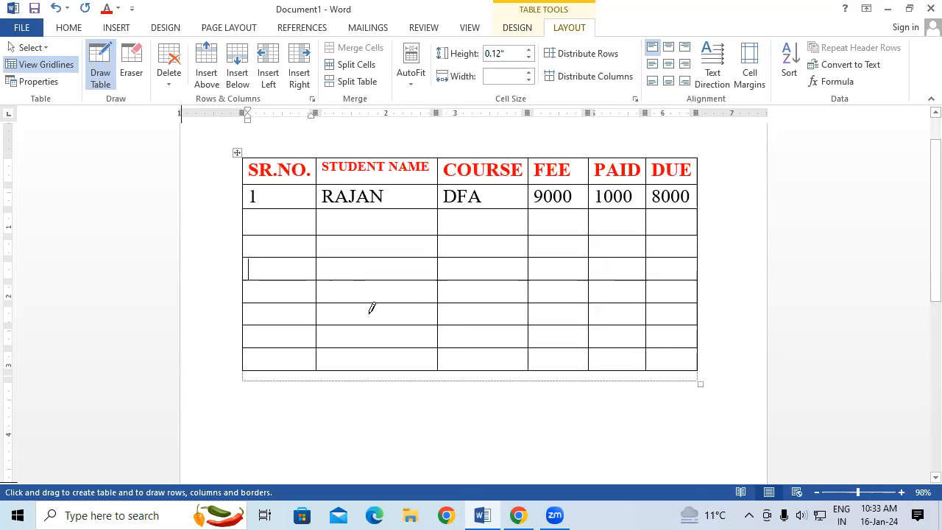
click(103, 84)
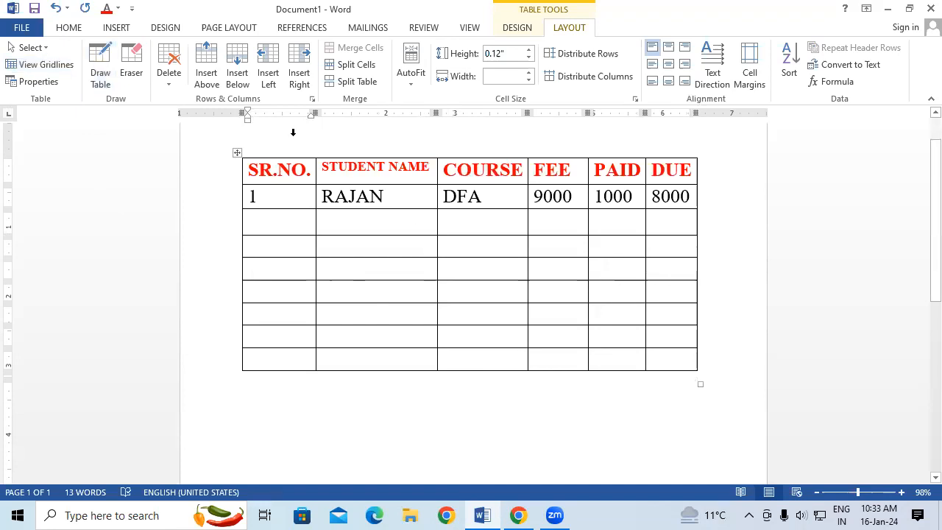
Merge empty cells in the SR.NO., STUDENT NAME, COURSE and PAID columns by removing horizontal borders between them with the Eraser.
click(140, 71)
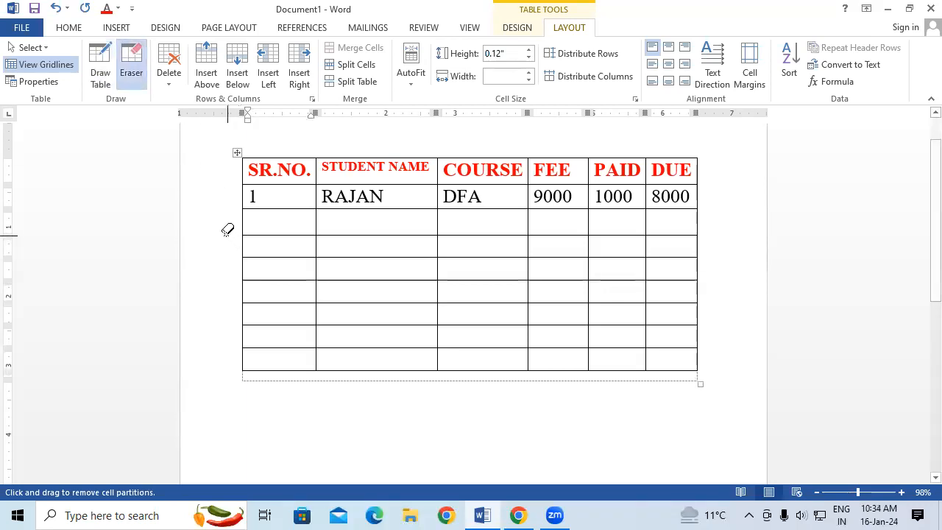
drag(295, 236, 357, 236)
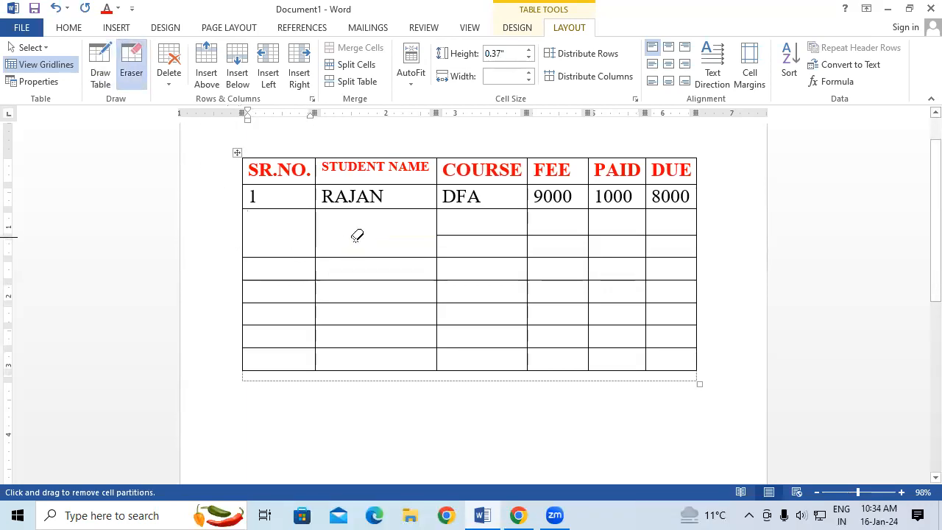
click(507, 234)
click(473, 301)
click(375, 301)
click(294, 331)
click(293, 326)
click(605, 280)
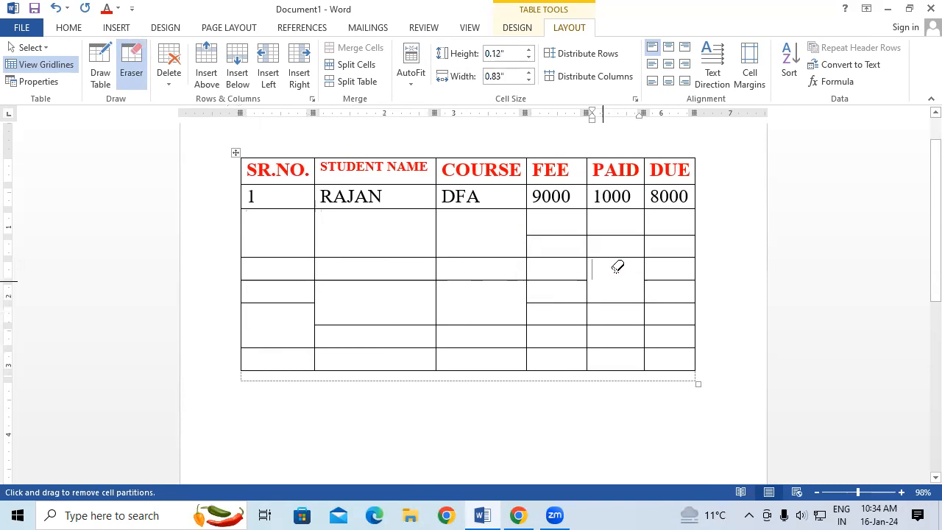
click(627, 256)
click(605, 342)
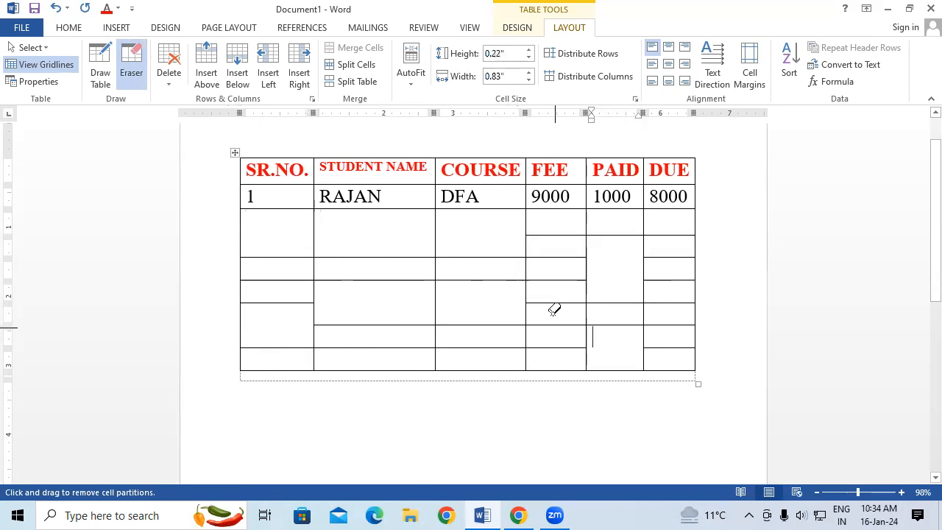
Erase more horizontal borders in the FEE, SR.NO., DUE and COURSE columns, and remove the entire table with the Eraser.
click(543, 257)
click(294, 256)
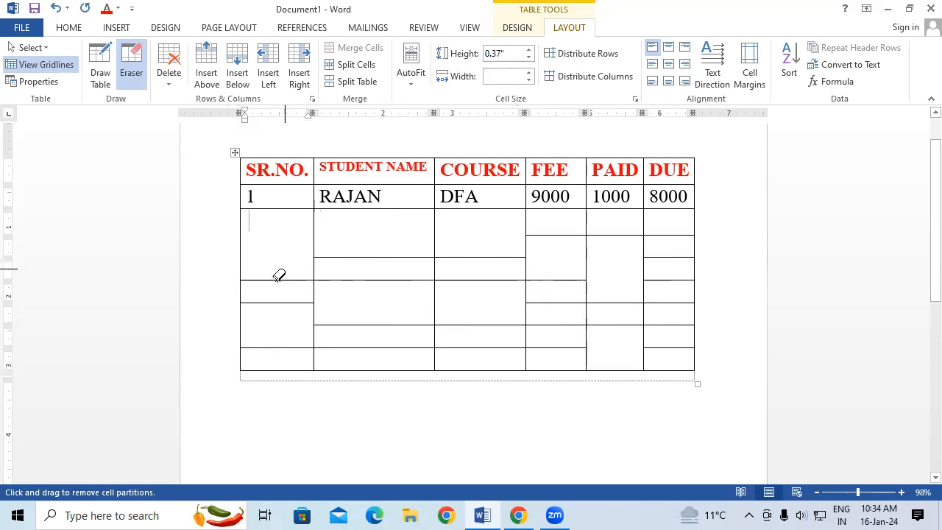
click(683, 257)
click(662, 325)
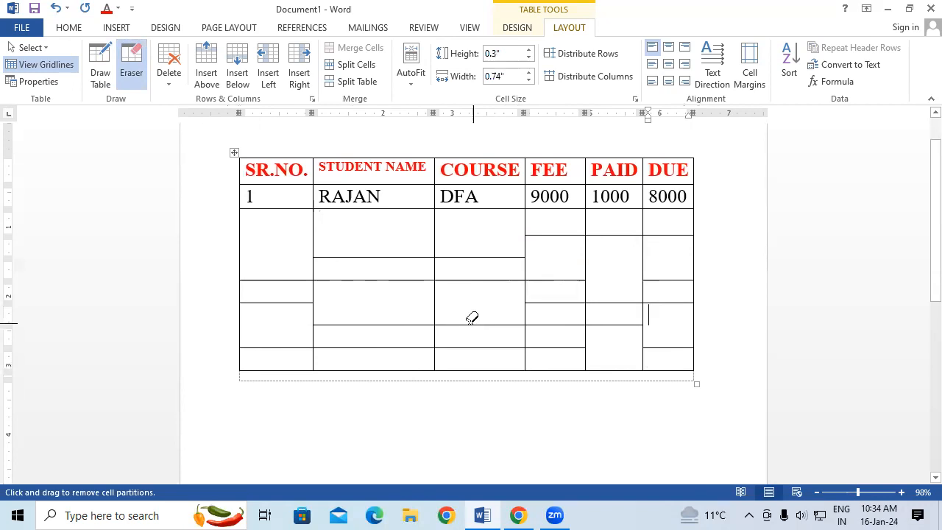
click(541, 302)
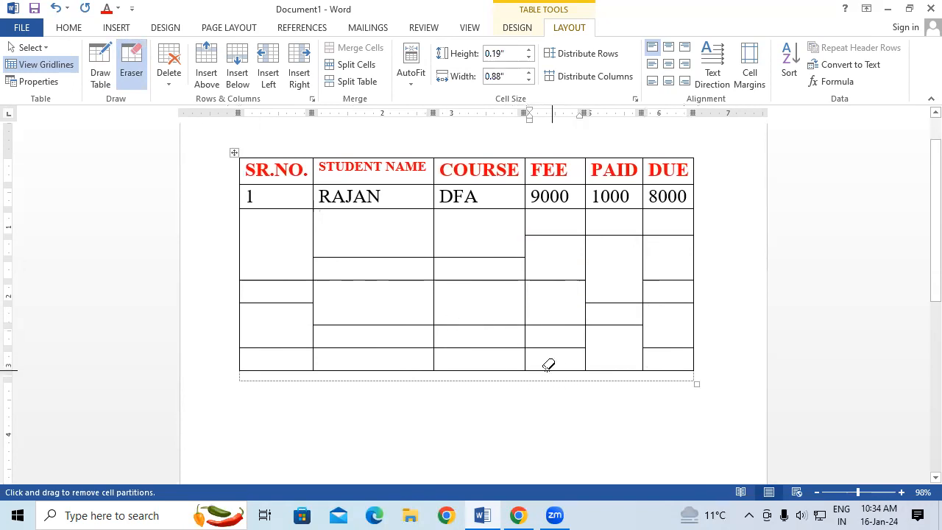
click(480, 347)
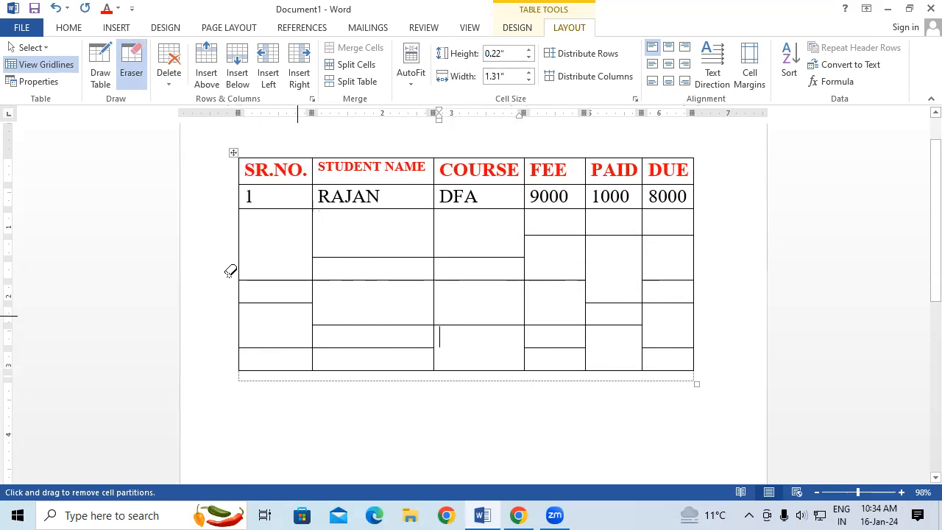
mouse_move(195, 138)
mouse_down()
mouse_move(500, 341)
mouse_move(717, 410)
mouse_up()
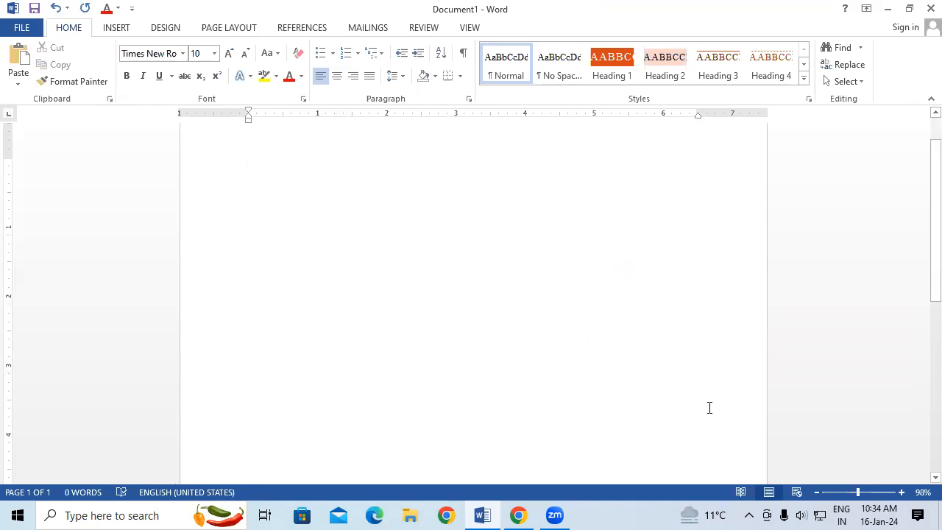
Undo the table removal and border erasures to restore the full grid of the student fee table.
key(ctrl+z)
key(ctrl+z)
key(ctrl+z)
key(ctrl+z)
key(ctrl+z)
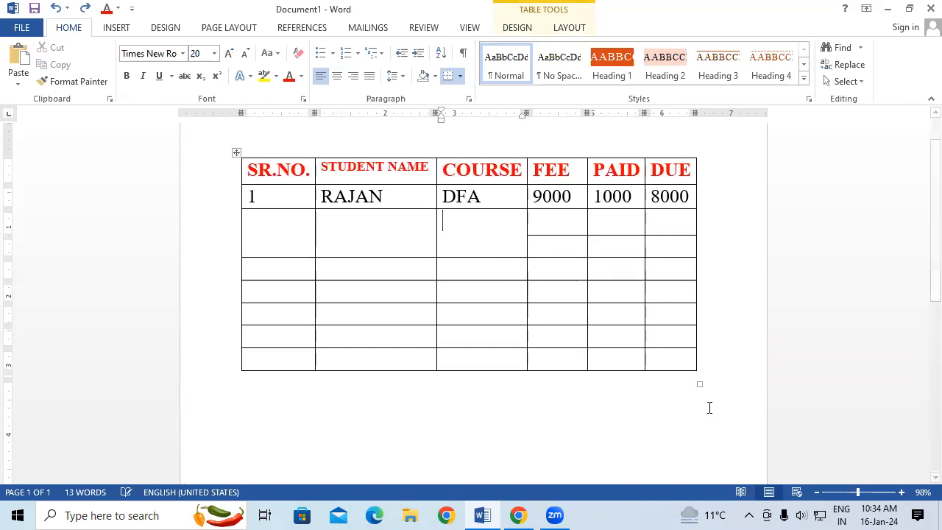
key(ctrl+z)
key(ctrl+z)
key(ctrl+z)
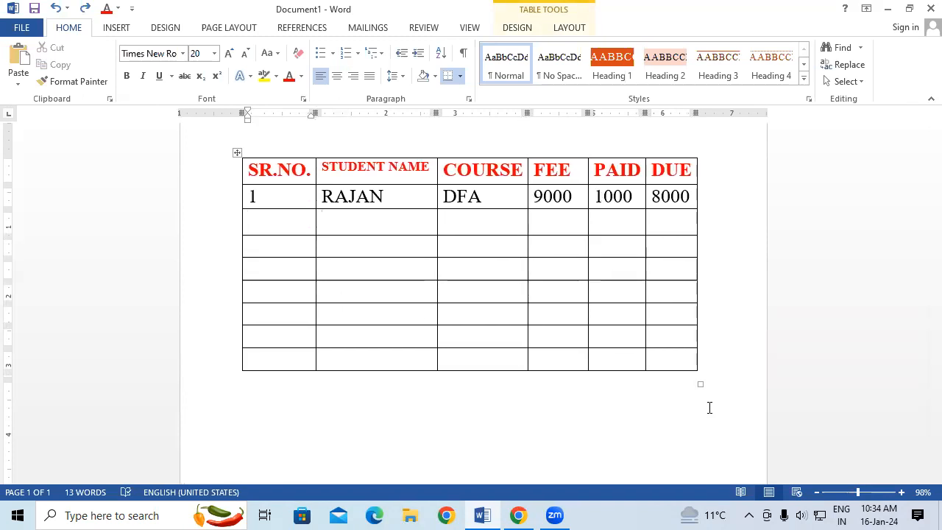
Delete the DUE and PAID header cells one at a time with Shift cells left, and undo both deletions.
click(569, 29)
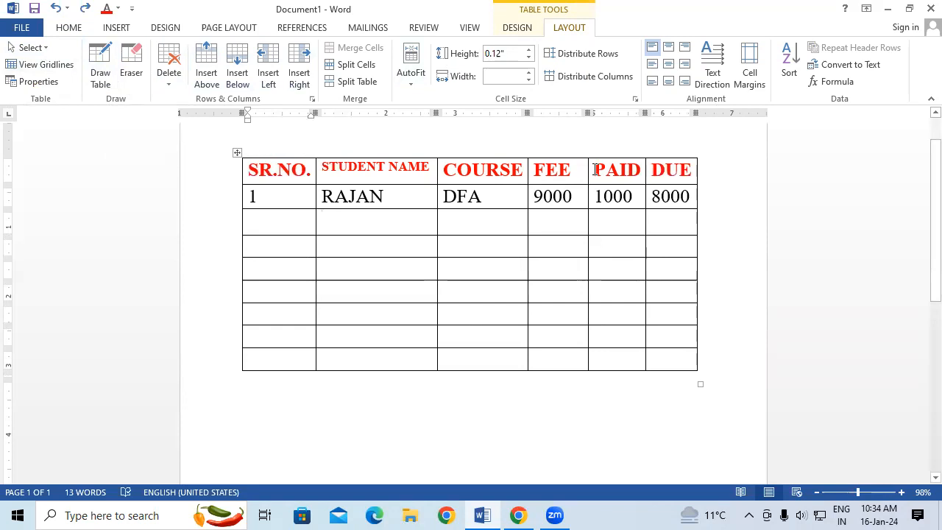
click(646, 172)
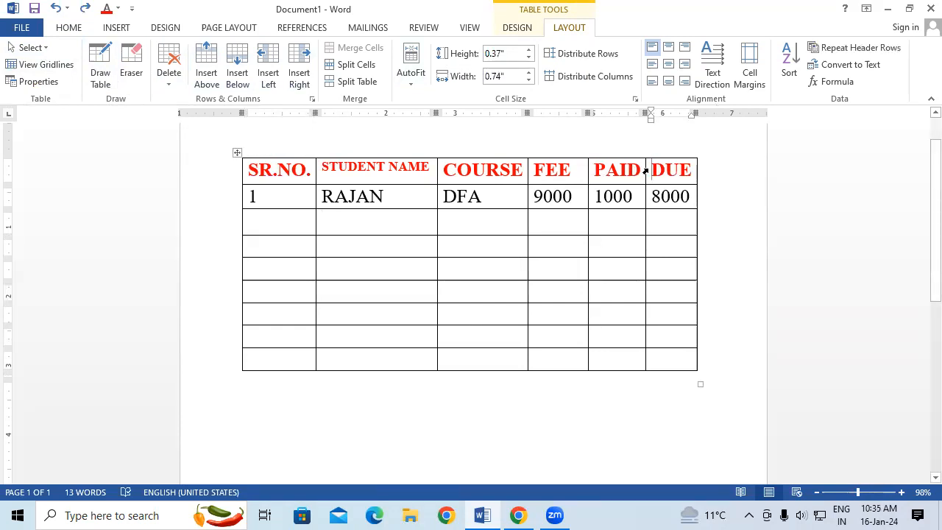
click(176, 86)
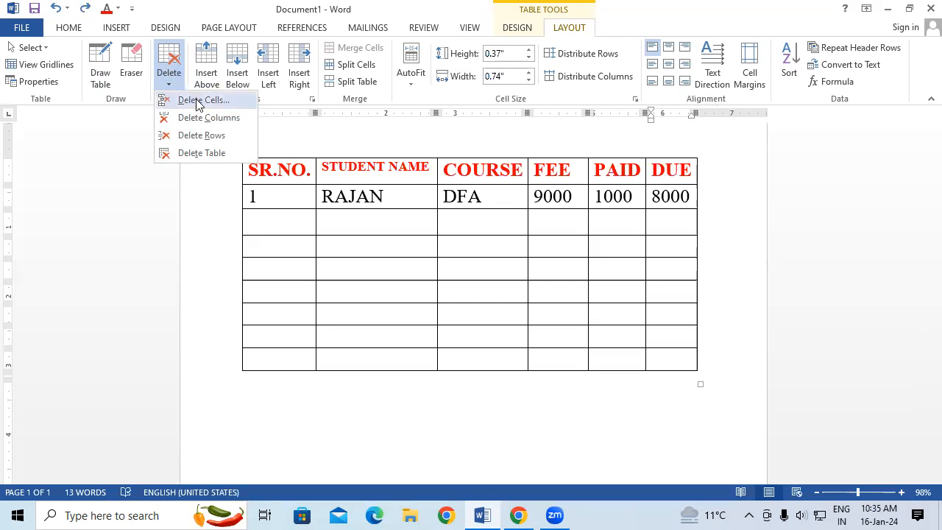
click(199, 103)
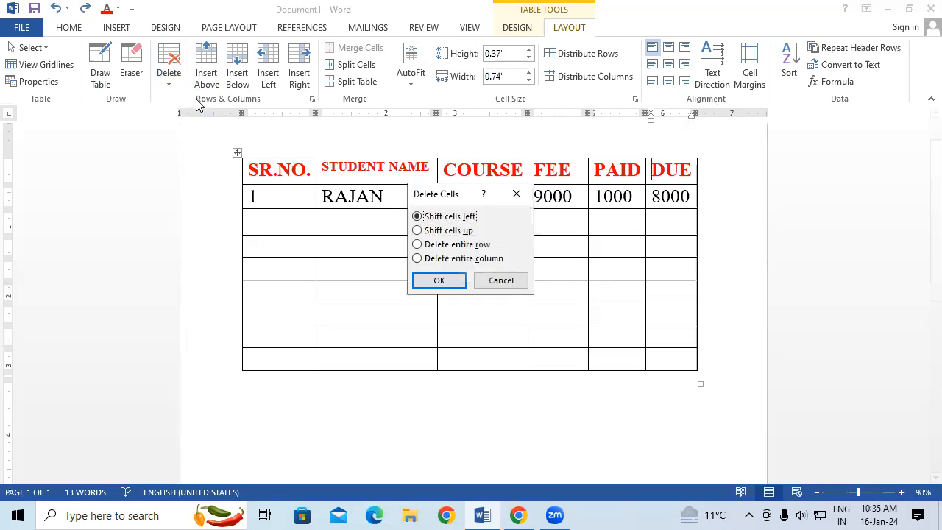
click(440, 281)
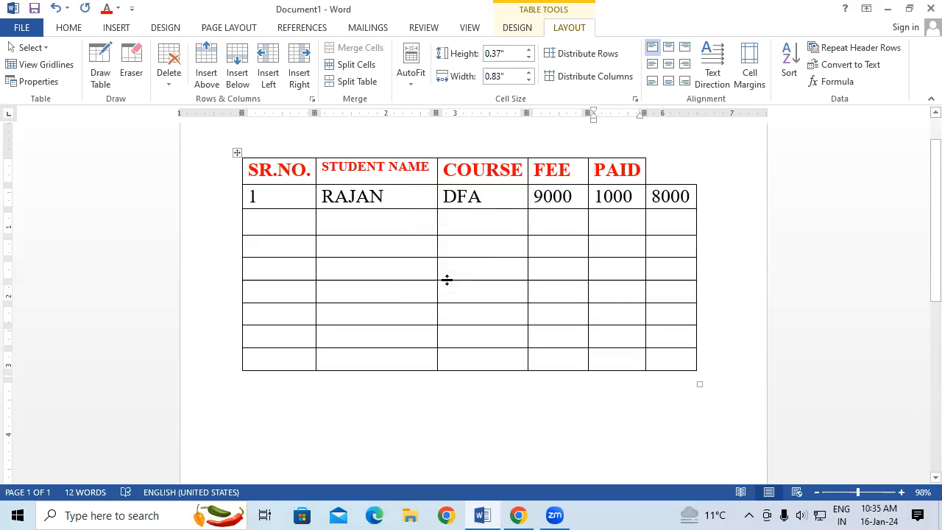
click(597, 170)
click(169, 74)
click(188, 103)
click(438, 281)
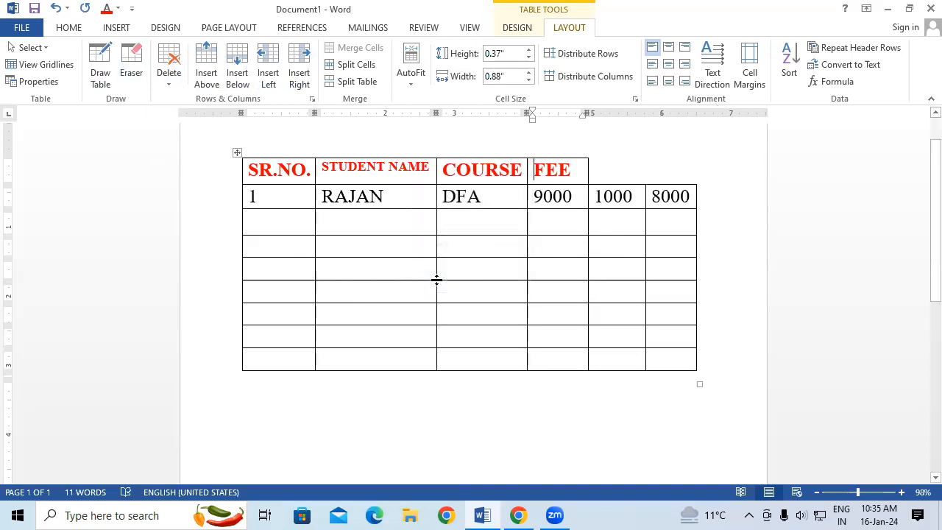
key(ctrl+z)
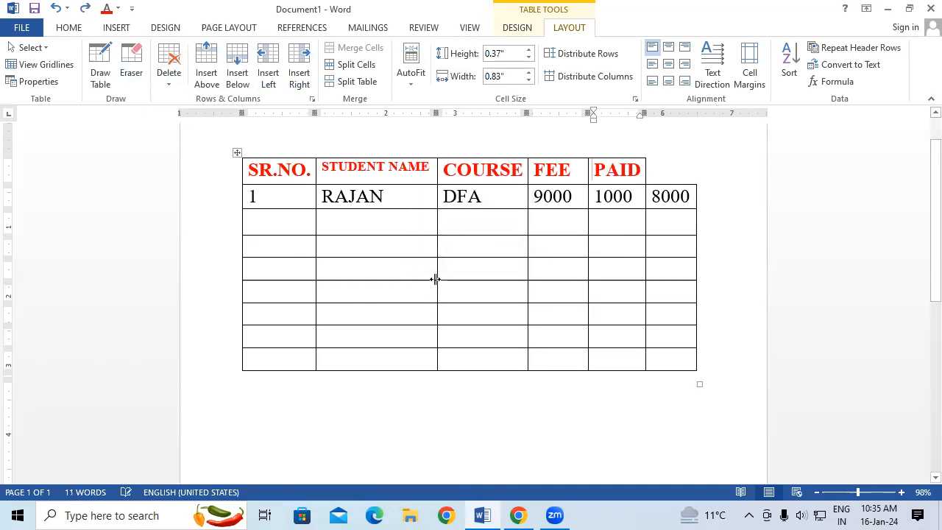
key(ctrl+z)
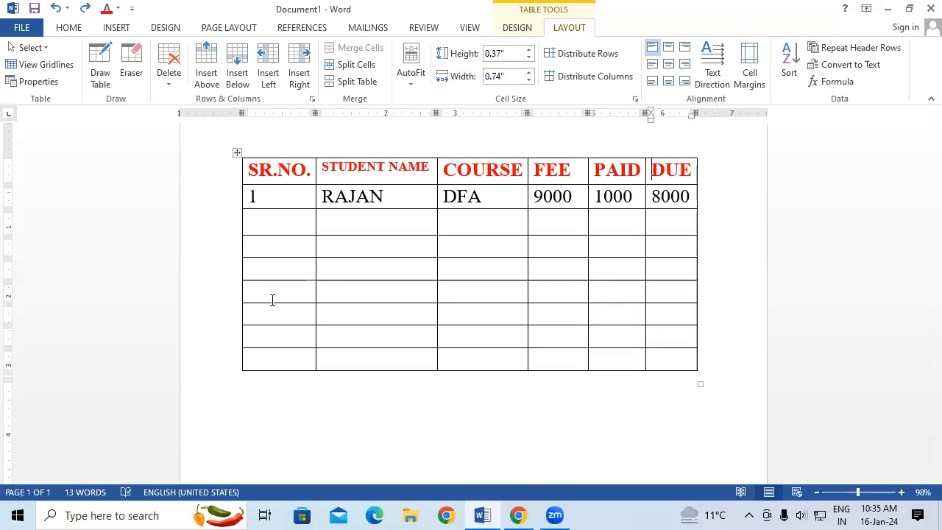
Delete the entire STUDENT NAME column from the table, and undo the deletion.
click(169, 84)
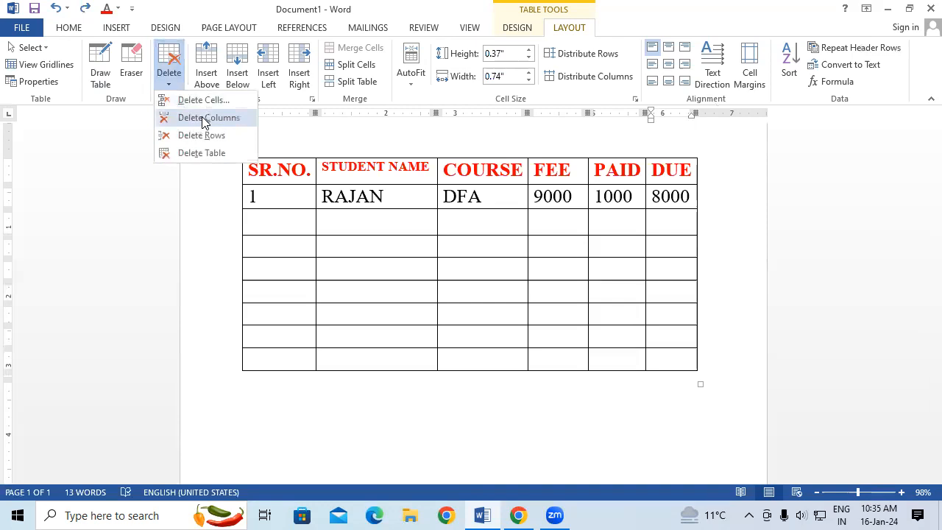
click(500, 224)
click(500, 224)
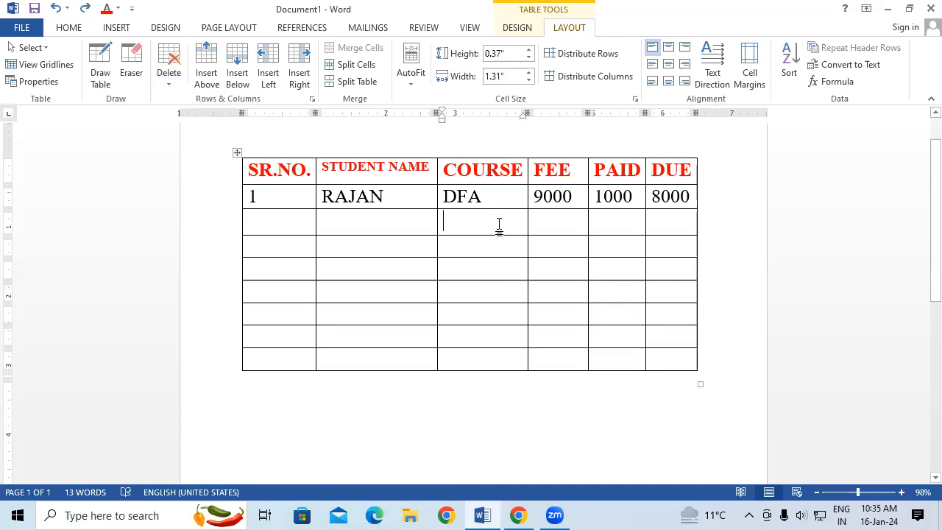
click(322, 165)
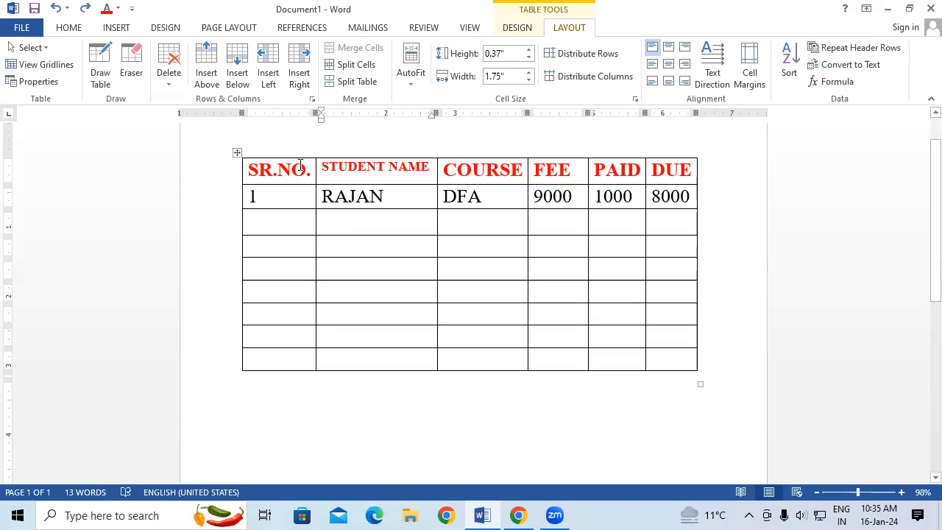
click(169, 77)
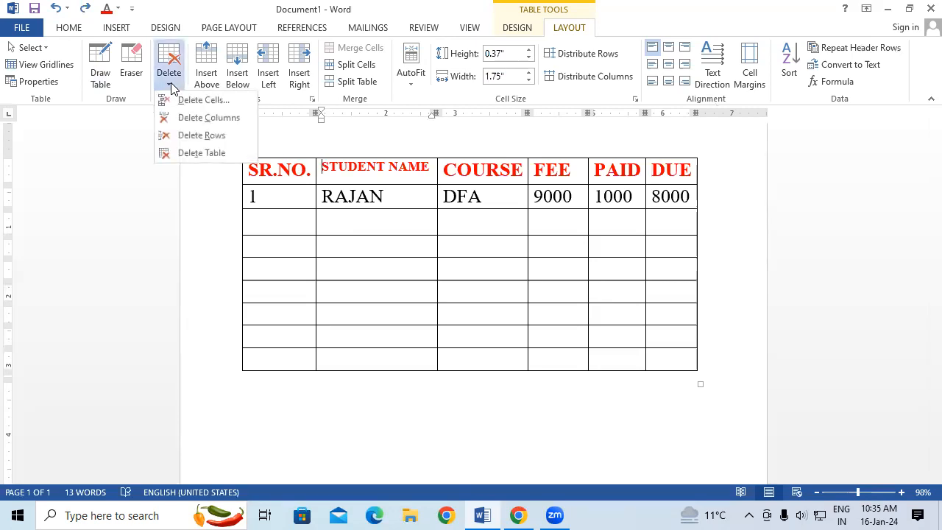
click(196, 125)
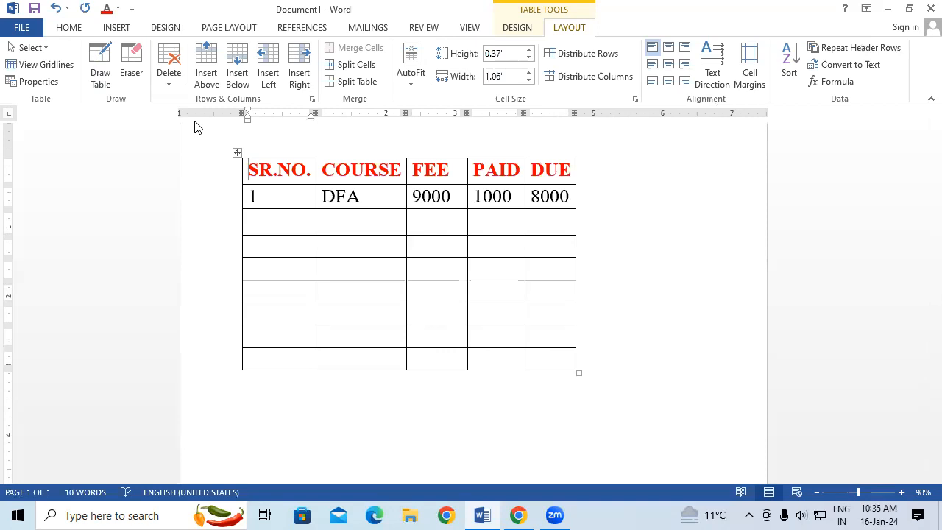
key(ctrl+z)
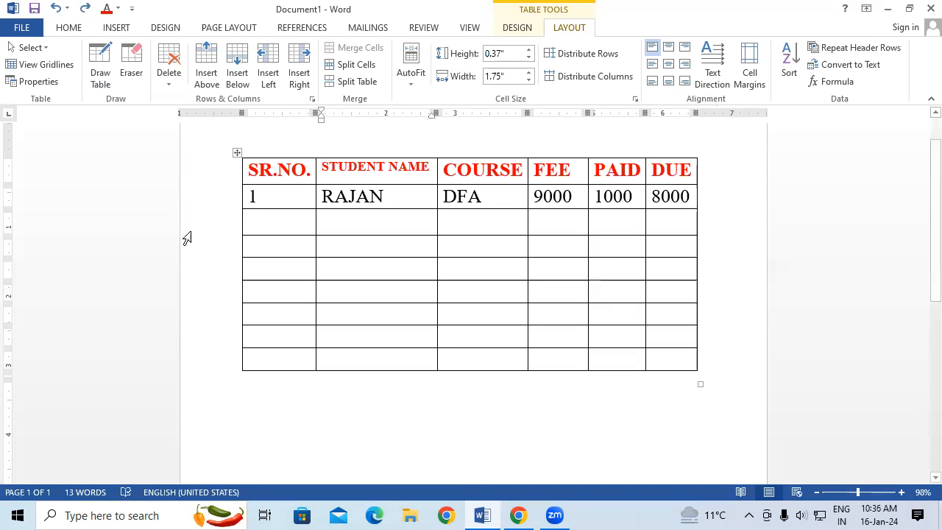
Delete the header row and the first student's row from the table, and undo both deletions.
click(172, 79)
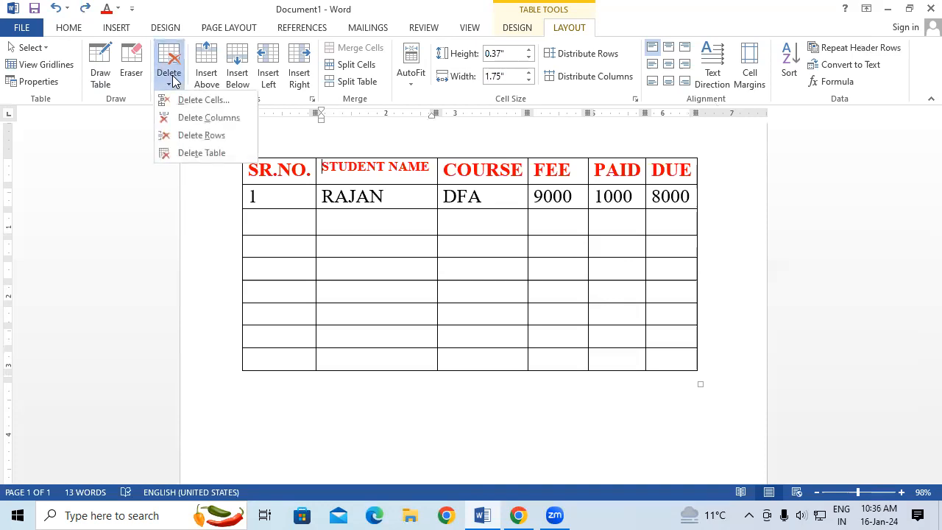
click(350, 258)
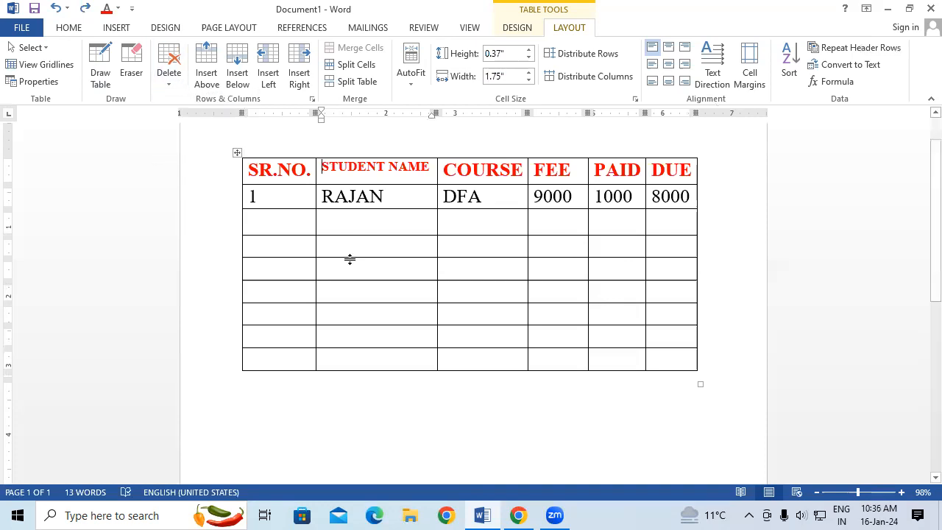
click(248, 166)
drag(248, 166, 689, 183)
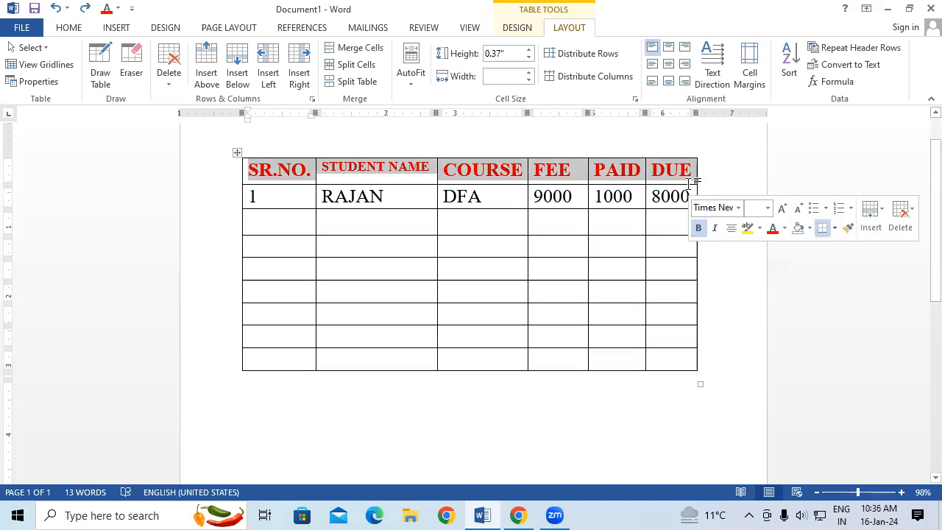
click(610, 293)
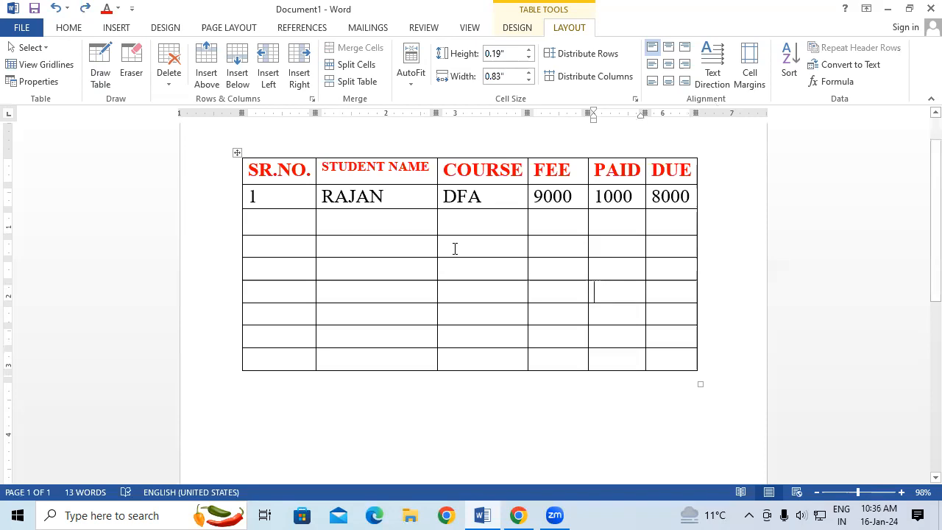
click(248, 171)
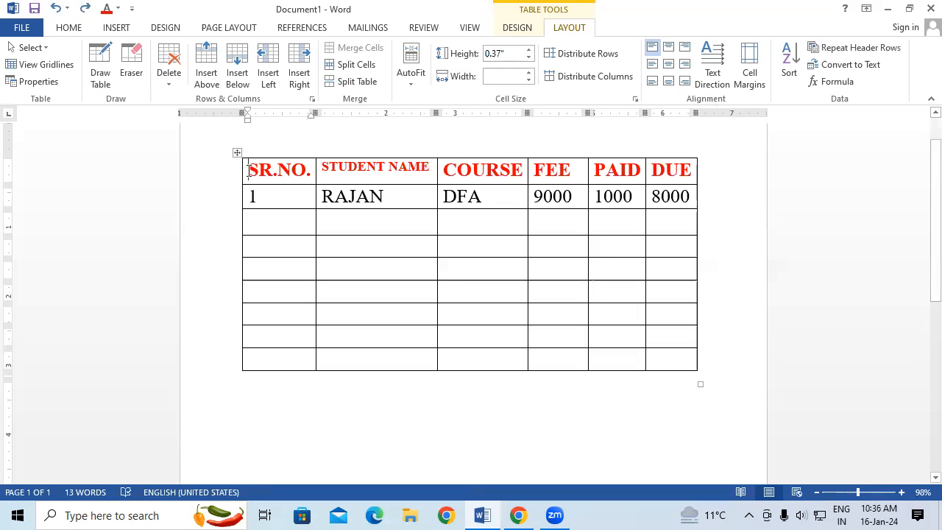
click(170, 77)
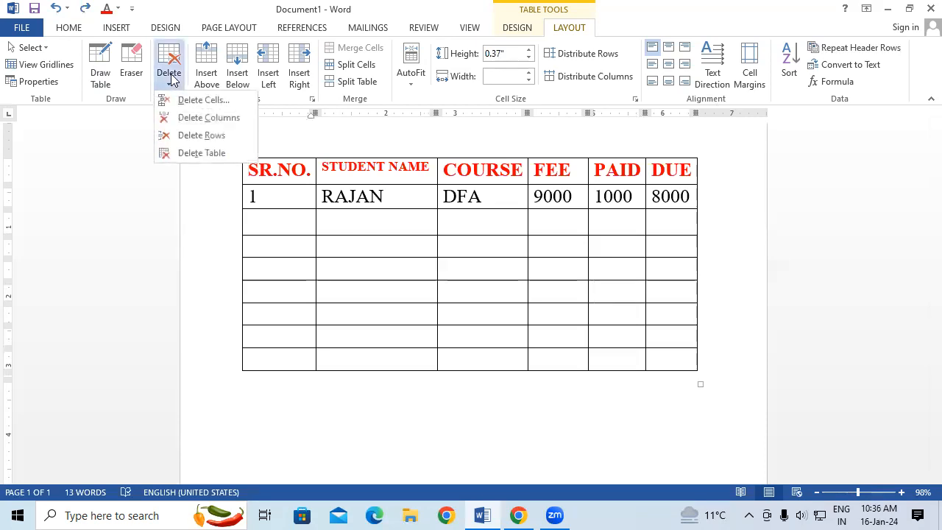
click(220, 137)
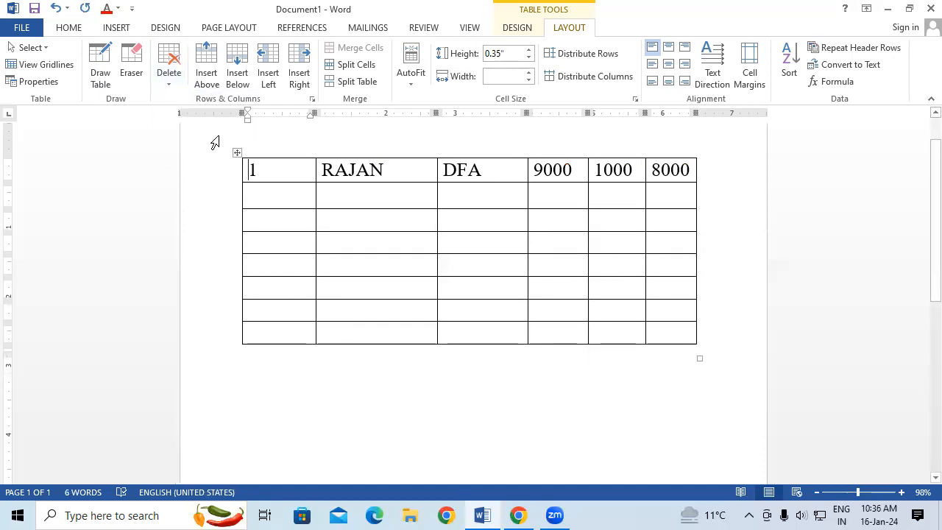
click(168, 74)
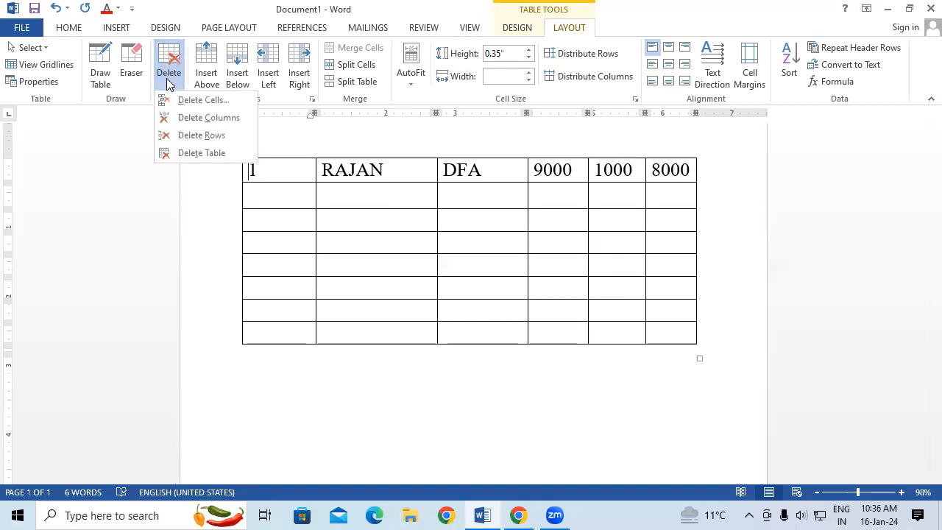
click(200, 134)
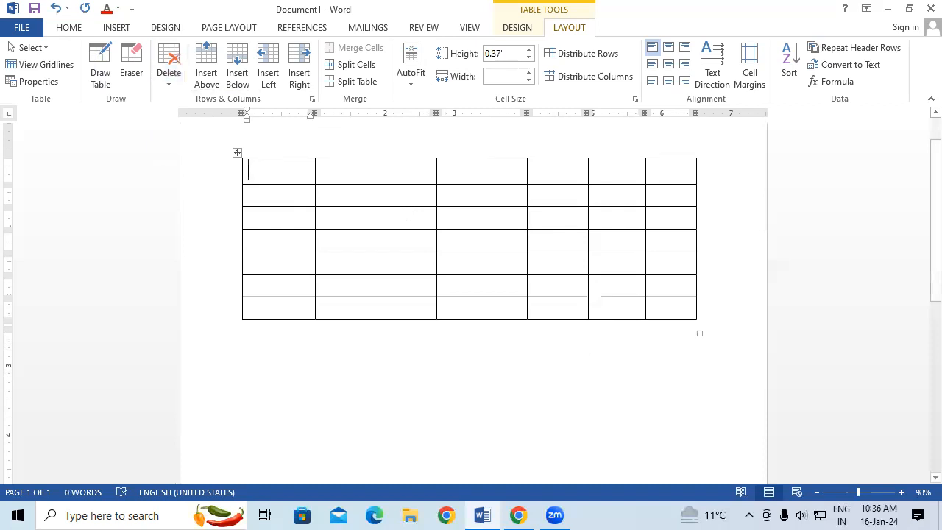
key(ctrl+z)
key(ctrl+z)
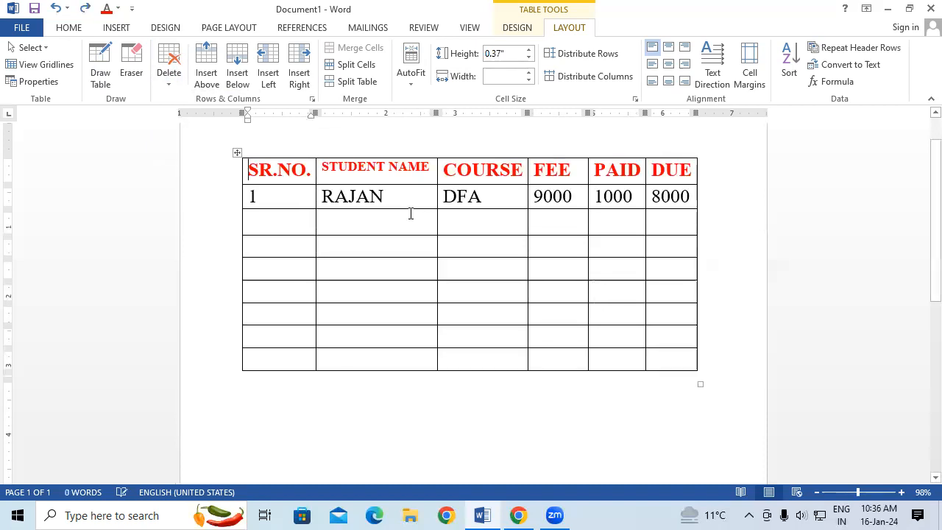
Delete the whole table from the document, and undo the deletion.
click(374, 223)
click(169, 72)
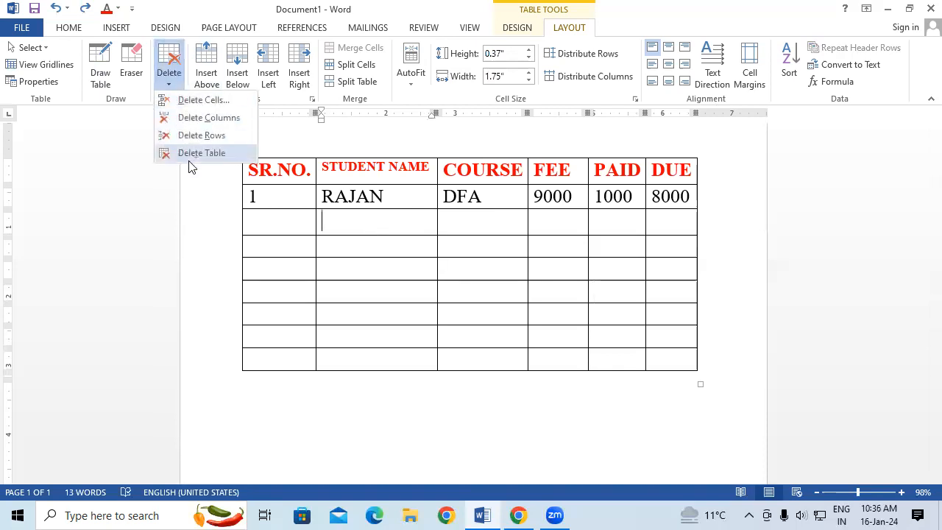
click(196, 154)
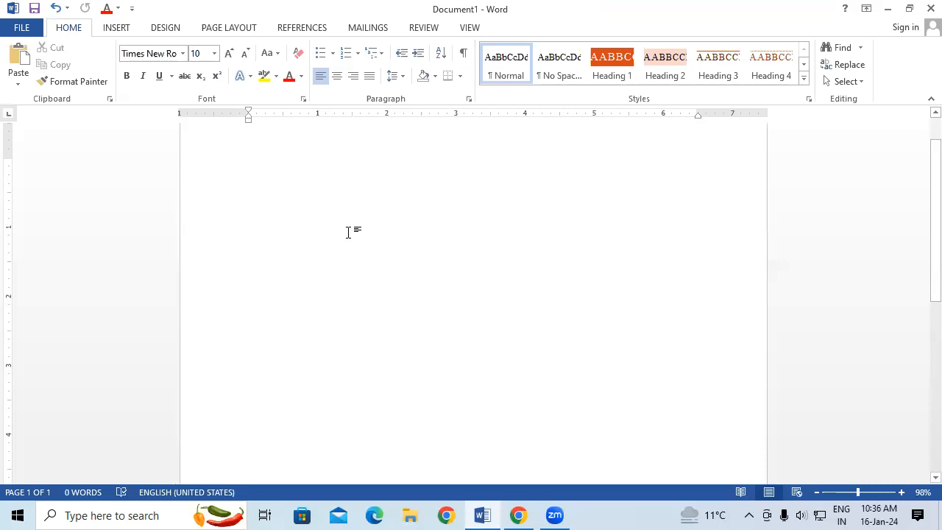
key(ctrl+z)
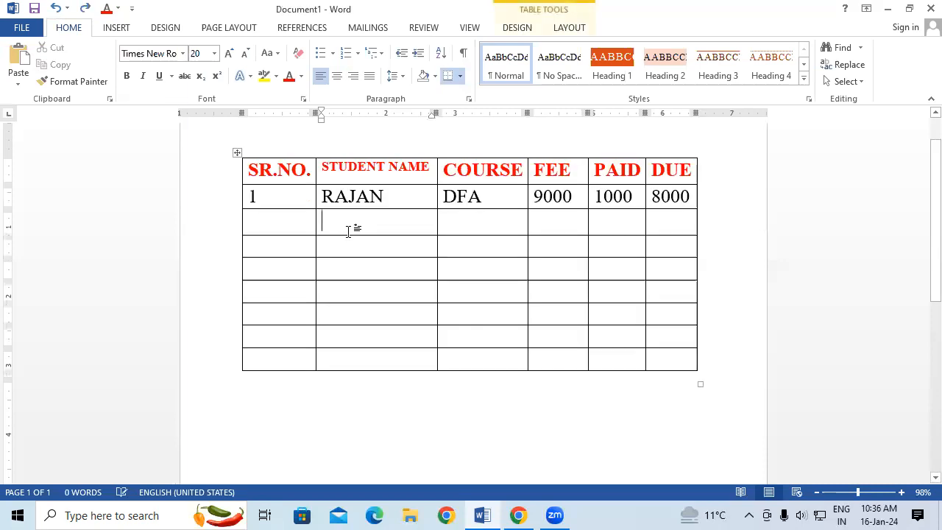
Reduce the font size of the header row and first student row, and narrow the SR.NO. column to fit its heading.
click(587, 27)
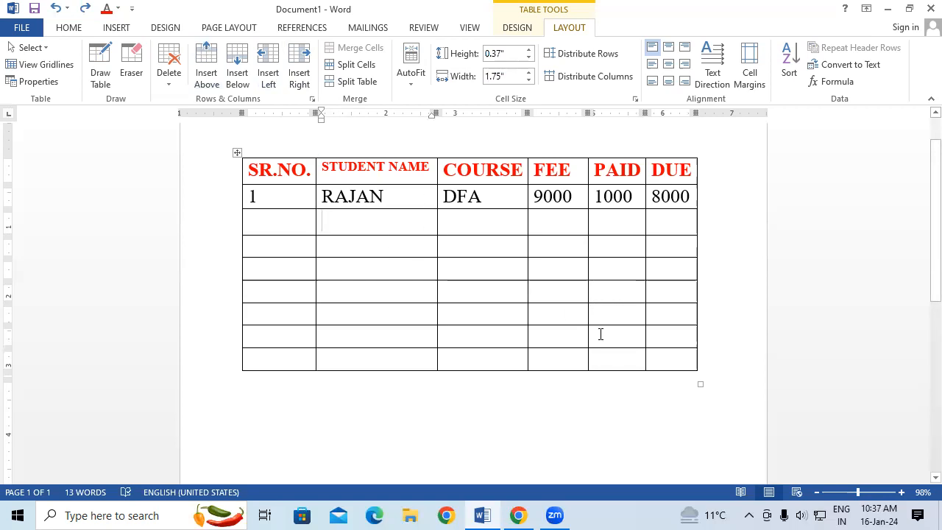
drag(253, 168, 657, 198)
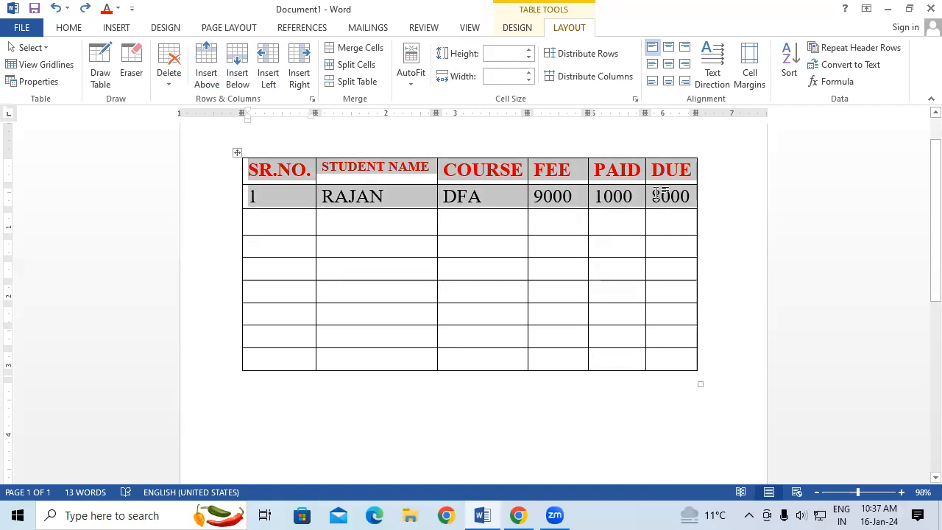
key(ctrl+shift+comma)
key(ctrl+shift+comma)
key(ctrl+shift+comma)
key(ctrl+shift+comma)
key(ctrl+shift+comma)
key(ctrl+shift+comma)
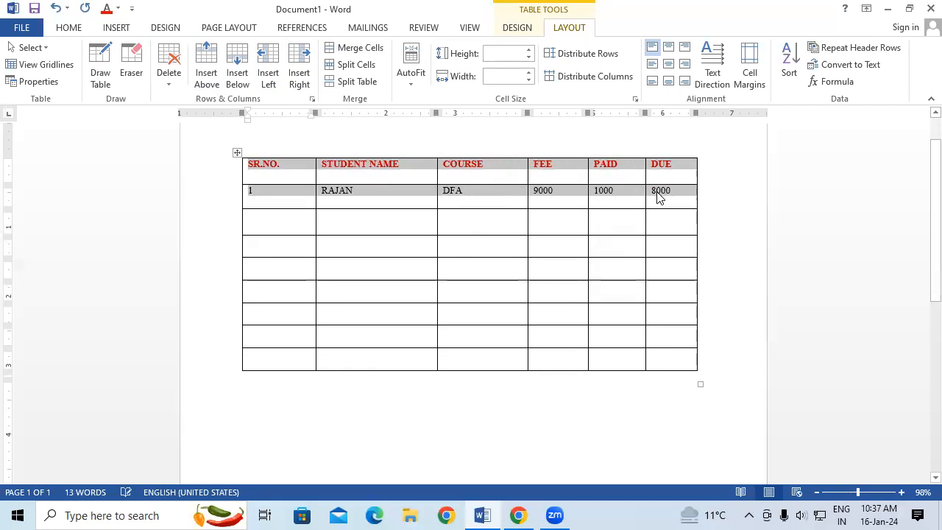
click(493, 221)
drag(314, 201, 284, 200)
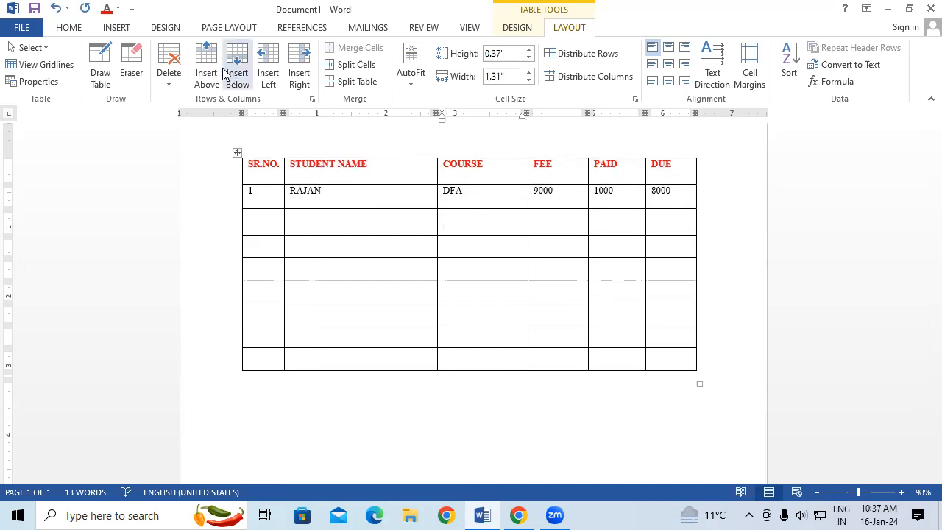
scroll(439, 296, up, 1)
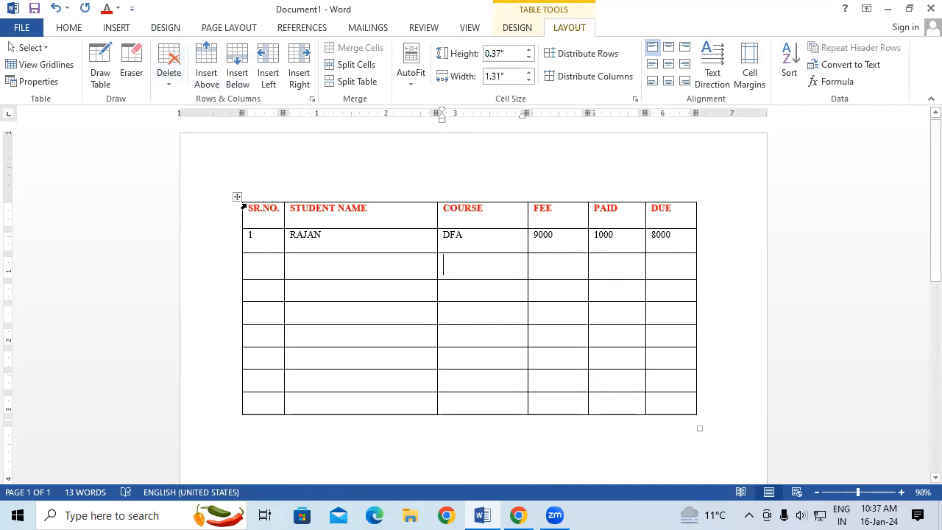
Undo the SR.NO. column narrowing and the font size reduction in the header row and first student row.
key(ctrl+z)
key(ctrl+z)
key(ctrl+z)
key(ctrl+z)
key(ctrl+z)
key(ctrl+z)
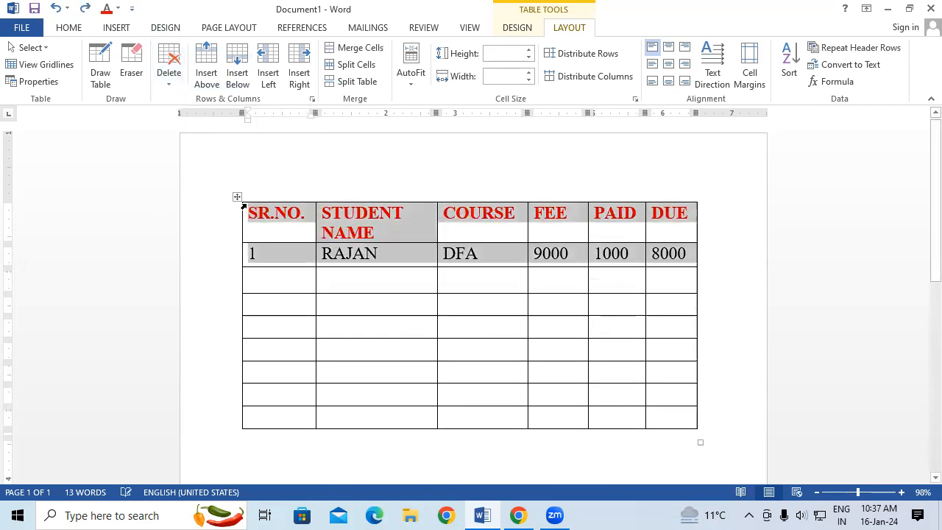
click(336, 319)
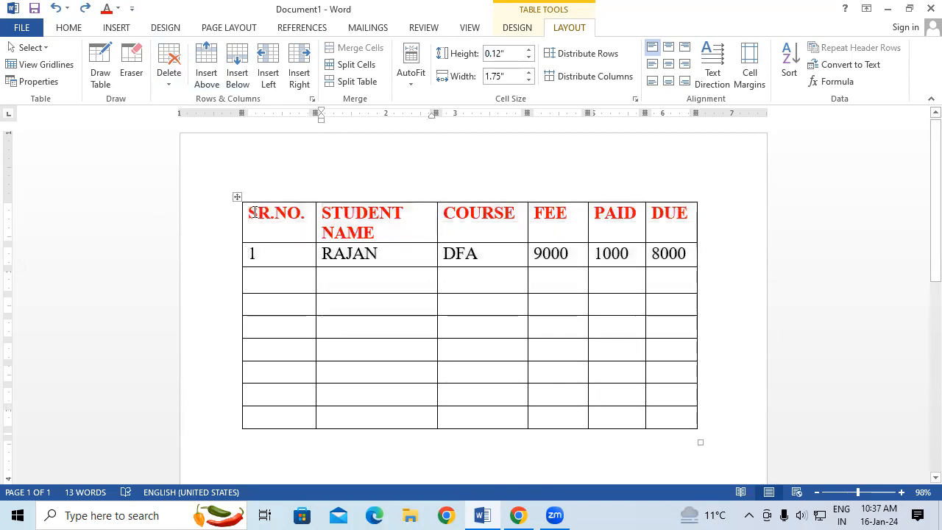
Insert six empty rows above the header row, and undo the insertions.
click(251, 212)
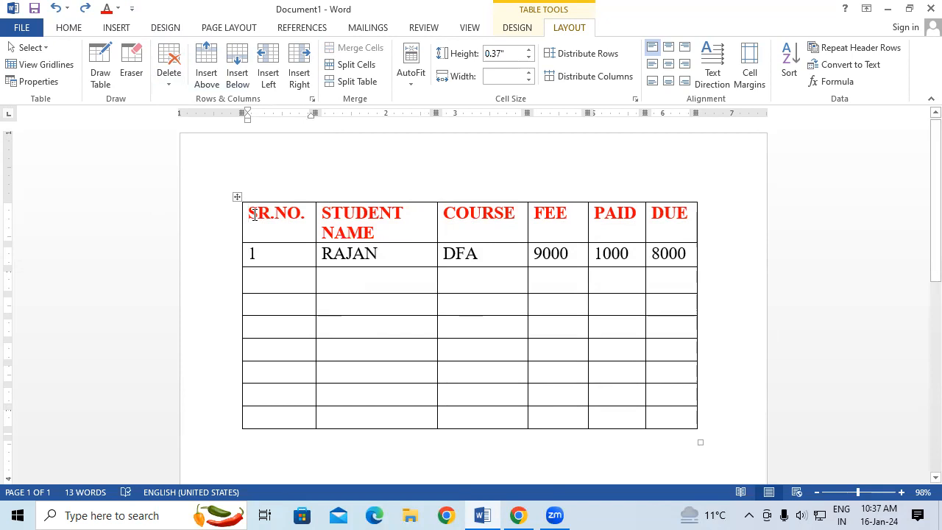
click(208, 77)
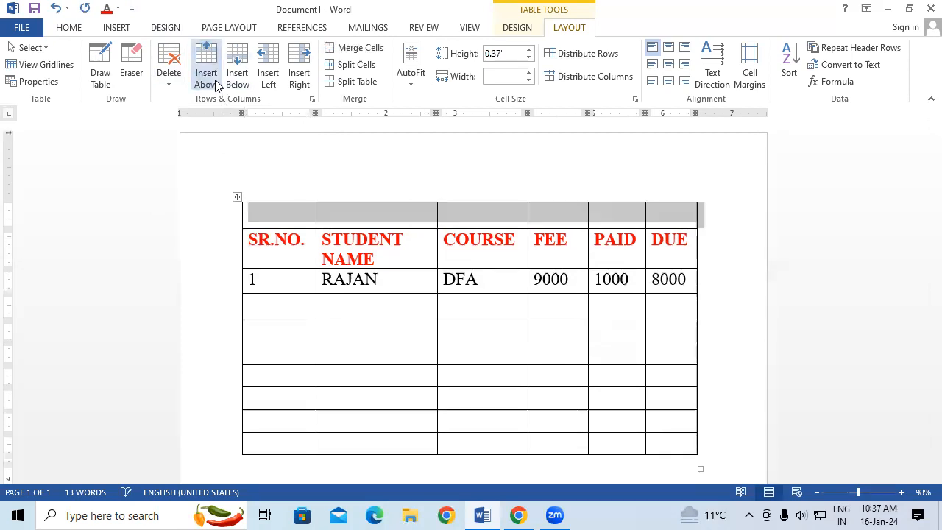
click(215, 85)
click(214, 85)
click(215, 86)
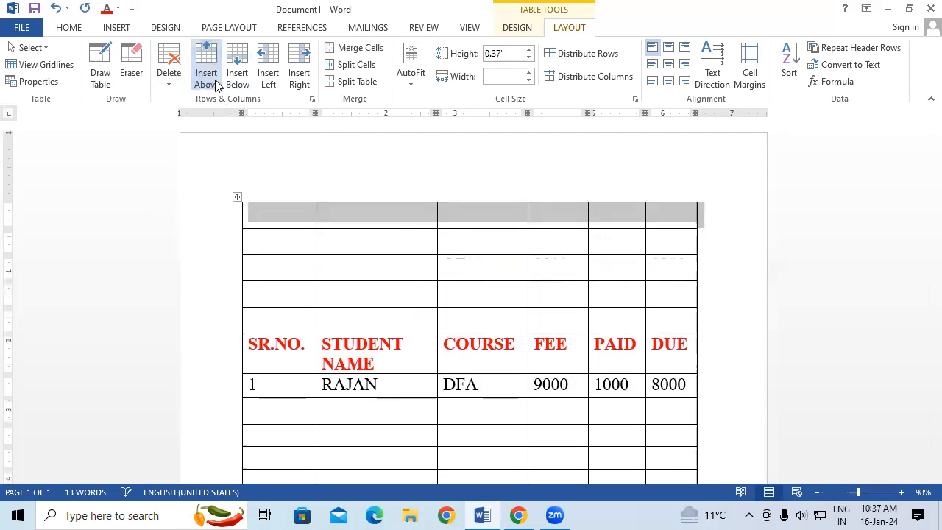
click(214, 86)
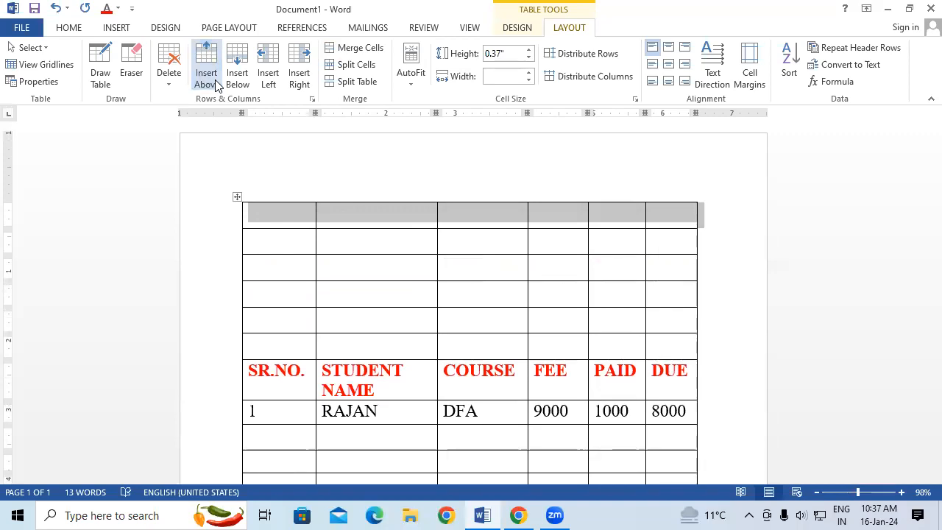
key(ctrl+z)
key(ctrl+z)
key(ctrl+z)
key(ctrl+z)
key(ctrl+z)
key(ctrl+z)
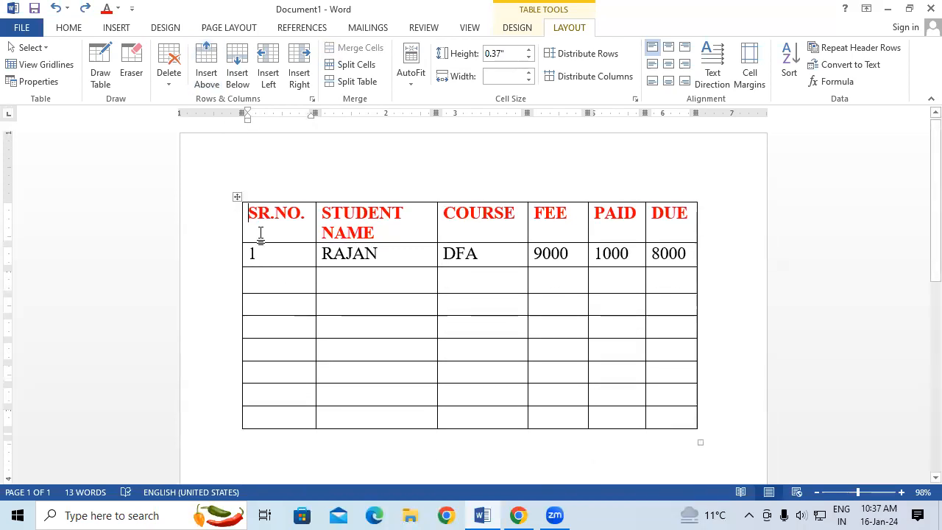
Insert three empty rows above the first student's row, and undo the insertions.
click(250, 252)
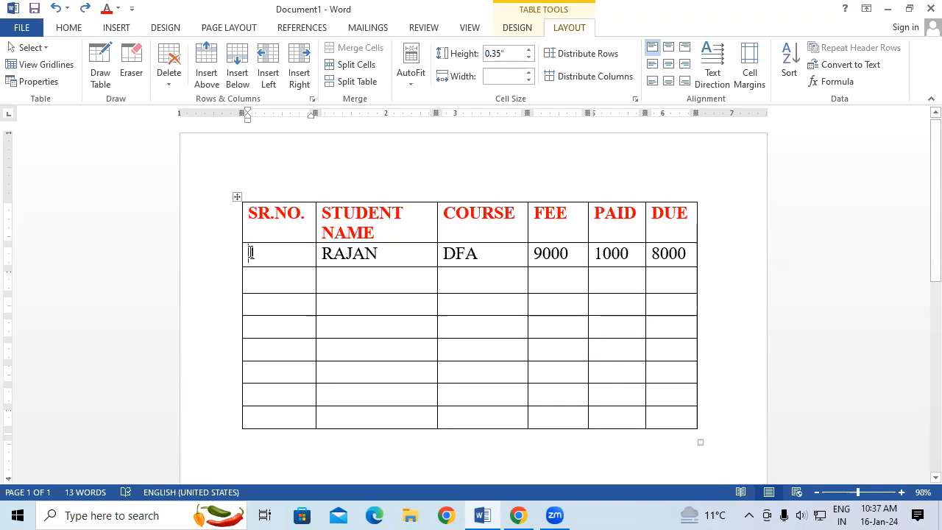
click(209, 74)
click(210, 74)
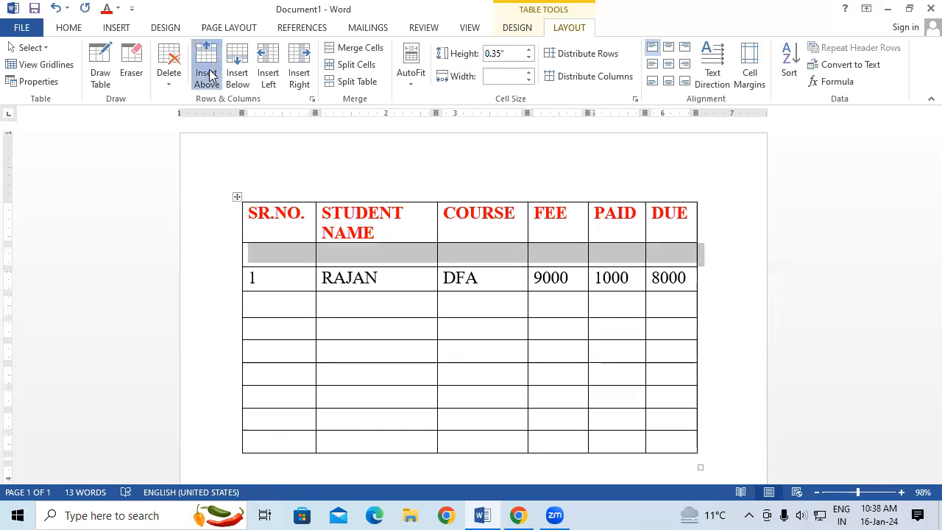
click(210, 73)
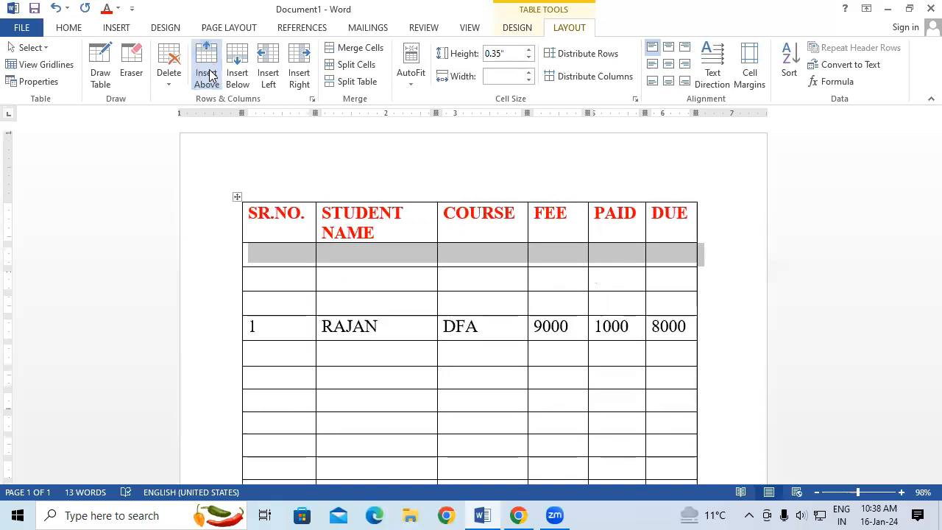
key(ctrl+z)
key(ctrl+z)
key(ctrl+z)
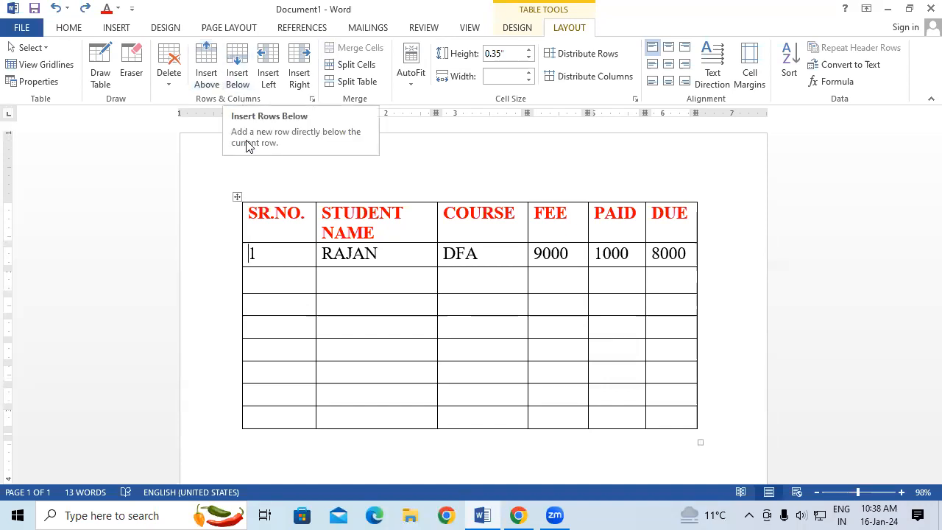
Insert an empty row directly below the header row, and undo the insertion.
click(251, 211)
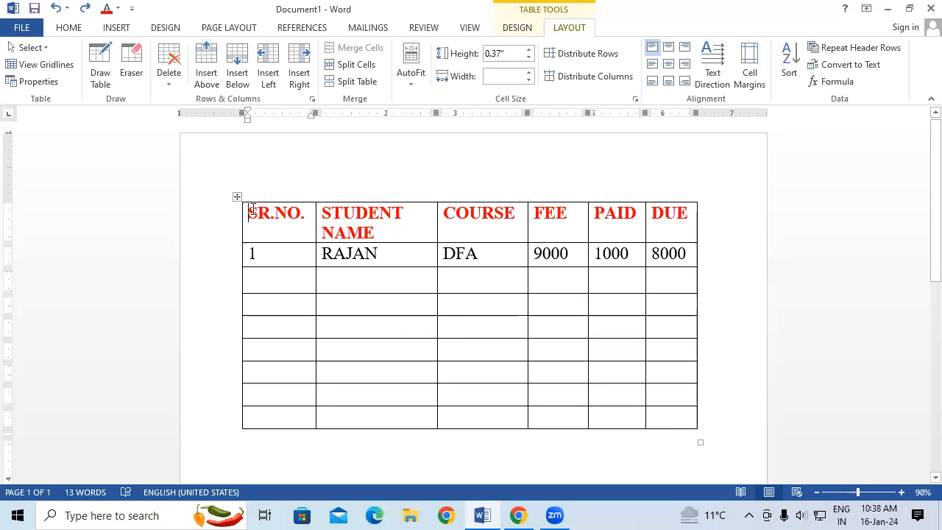
click(238, 79)
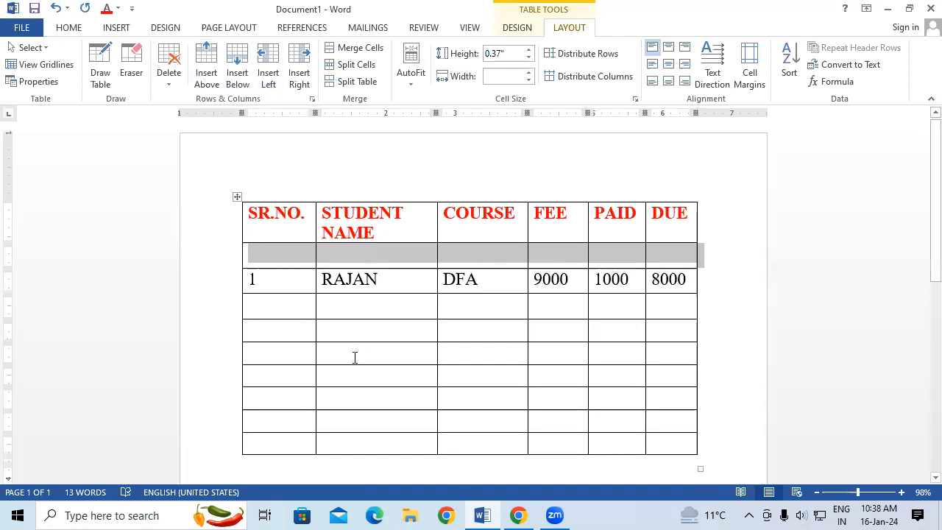
key(ctrl+z)
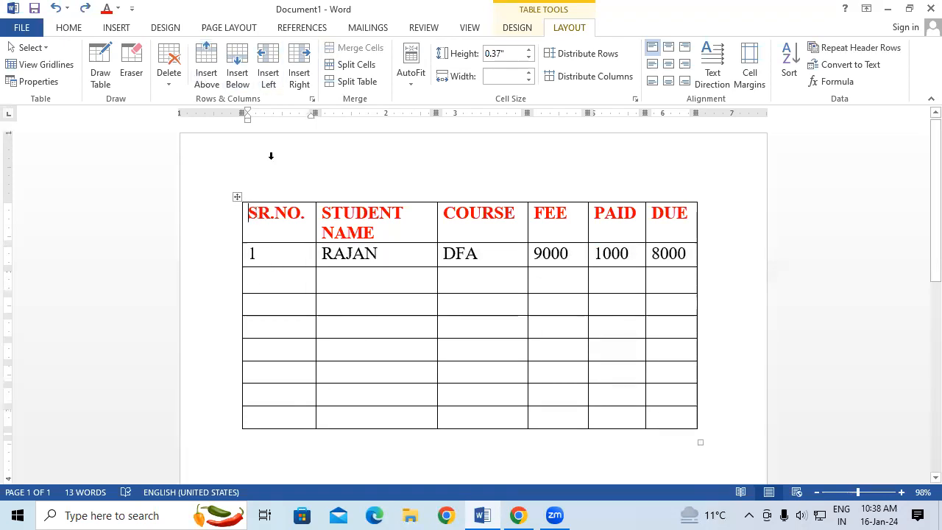
Insert two empty rows above the header row, and remove both of them again.
click(207, 76)
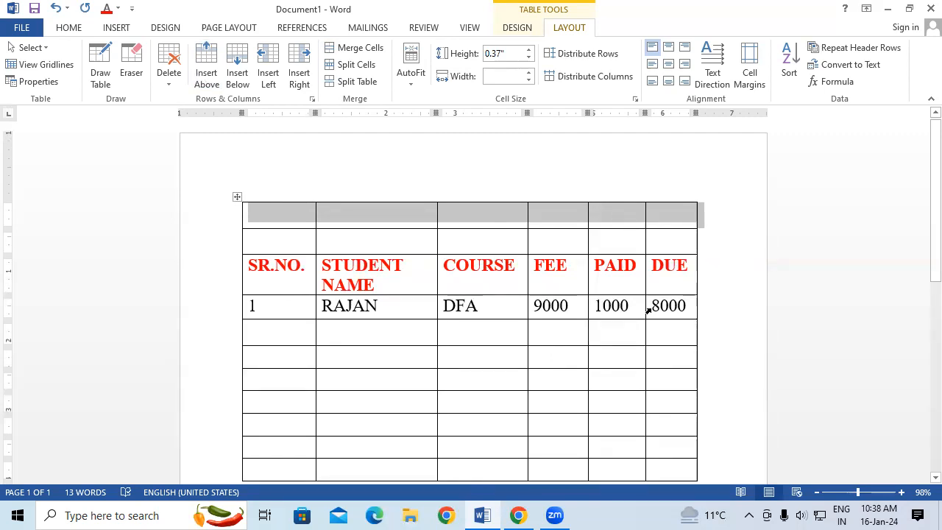
key(BackSpace)
key(BackSpace)
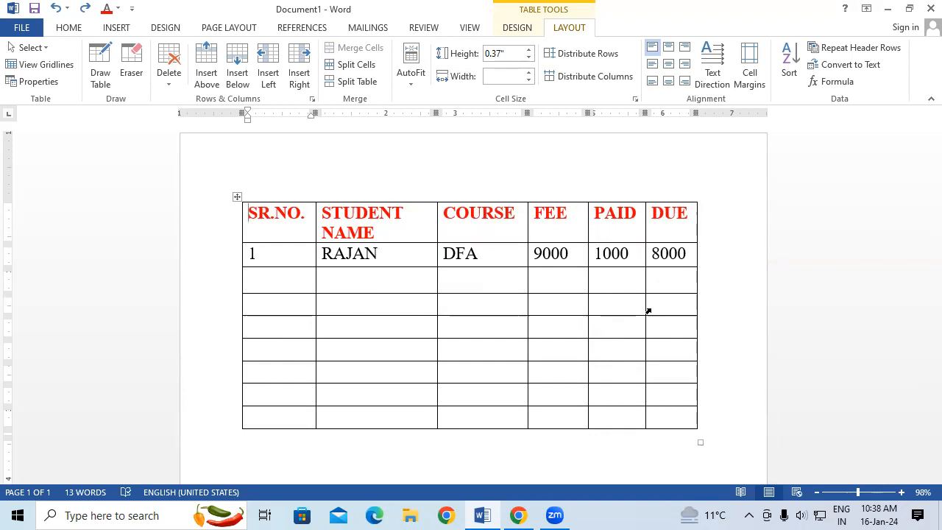
Insert an empty column to the left of the SR.NO. column, and undo the insertion.
click(312, 214)
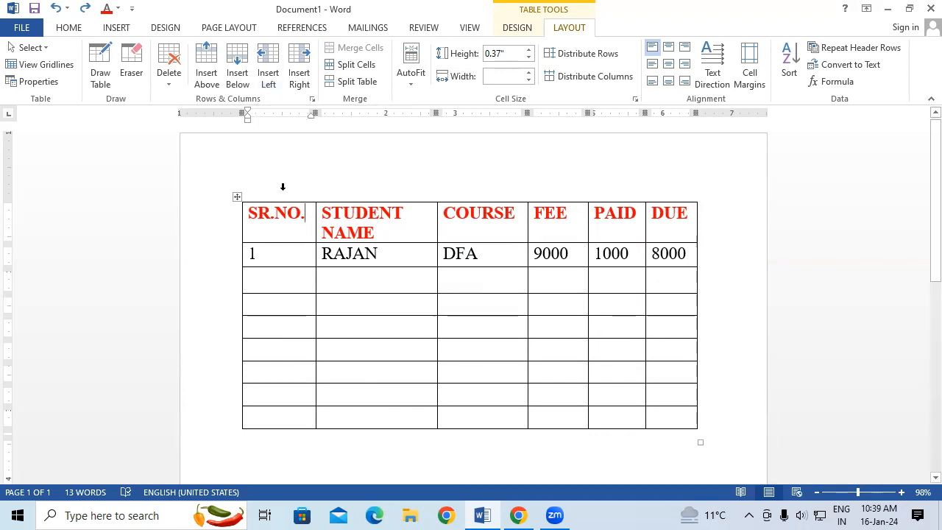
click(268, 70)
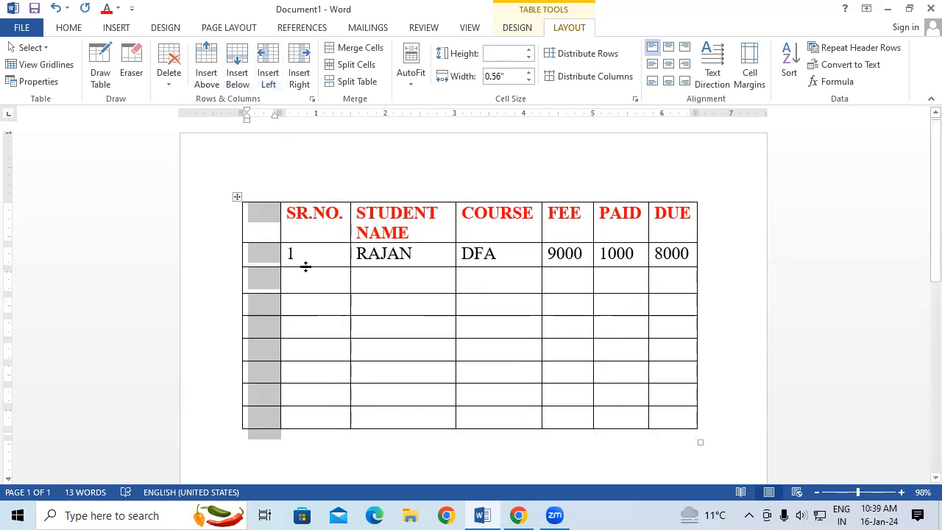
key(ctrl+z)
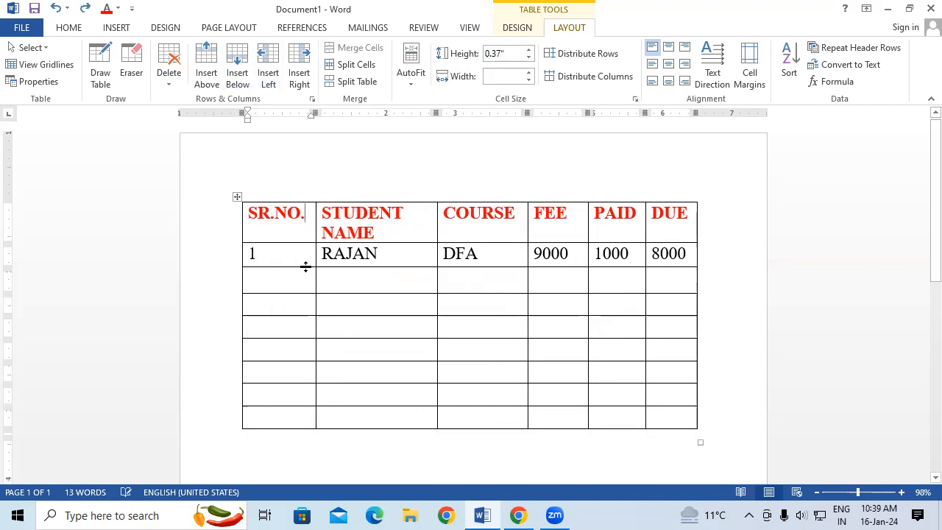
Insert an empty column to the left of the STUDENT NAME column, and undo the insertion.
click(324, 212)
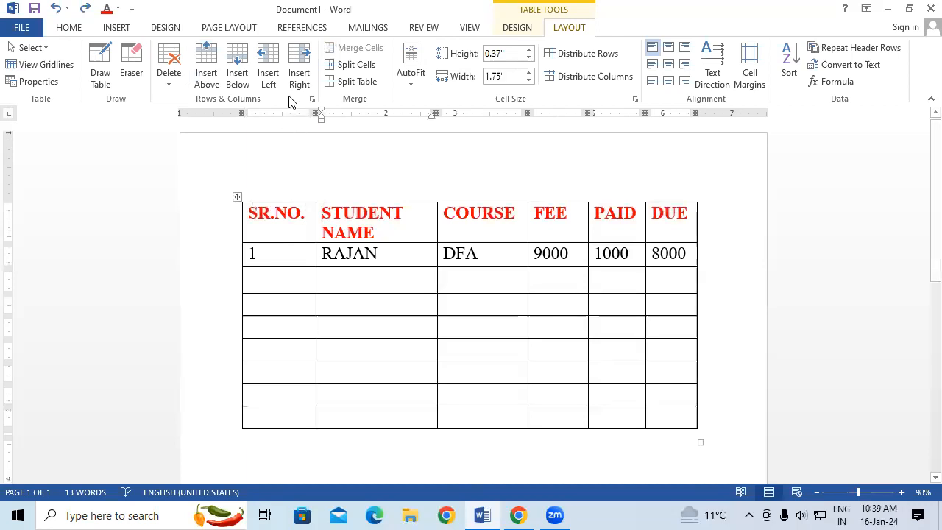
click(271, 73)
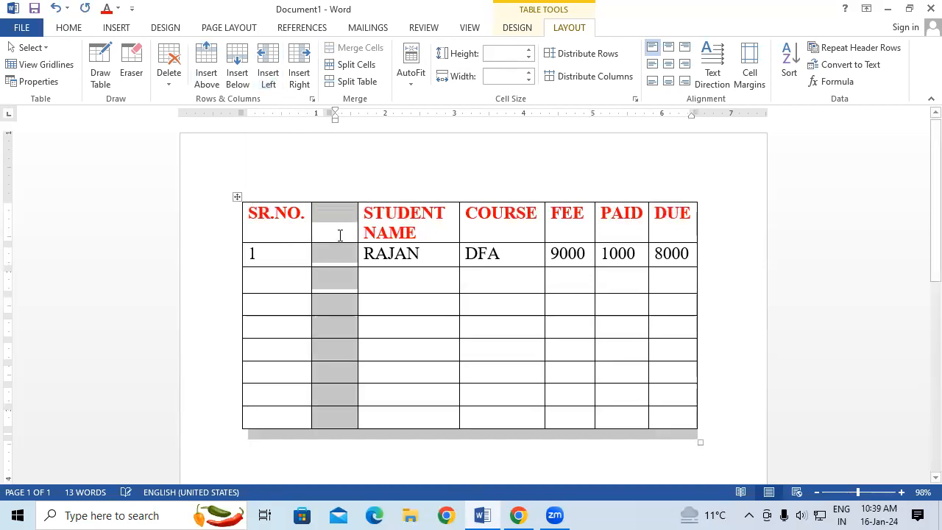
click(372, 306)
click(333, 225)
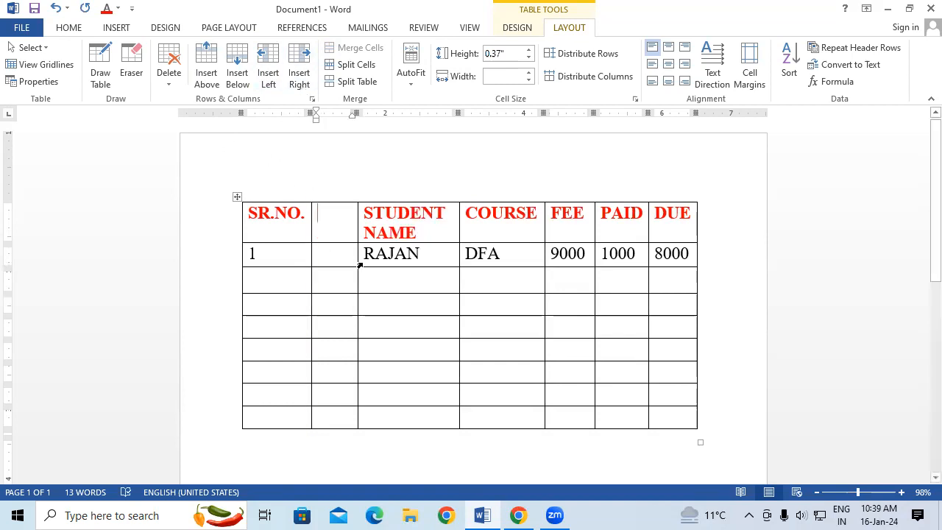
key(ctrl+z)
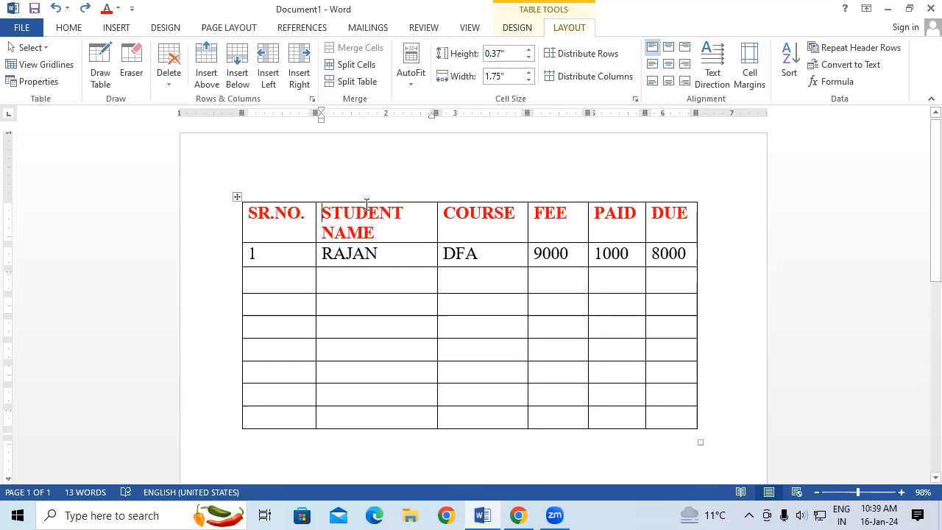
Insert three empty columns between the SR.NO. and STUDENT NAME columns.
click(308, 215)
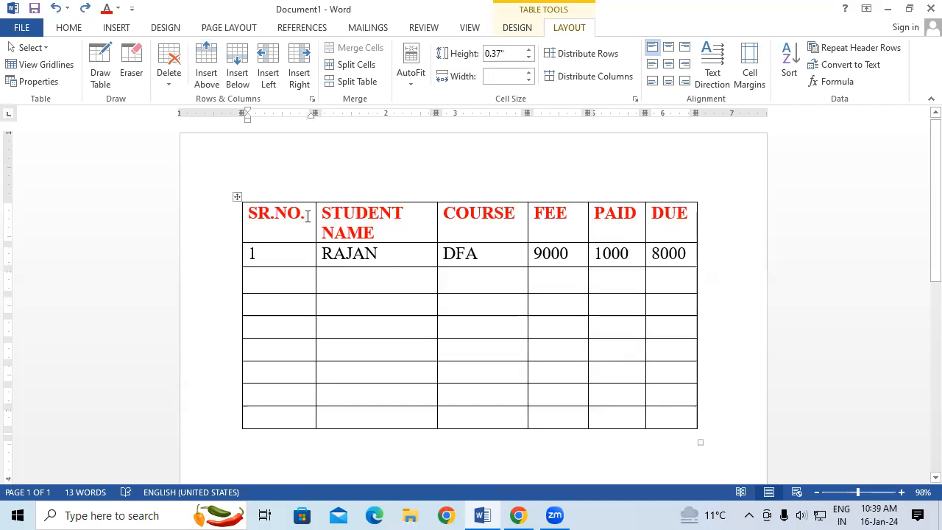
click(300, 80)
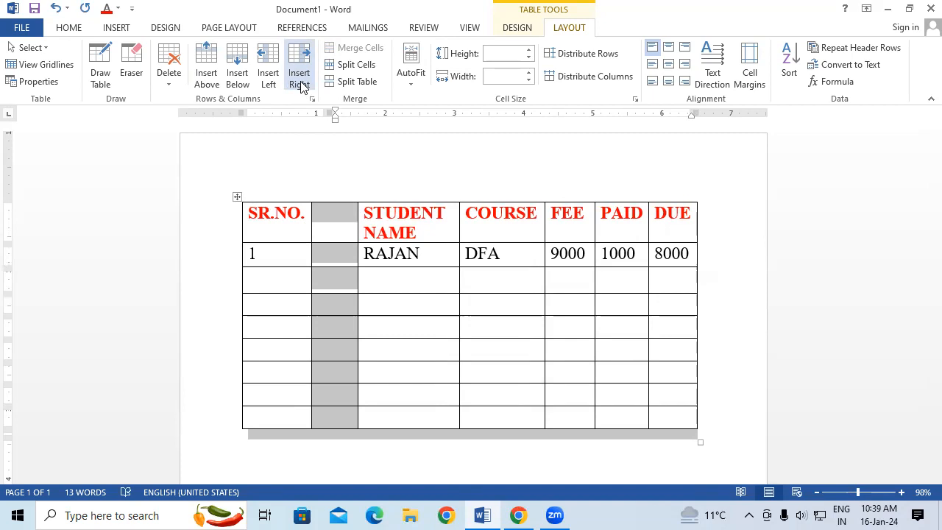
click(250, 214)
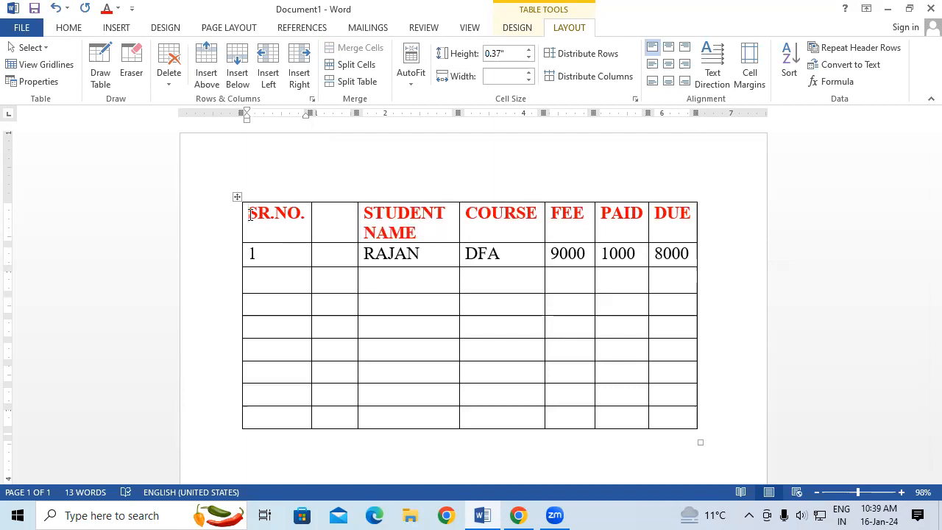
click(300, 80)
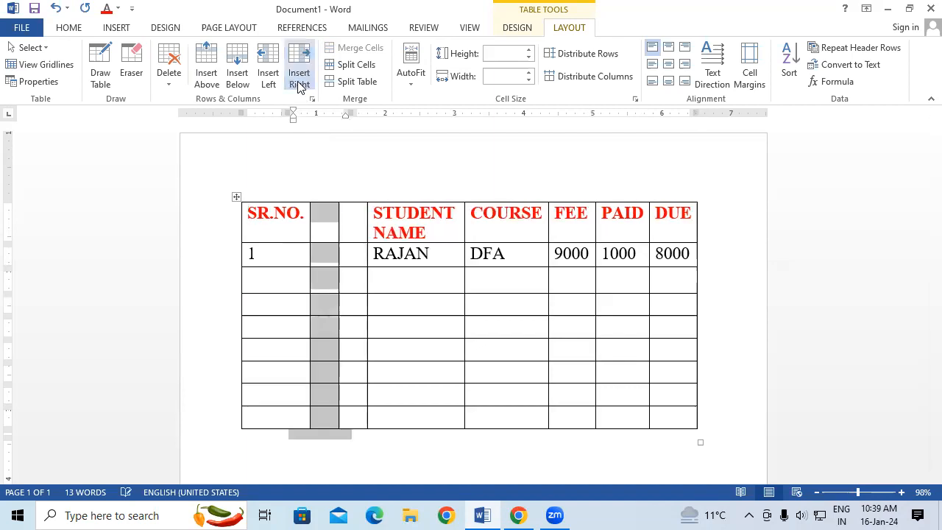
click(268, 74)
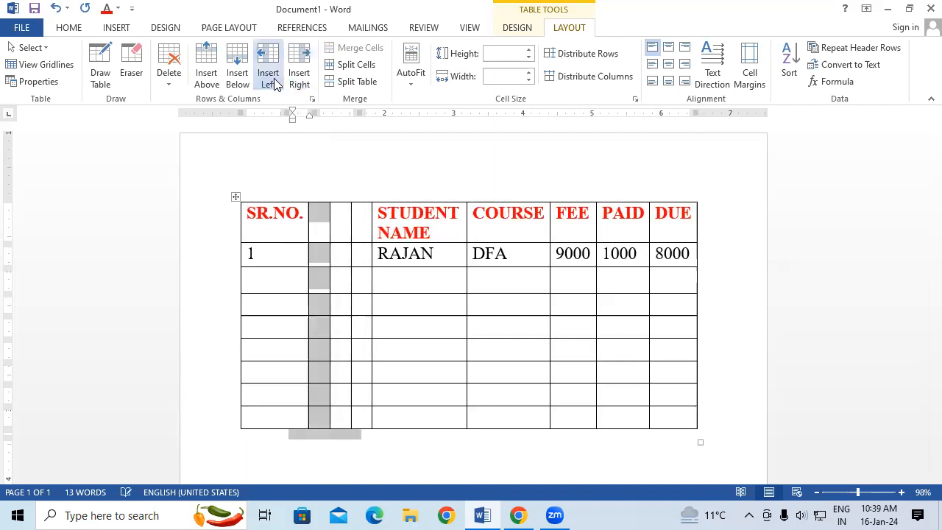
Insert seven empty columns to the left of the SR.NO. column, and undo these insertions.
click(256, 210)
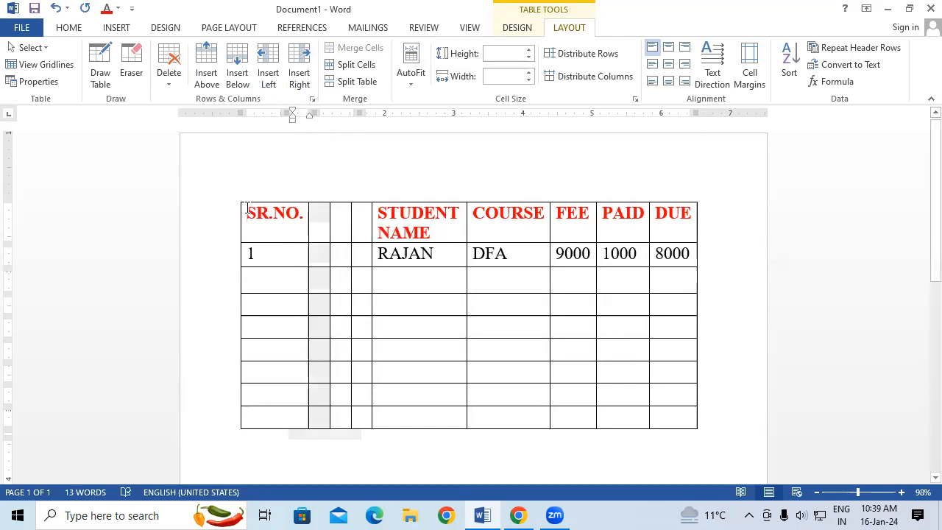
click(268, 82)
click(267, 83)
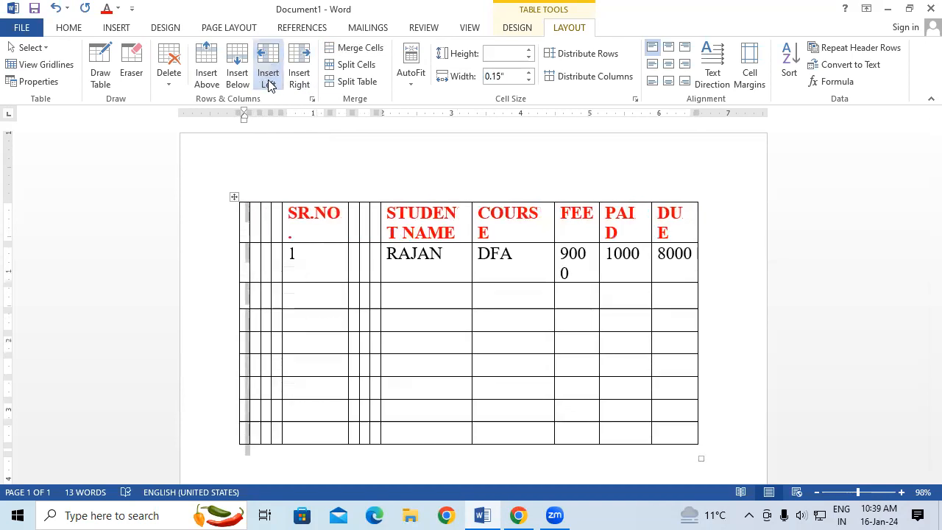
click(301, 79)
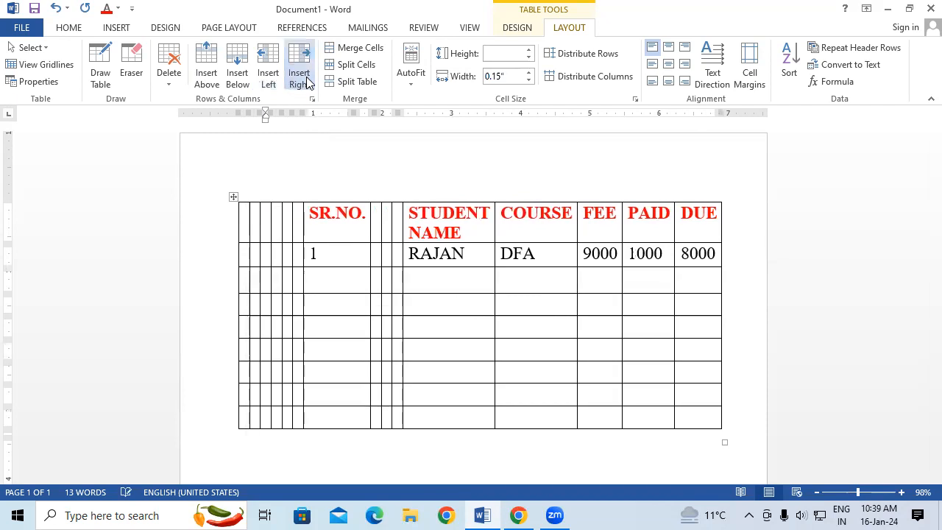
click(268, 82)
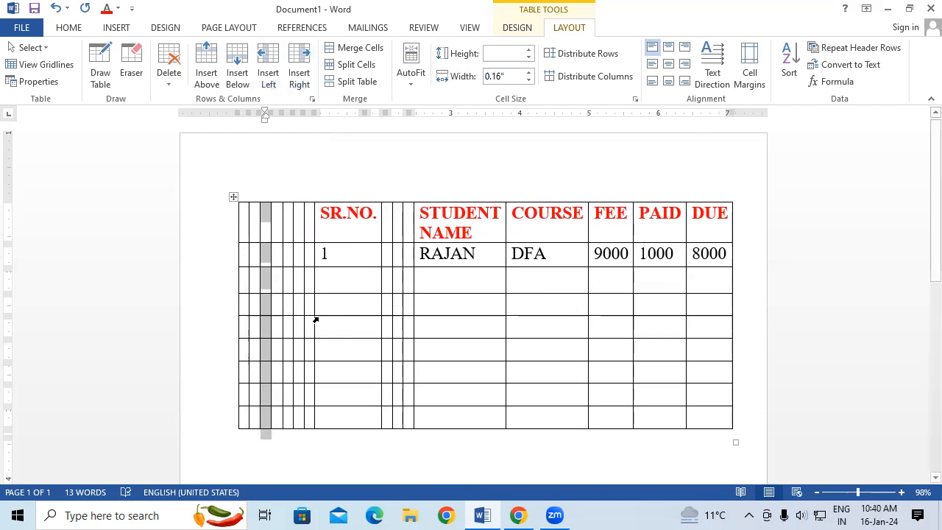
key(ctrl+z)
key(ctrl+z)
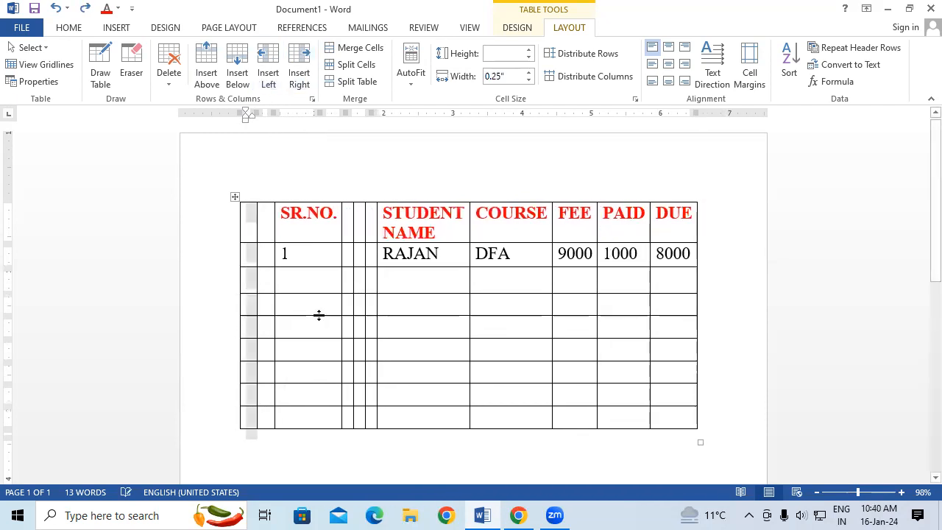
key(ctrl+z)
Insert one more empty column directly to the right of the SR.NO. column and one to its left.
click(302, 213)
text(.)
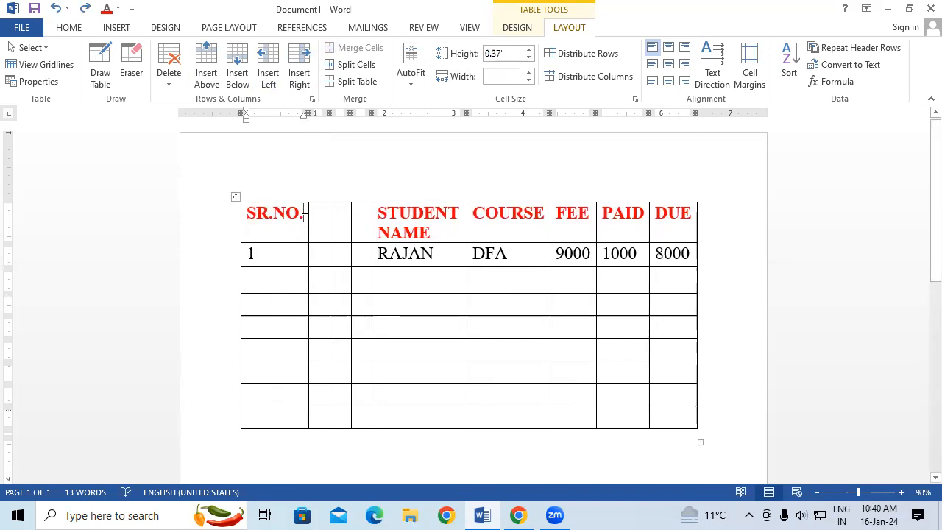
click(299, 74)
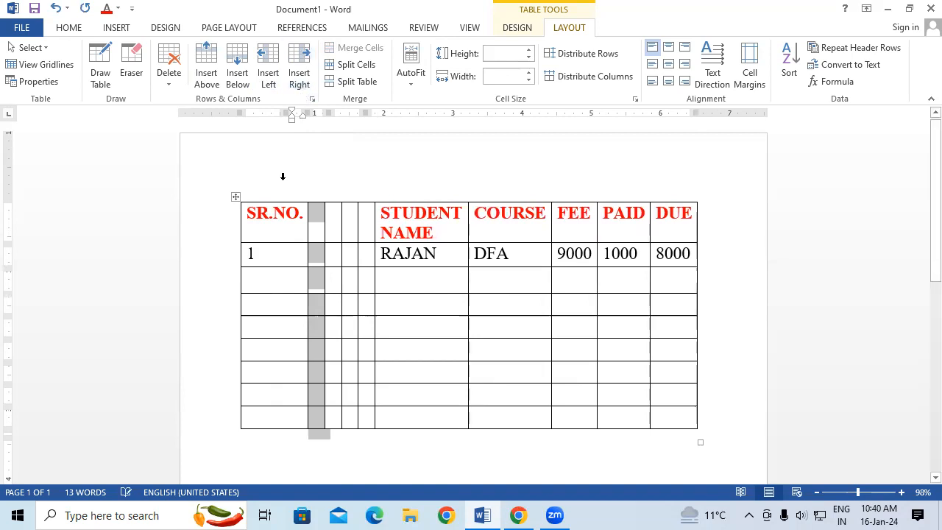
click(247, 213)
click(268, 78)
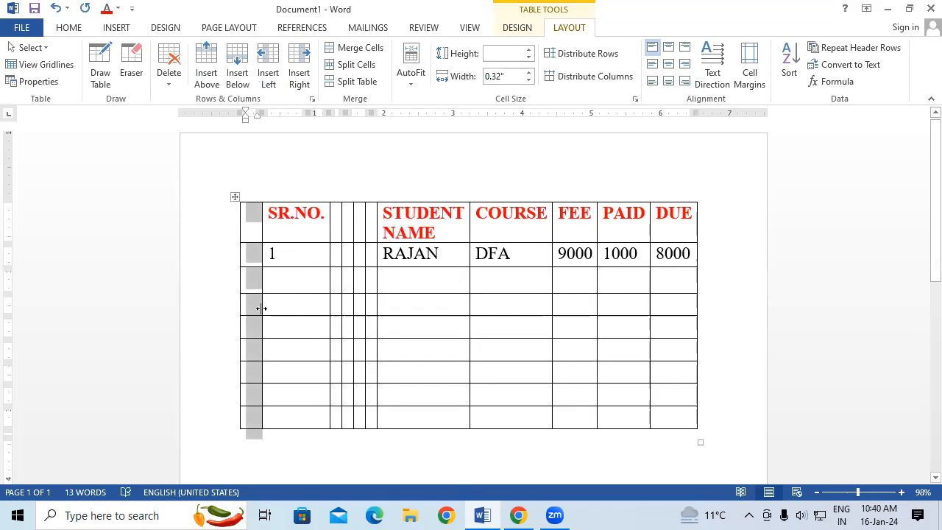
Undo the column insertions around the SR.NO. column, restoring the six-column table.
key(ctrl+z)
key(ctrl+z)
key(ctrl+z)
key(ctrl+z)
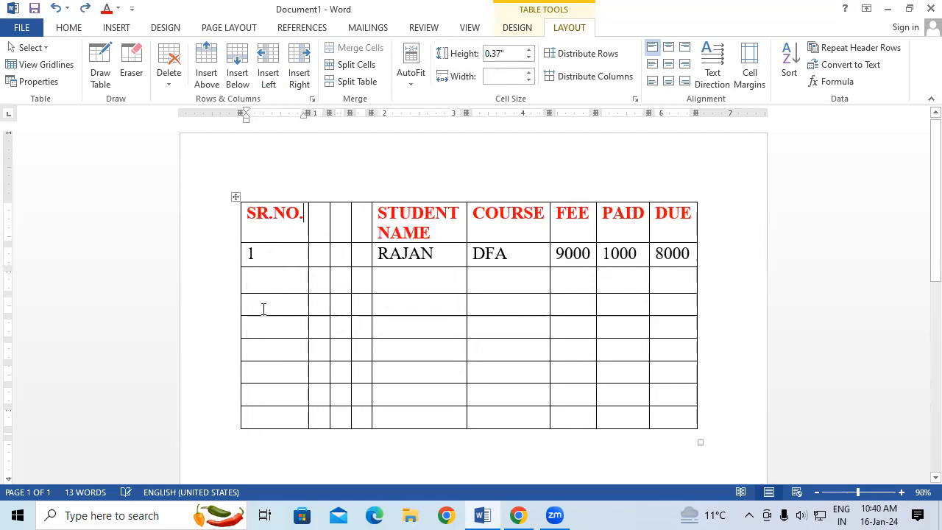
key(ctrl+z)
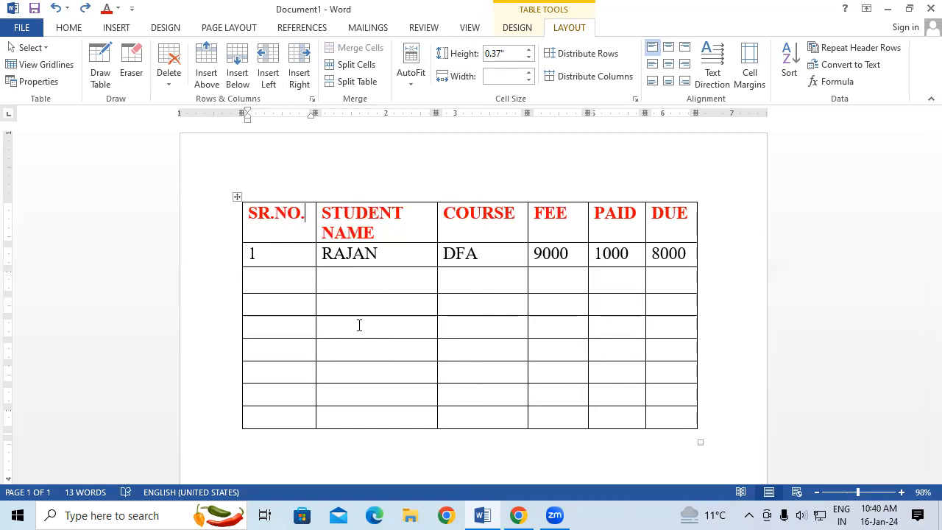
Insert five empty rows above the header row that starts with SR.NO.
click(251, 214)
click(205, 73)
click(205, 73)
click(205, 73)
click(206, 73)
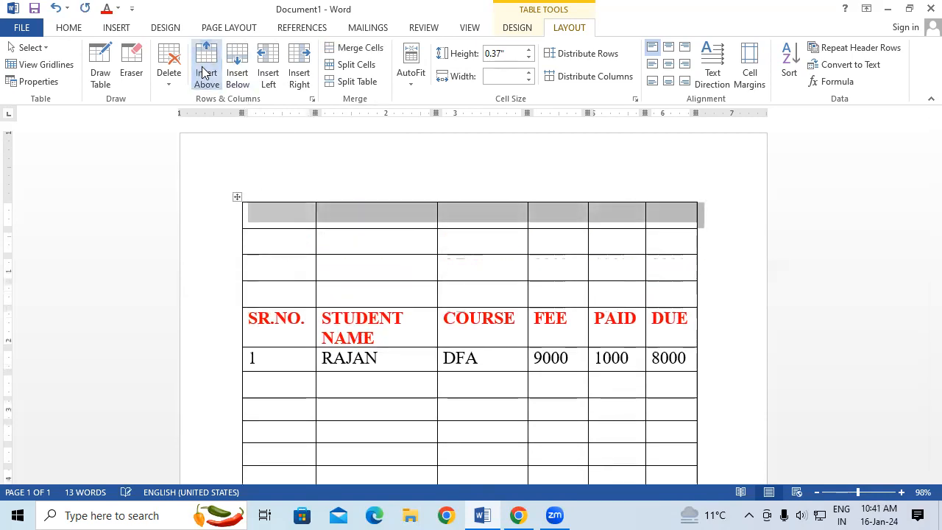
click(206, 73)
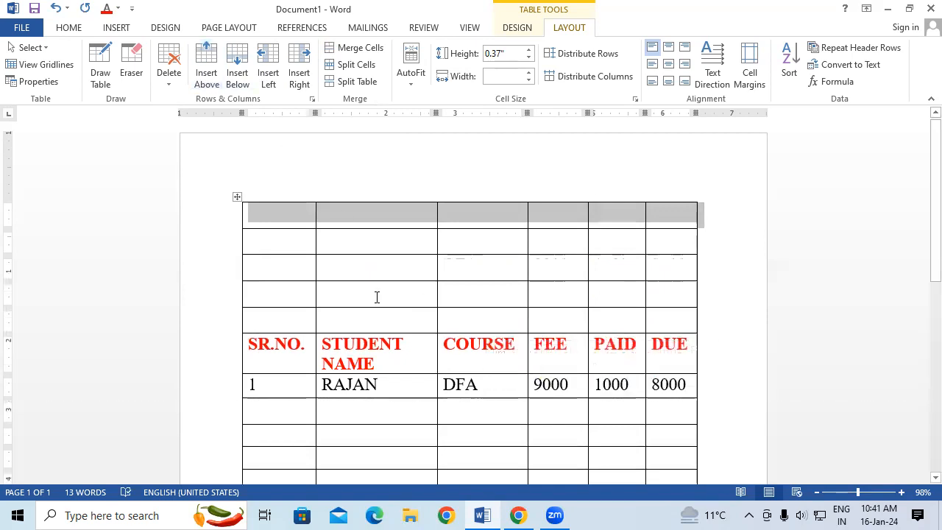
Merge the cells in the second to fourth rows, from the STUDENT NAME column through the PAID column, into one cell.
drag(356, 244, 630, 284)
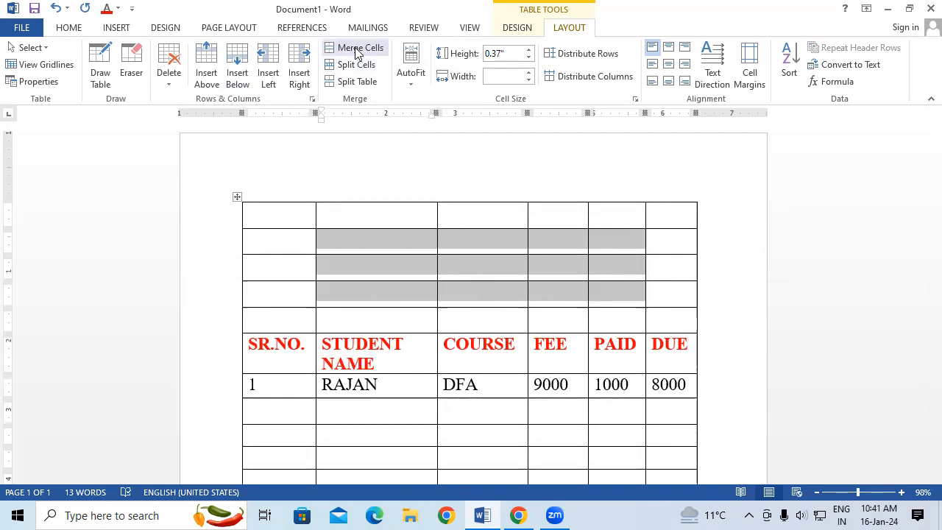
click(490, 292)
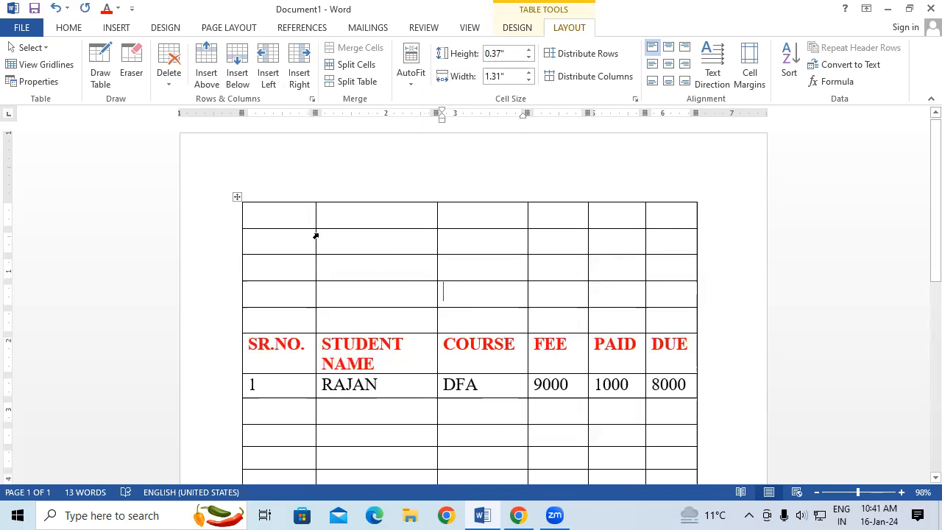
drag(332, 240, 597, 296)
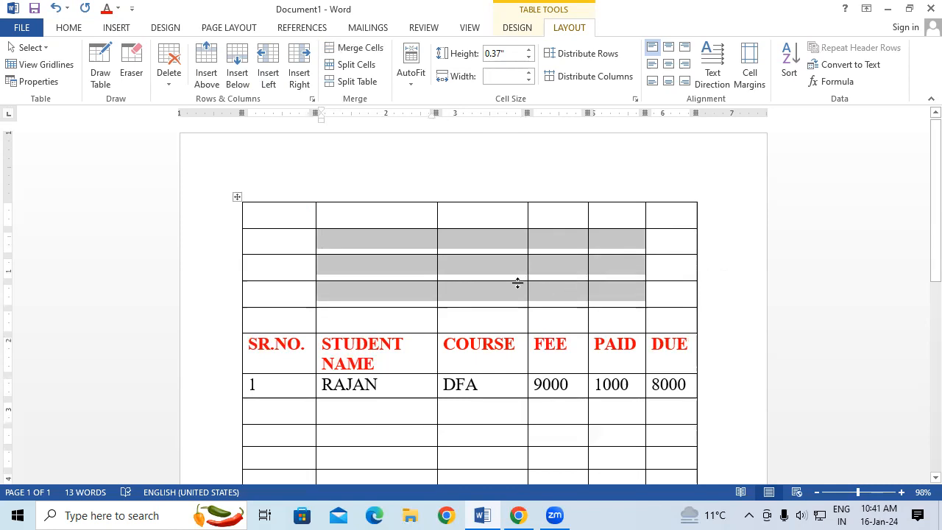
click(356, 48)
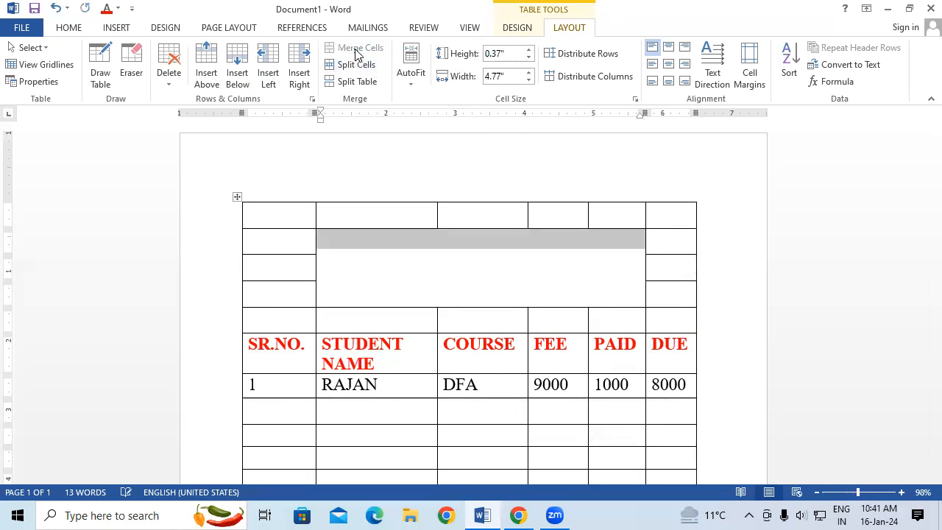
Enter the title STUDENT DATABASE in the merged cell.
click(414, 252)
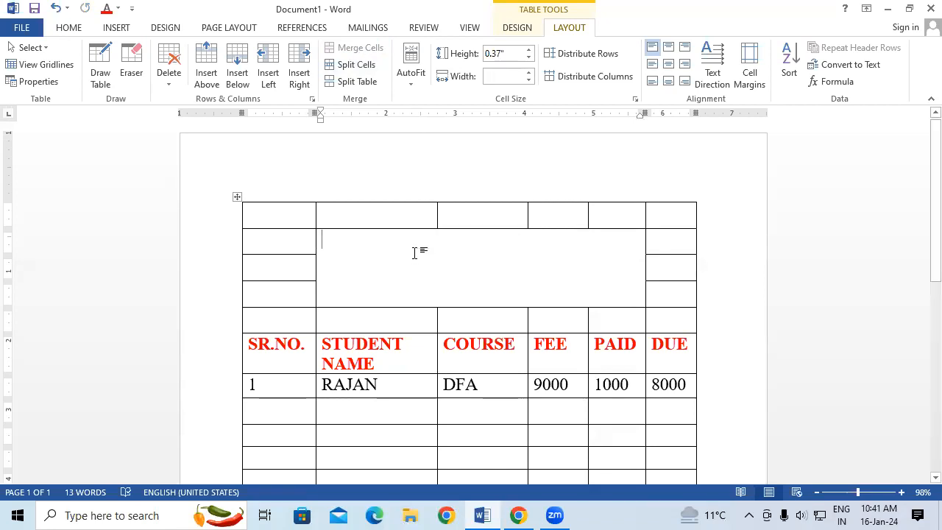
text(STU)
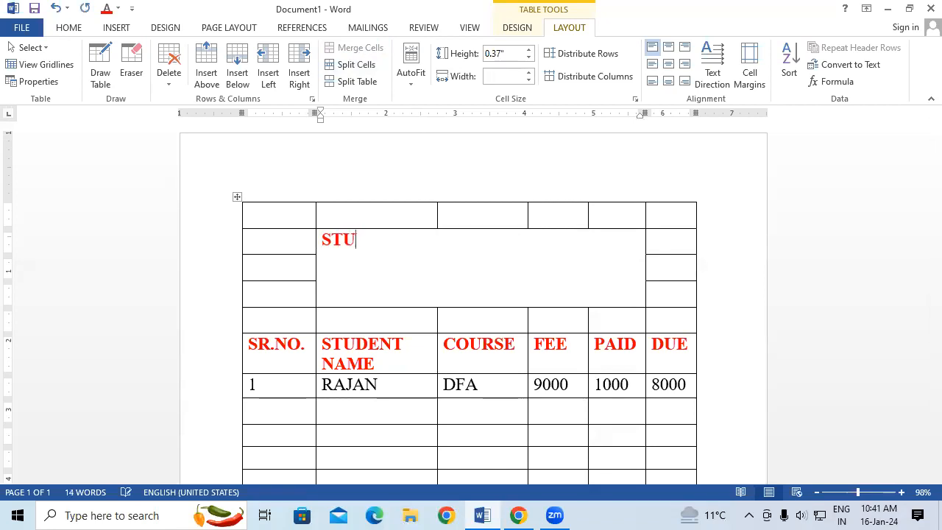
text(DENT DA)
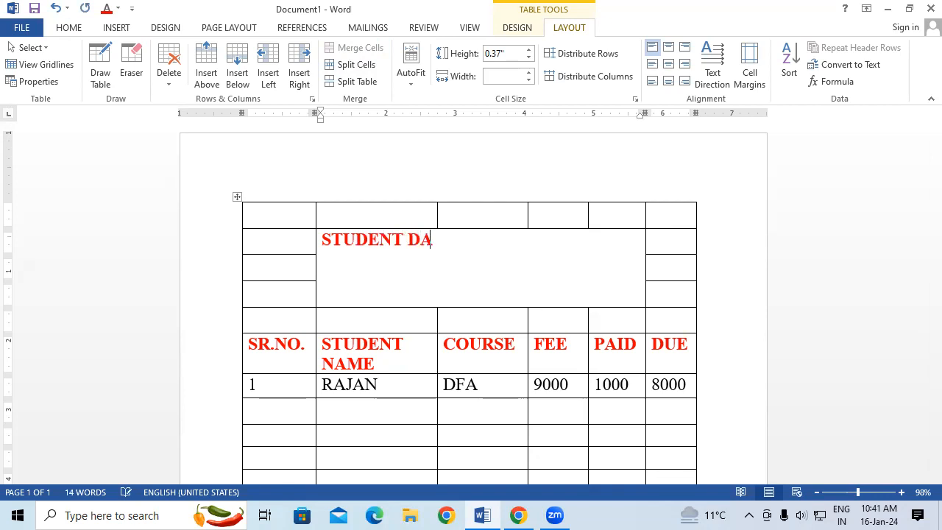
text(TABASE)
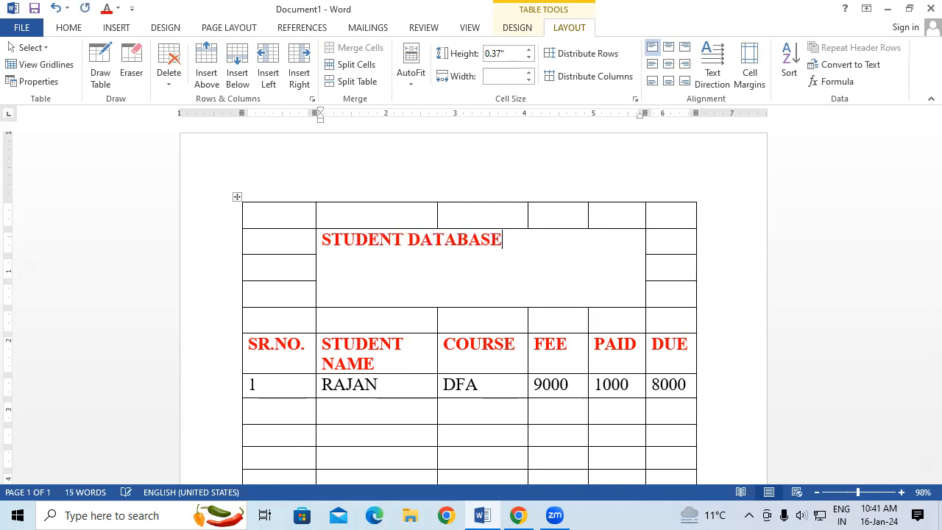
Enlarge the font of the STUDENT DATABASE title by several size increments.
drag(322, 239, 481, 265)
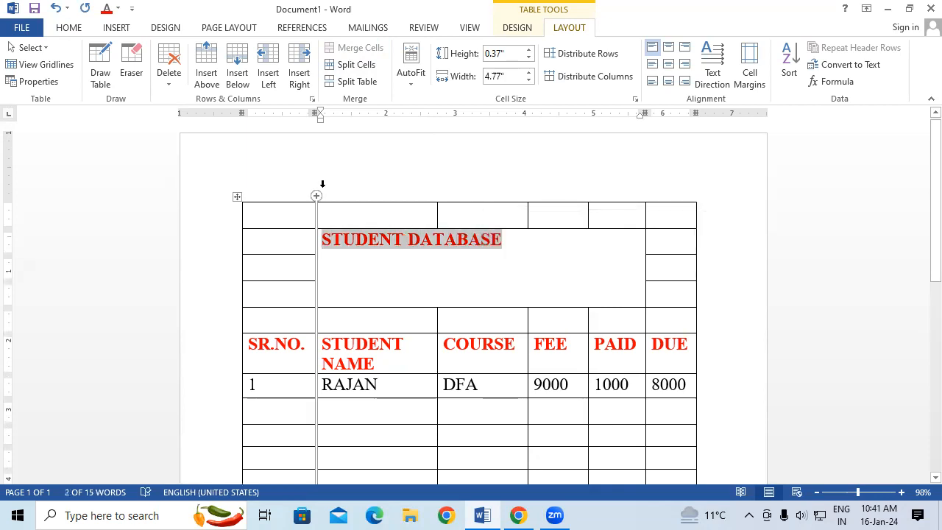
key(ctrl+shift+period)
key(ctrl+shift+period)
key(ctrl+shift+period)
key(ctrl+shift+period)
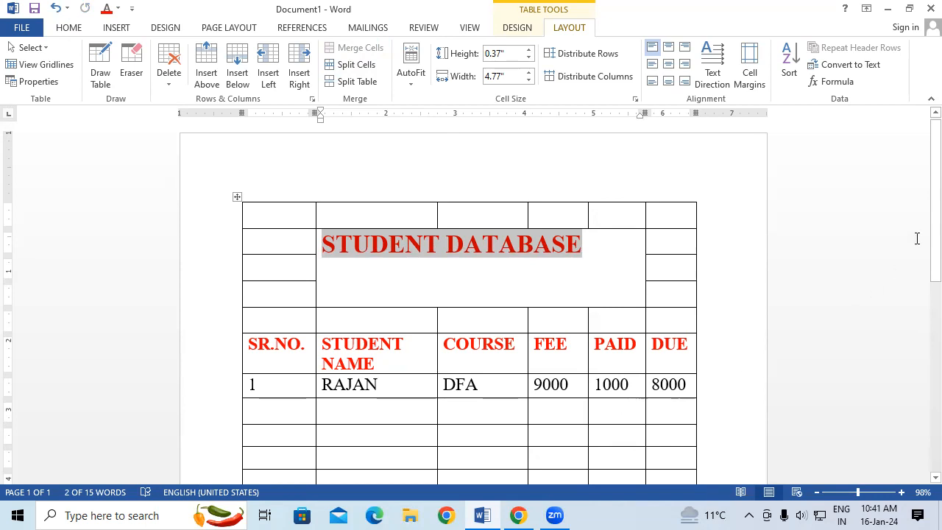
Try the different cell alignments on the STUDENT DATABASE title, ending with it centred both horizontally and vertically.
click(670, 64)
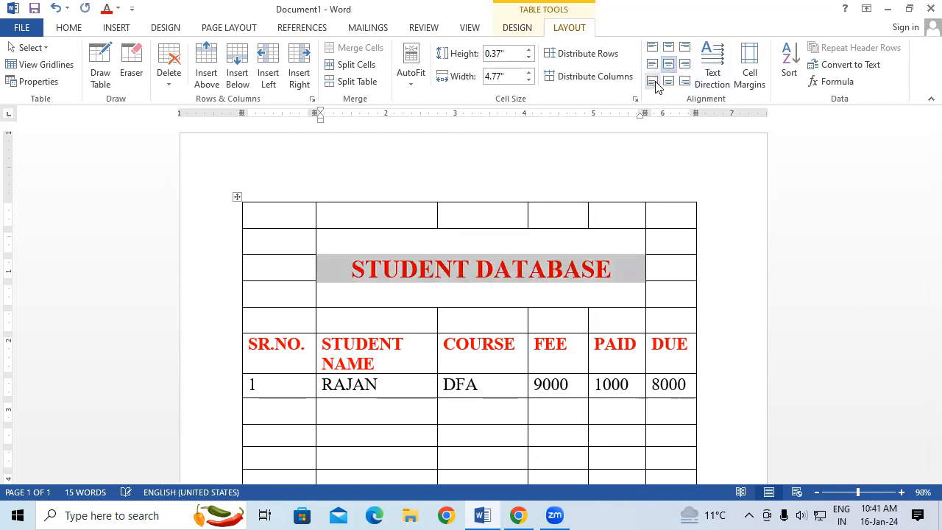
click(668, 81)
click(652, 81)
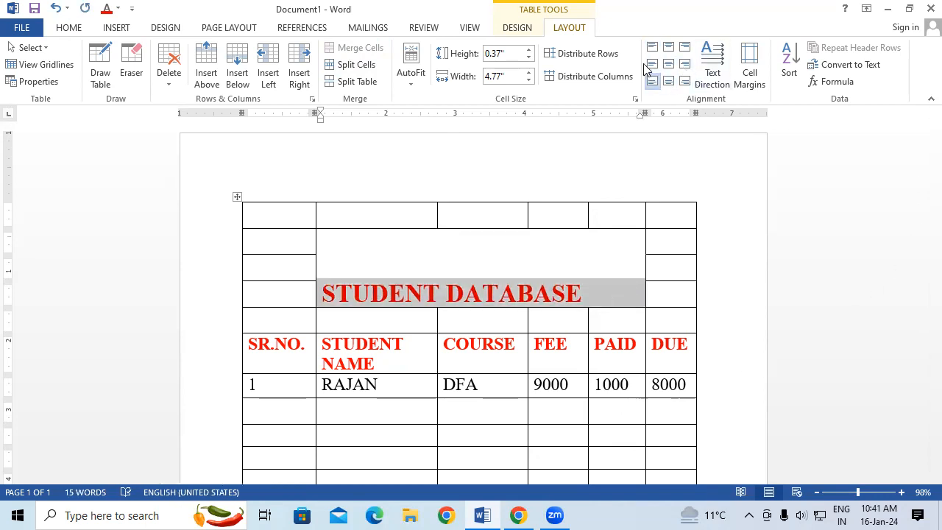
click(652, 65)
click(652, 47)
click(668, 47)
click(684, 47)
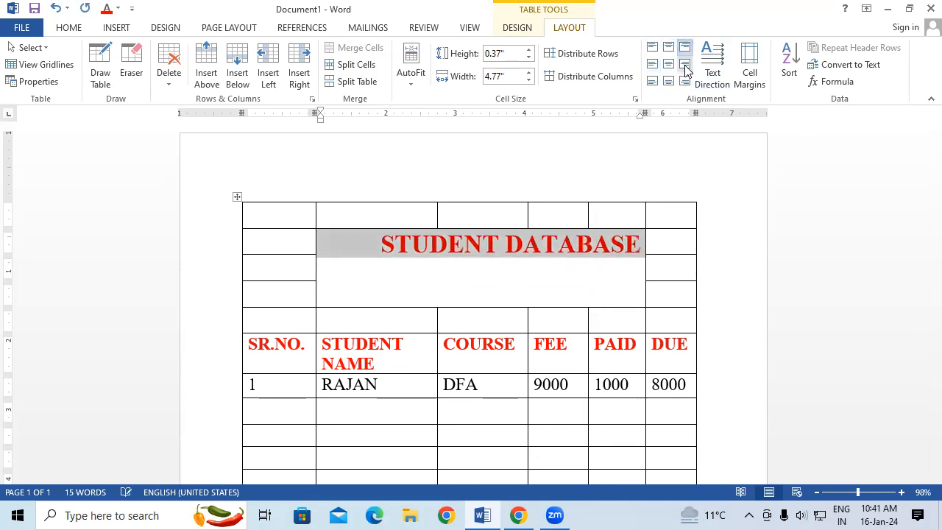
click(684, 65)
click(685, 81)
click(668, 81)
click(668, 65)
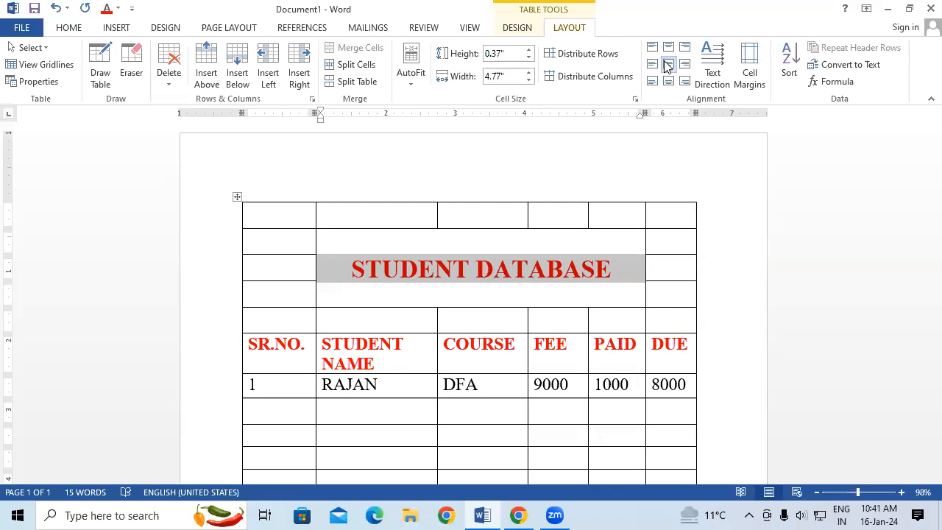
click(487, 243)
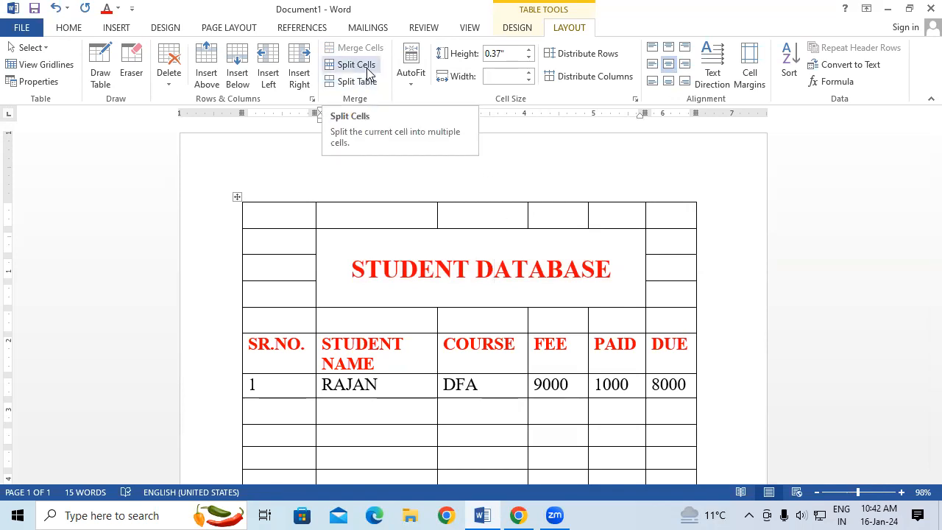
scroll(559, 335, down, 2)
scroll(561, 335, down, 6)
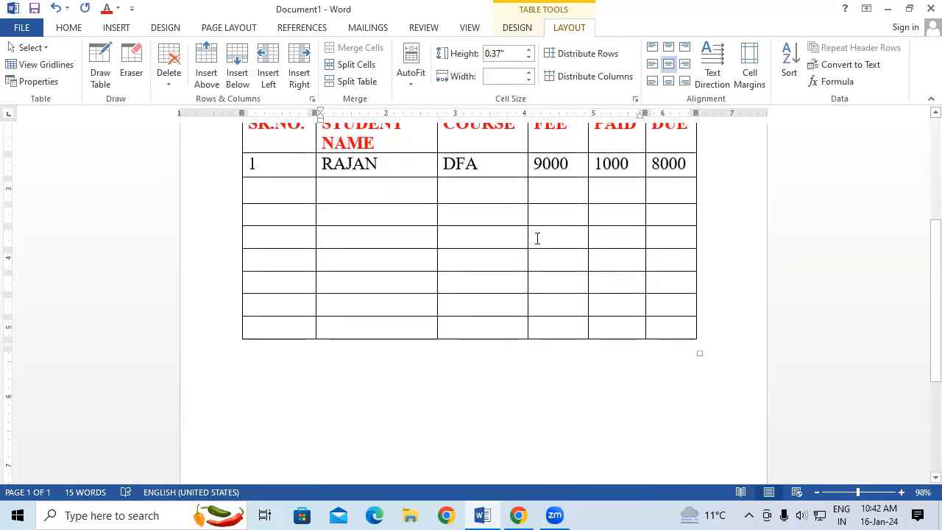
click(538, 237)
scroll(552, 206, up, 4)
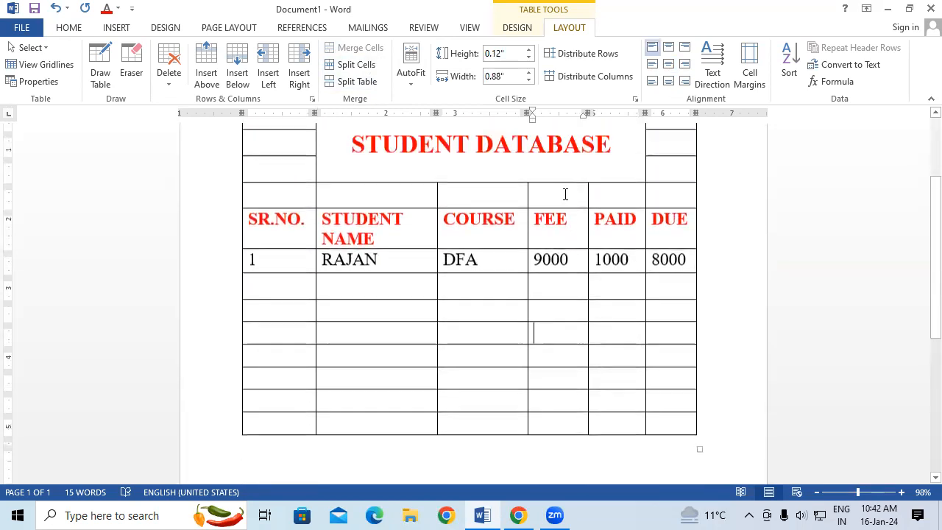
scroll(565, 193, up, 3)
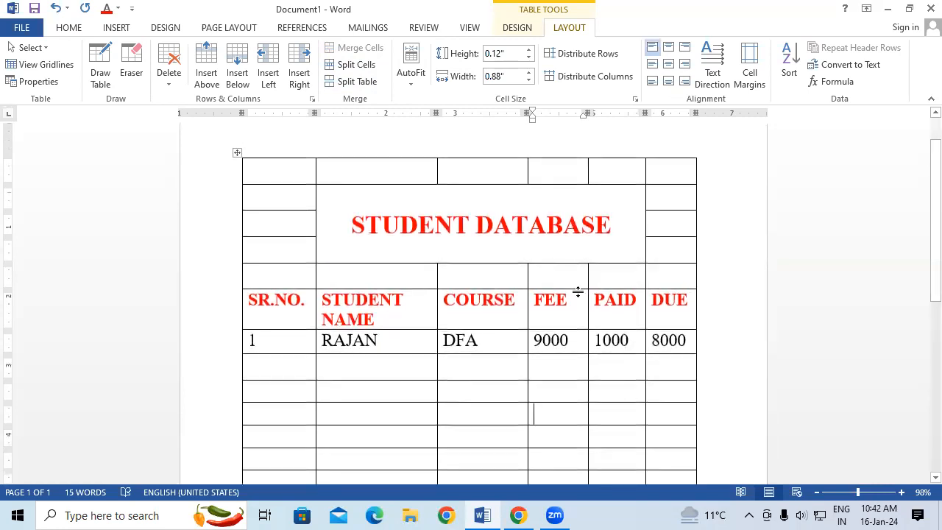
click(580, 302)
scroll(589, 300, down, 1)
Split the empty cell below DFA in the COURSE column into 4 columns and 2 rows.
click(497, 356)
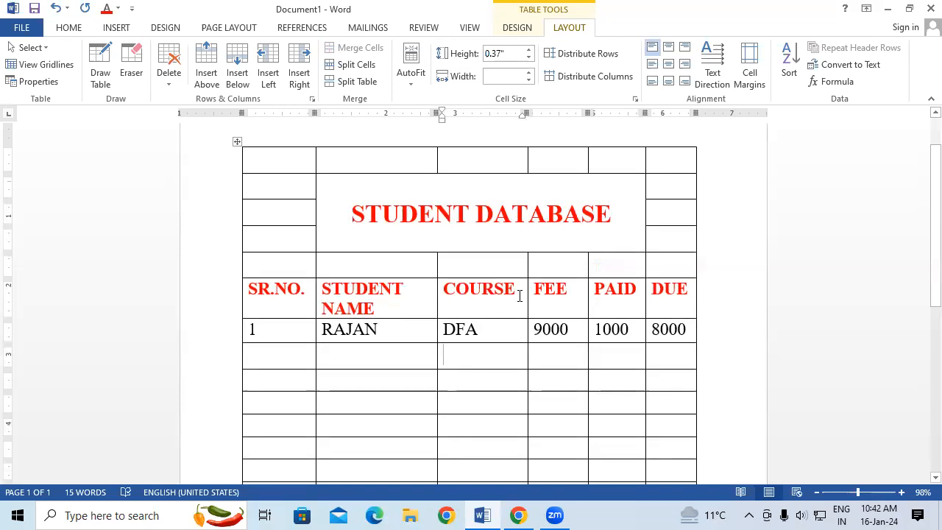
click(361, 65)
click(497, 217)
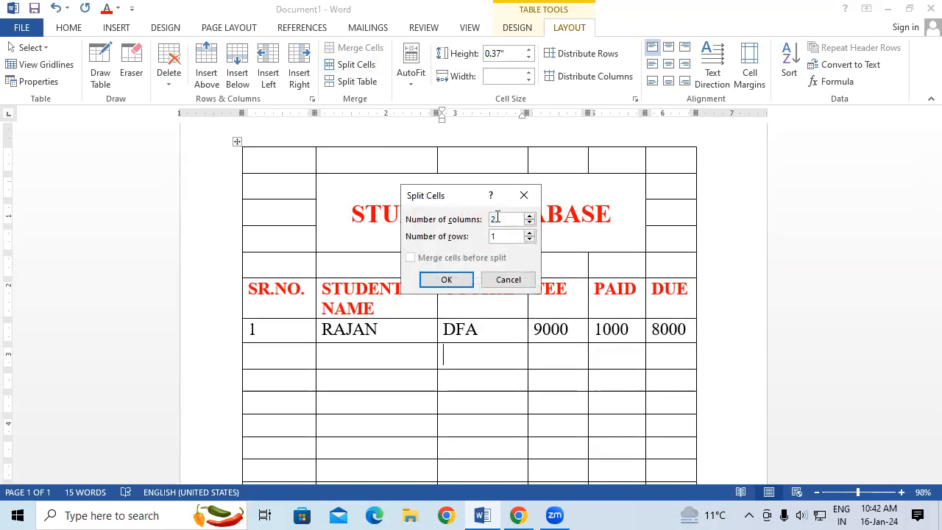
key(BackSpace)
text(4)
key(Tab)
text(2)
click(450, 281)
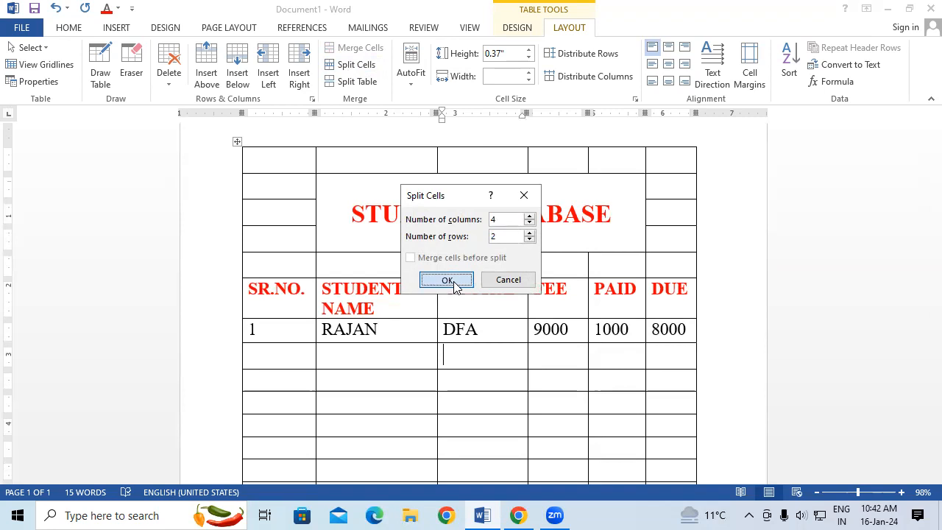
click(640, 422)
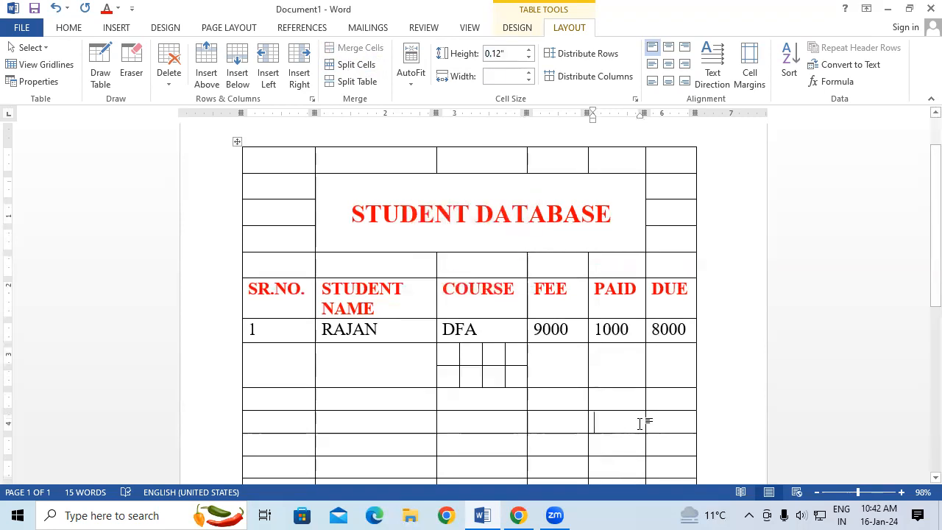
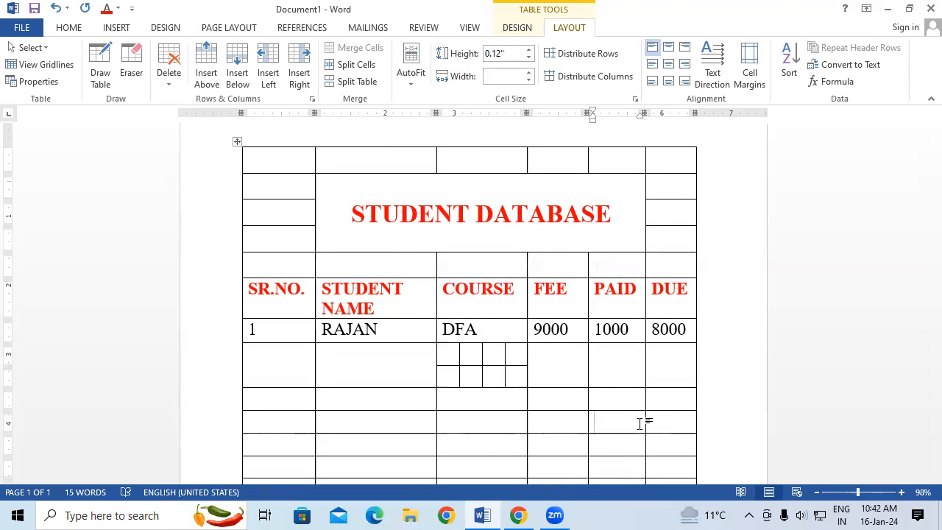
Enter DCA, ADCA and DCA in the first three cells of the upper split row below DFA.
click(447, 349)
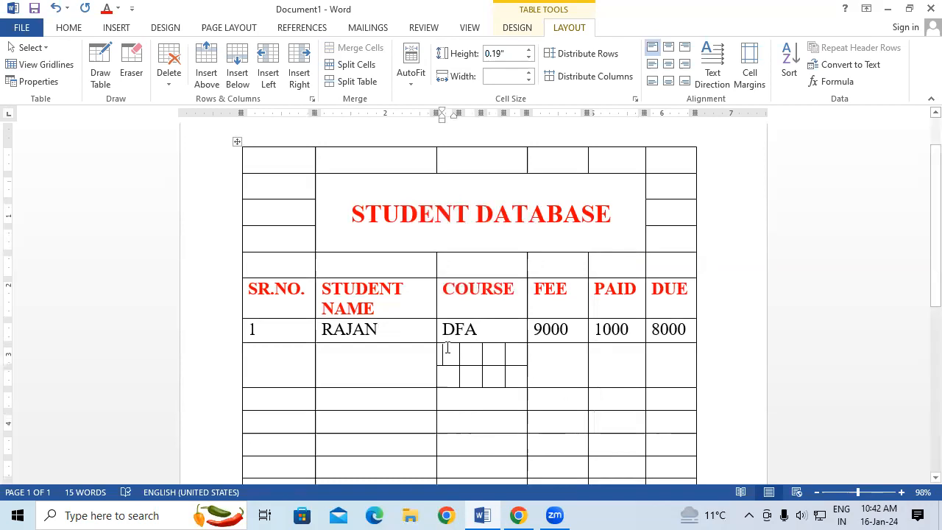
text(DCA)
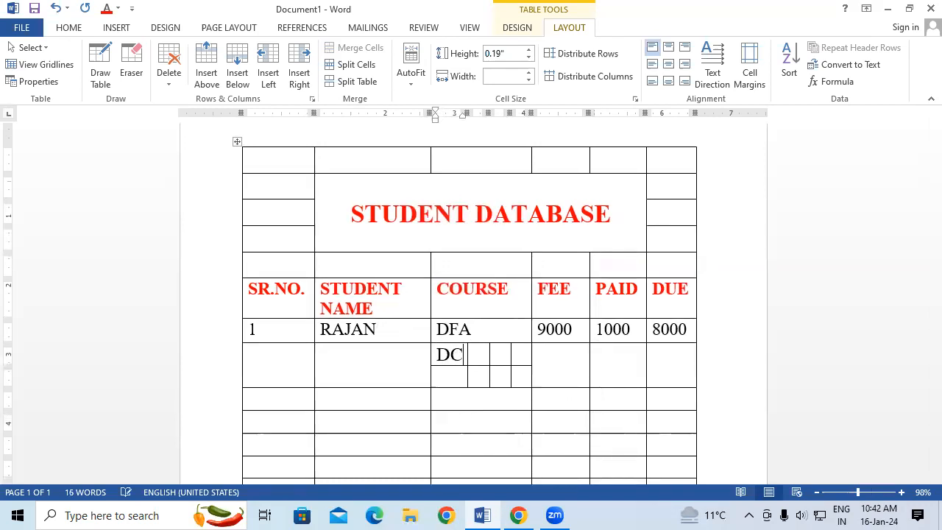
click(492, 352)
text(ADCA)
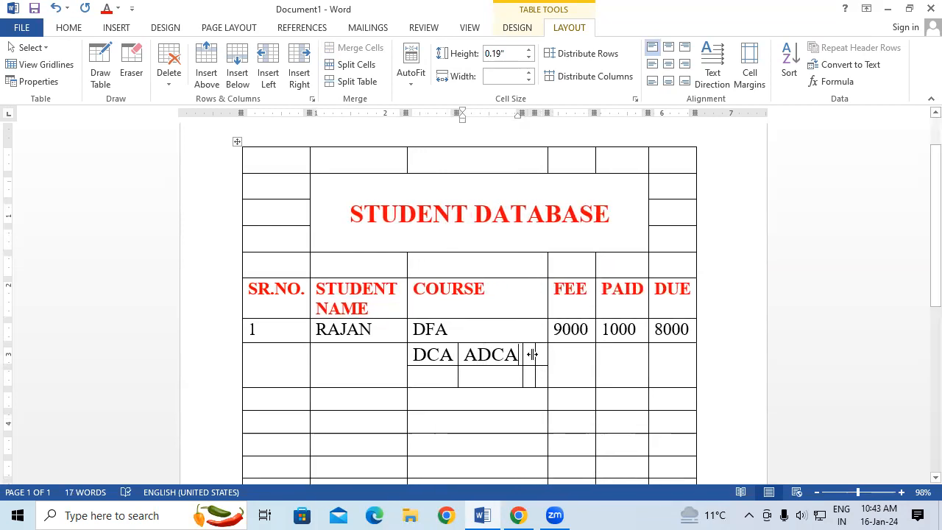
click(529, 354)
text(DCA)
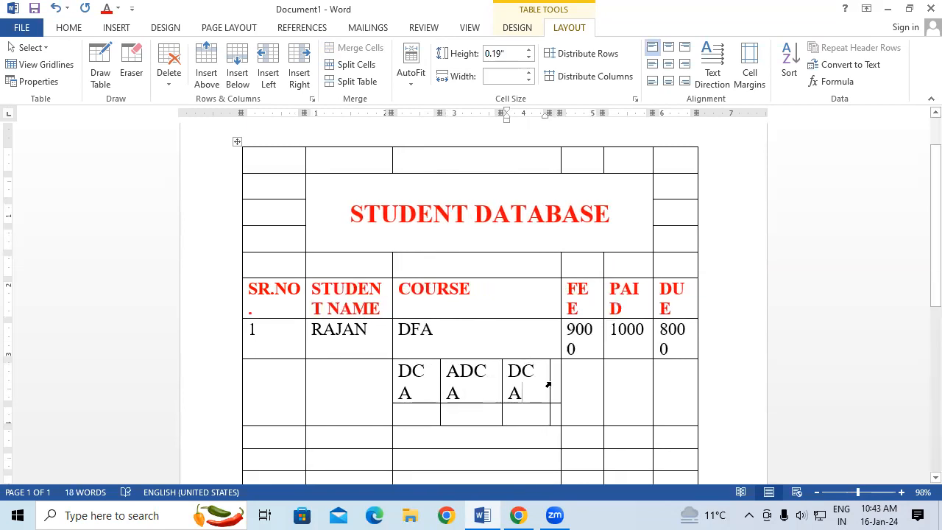
Undo the three course entries in the split cells.
key(ctrl+z)
key(ctrl+z)
key(ctrl+z)
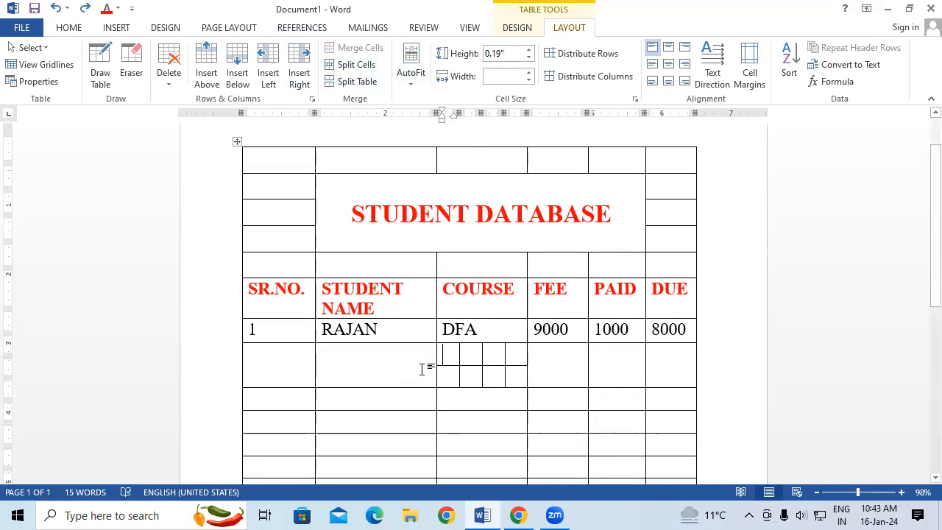
Split the table above each of its last four empty rows, making each row a separate table.
scroll(420, 370, down, 1)
scroll(419, 365, down, 2)
click(271, 257)
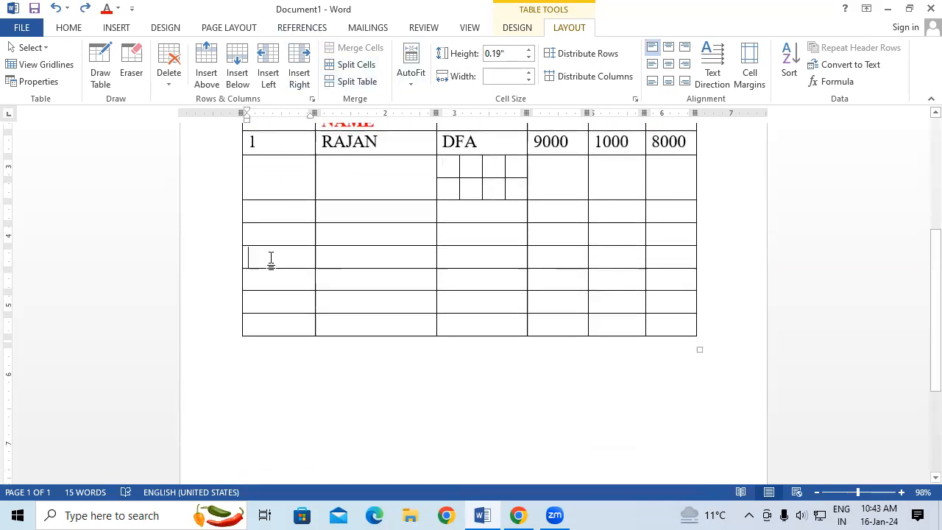
click(357, 81)
click(282, 292)
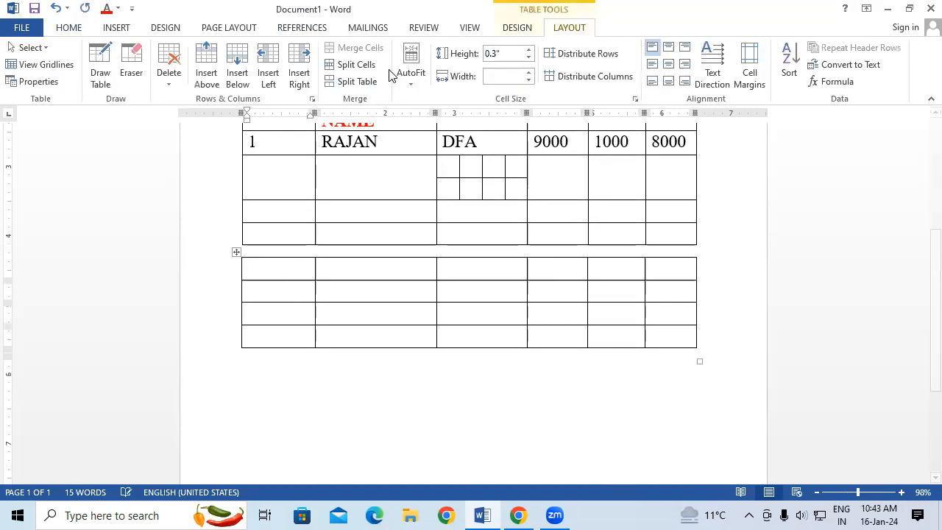
click(361, 87)
click(292, 319)
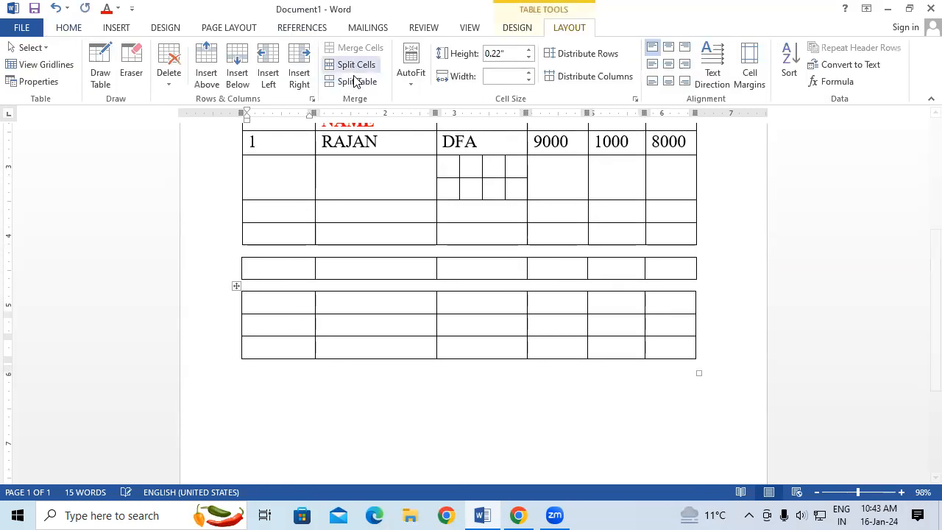
click(358, 81)
click(252, 361)
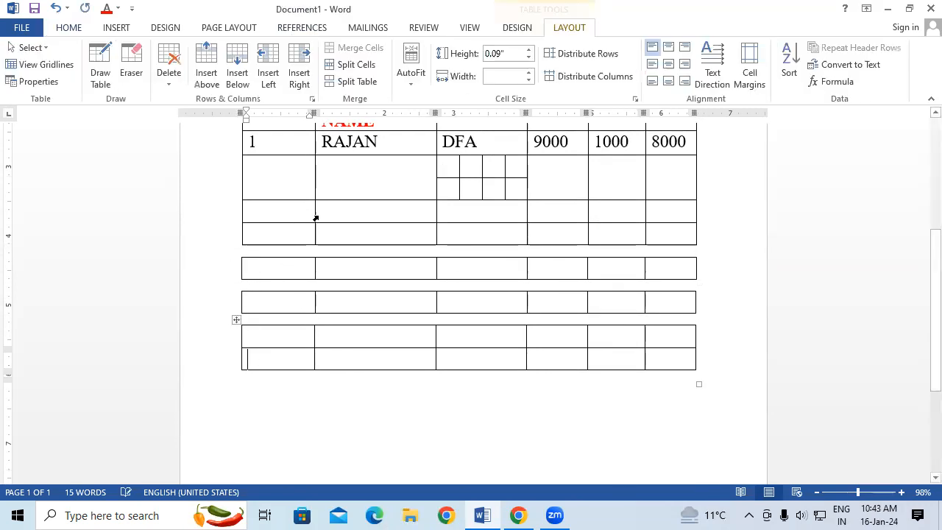
click(358, 81)
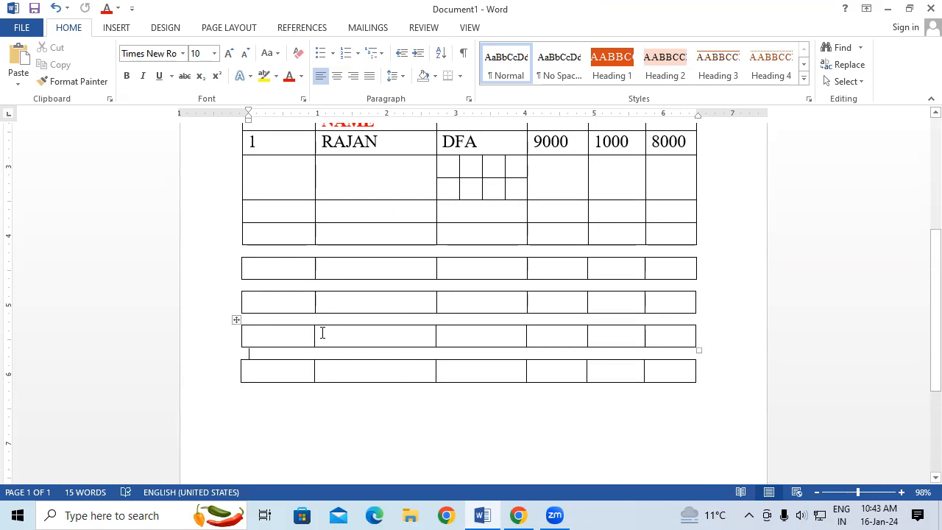
Undo the table splits to rejoin the last four empty rows with the main table.
key(ctrl+z)
key(ctrl+z)
key(ctrl+z)
key(ctrl+z)
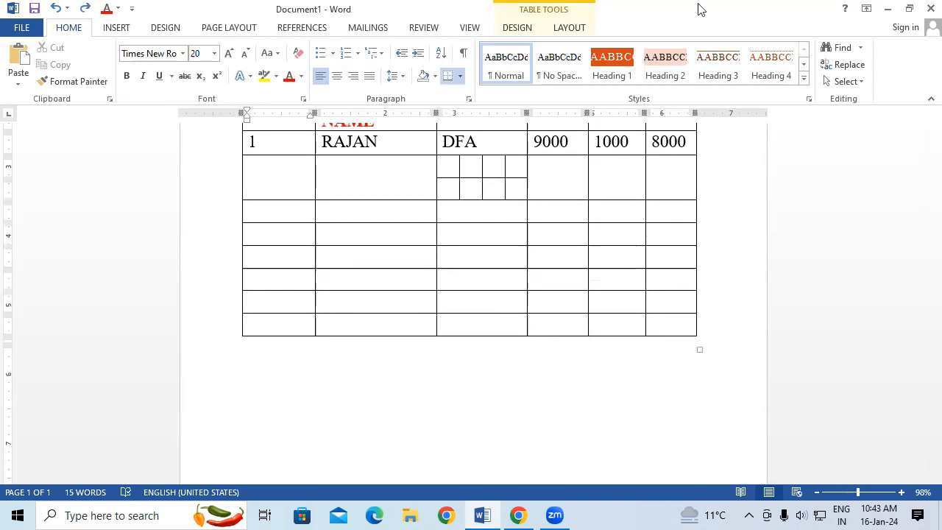
Undo the cell split below DFA and the last alignment change on the STUDENT DATABASE title.
click(569, 28)
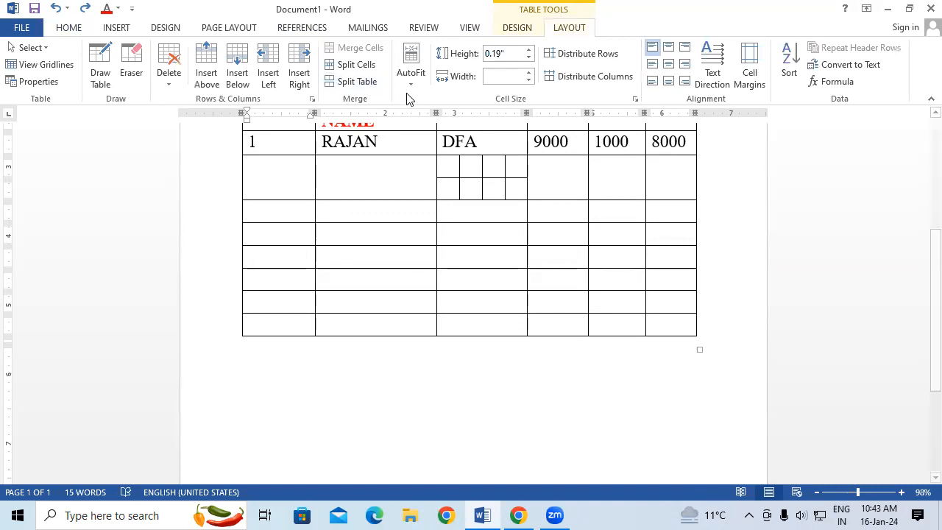
scroll(475, 297, up, 1)
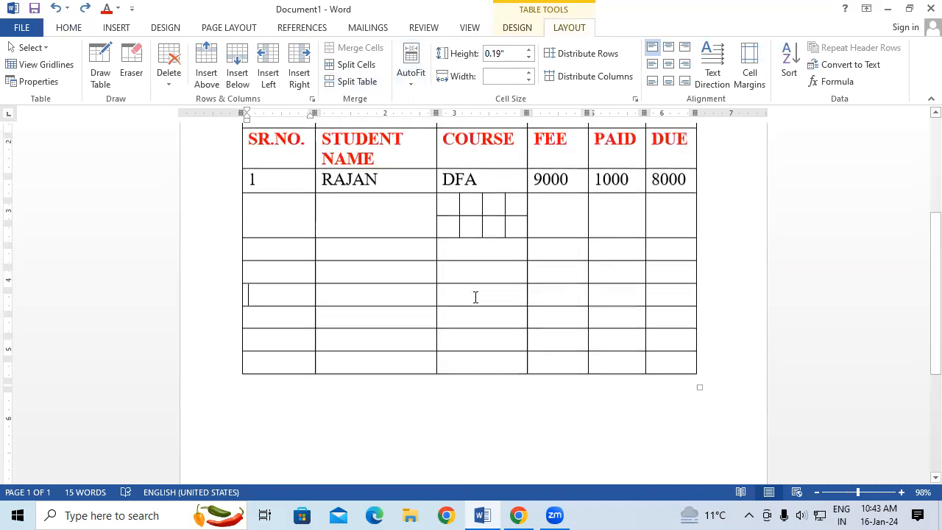
scroll(475, 298, up, 1)
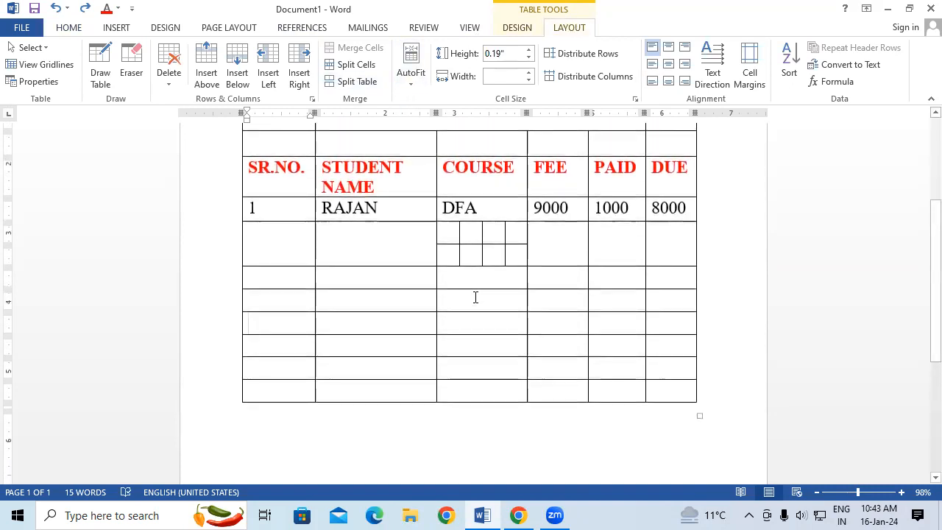
key(ctrl+z)
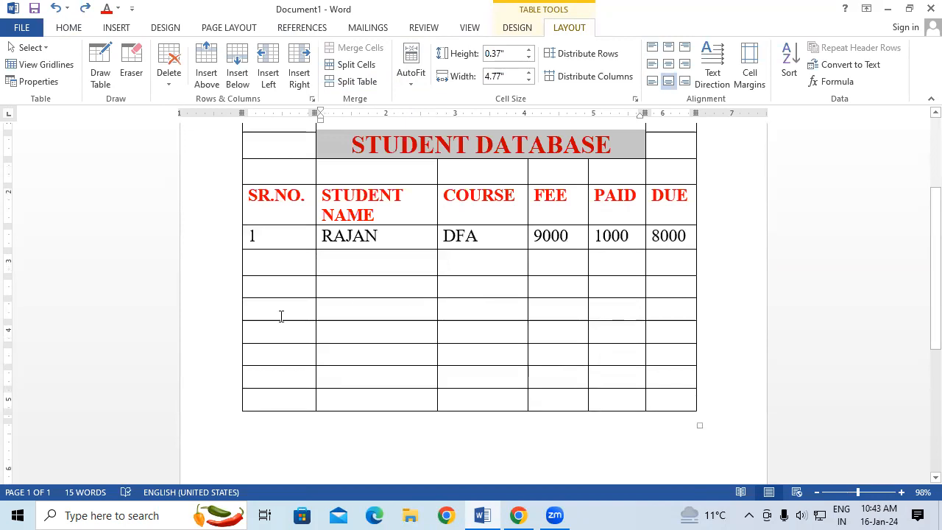
Examine how the header row texts fit within their column widths.
scroll(441, 435, down, 3)
scroll(418, 326, up, 3)
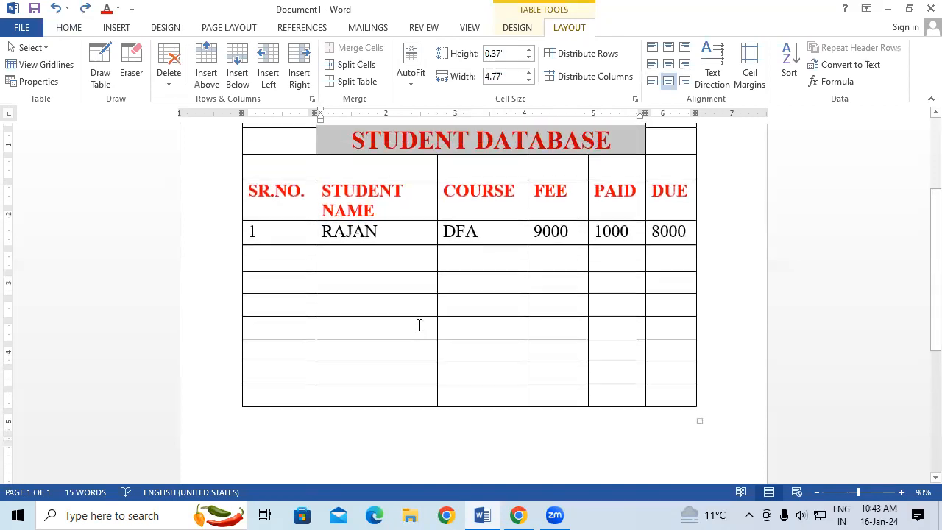
scroll(419, 326, up, 1)
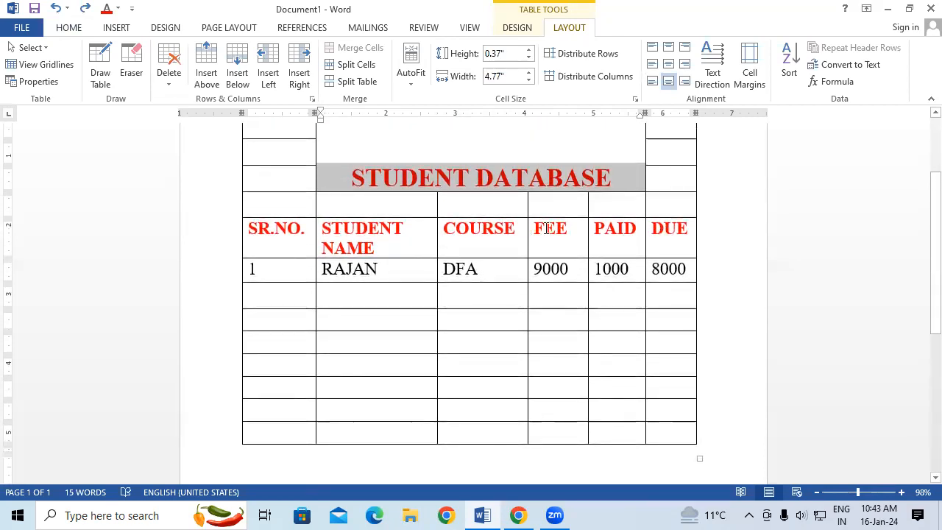
click(574, 228)
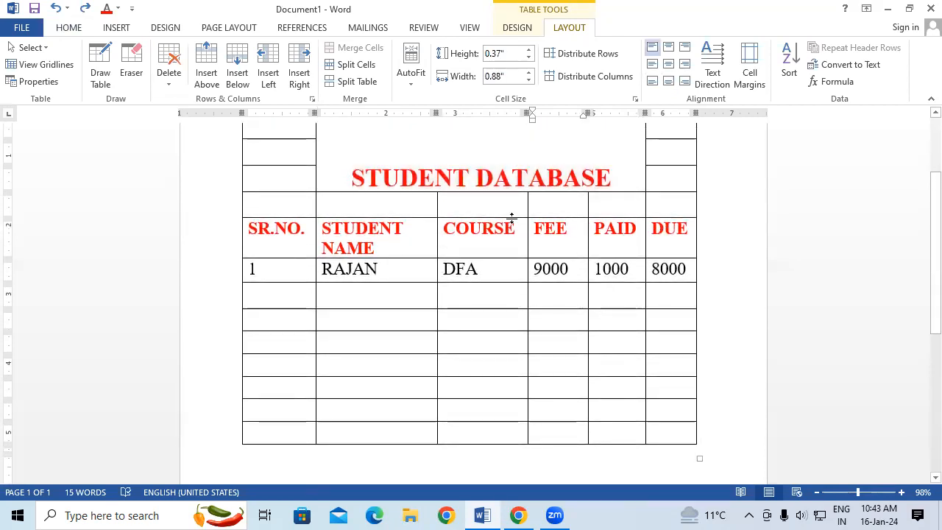
click(514, 227)
click(401, 224)
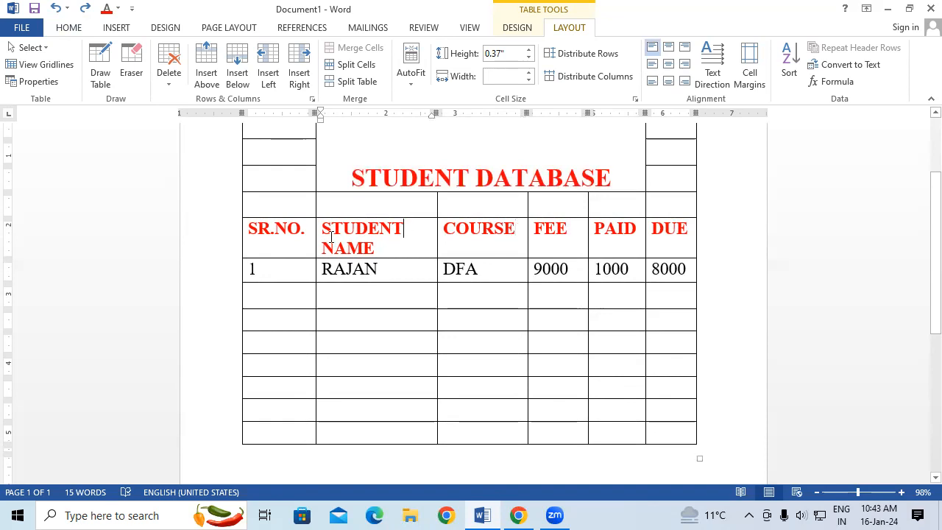
click(312, 225)
click(636, 228)
scroll(643, 258, up, 3)
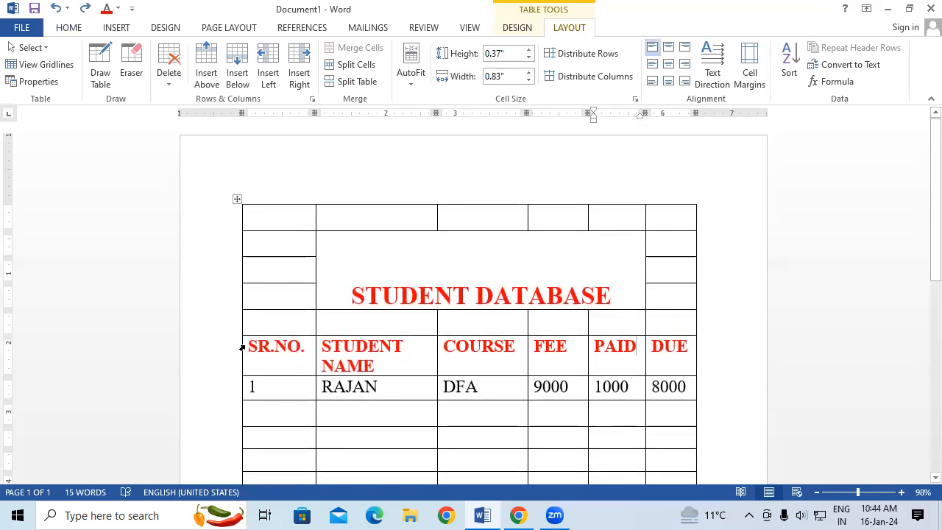
Select the rows from the SR.NO. header row downward and AutoFit the columns to their contents.
drag(245, 347, 654, 476)
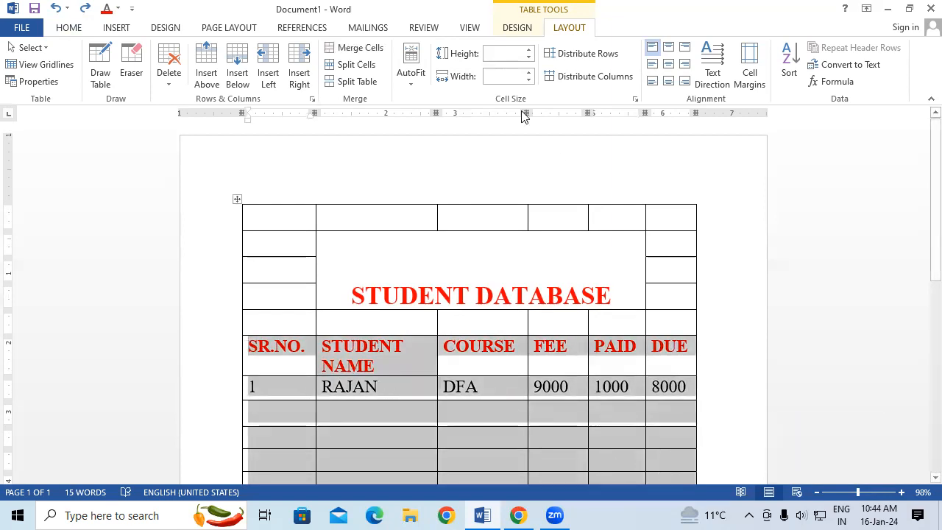
click(410, 66)
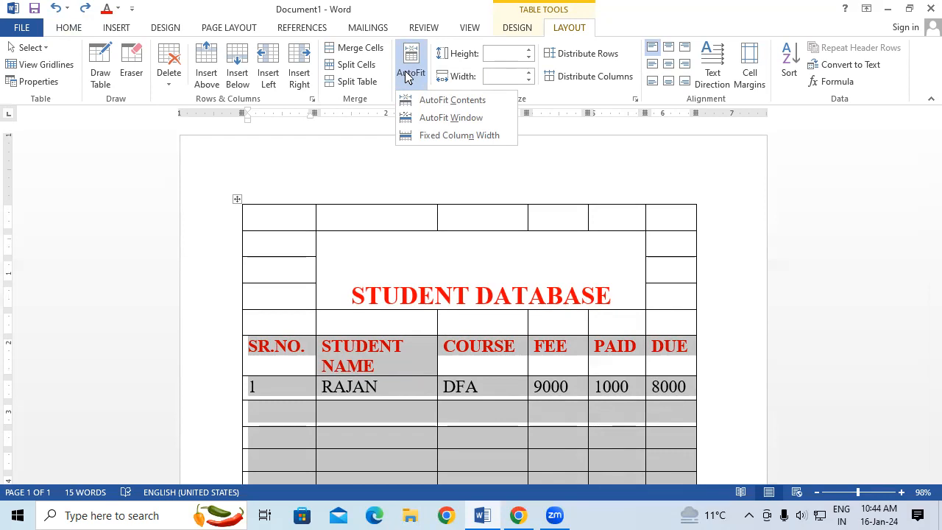
click(430, 99)
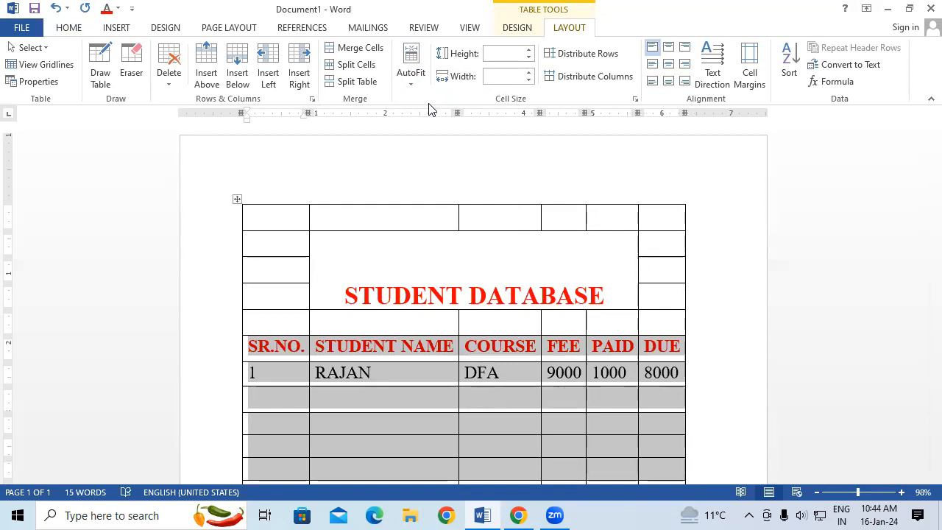
click(396, 366)
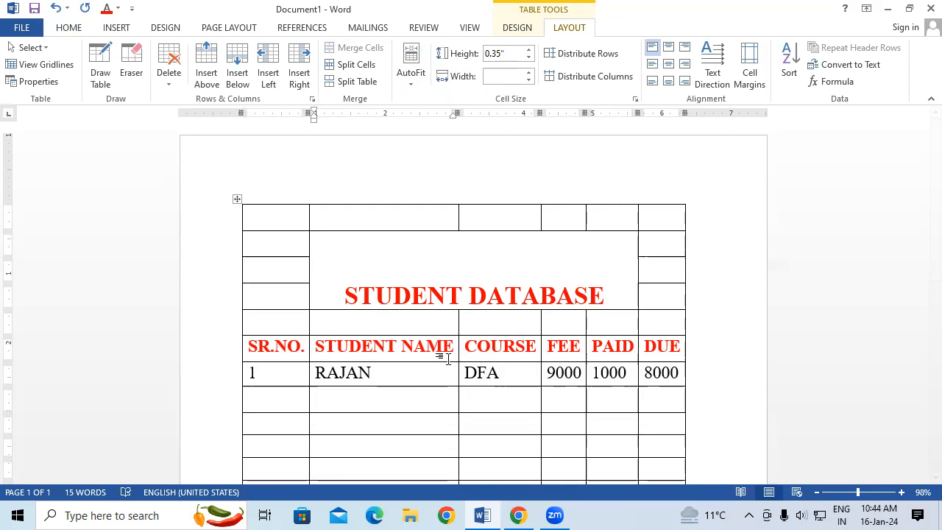
AutoFit the table to the window width, and switch it back to fitting its contents.
click(410, 74)
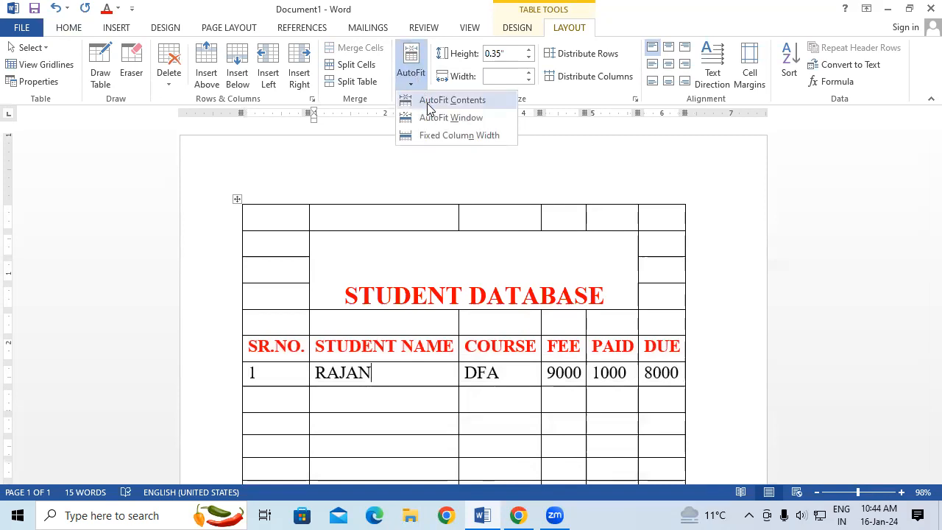
click(434, 117)
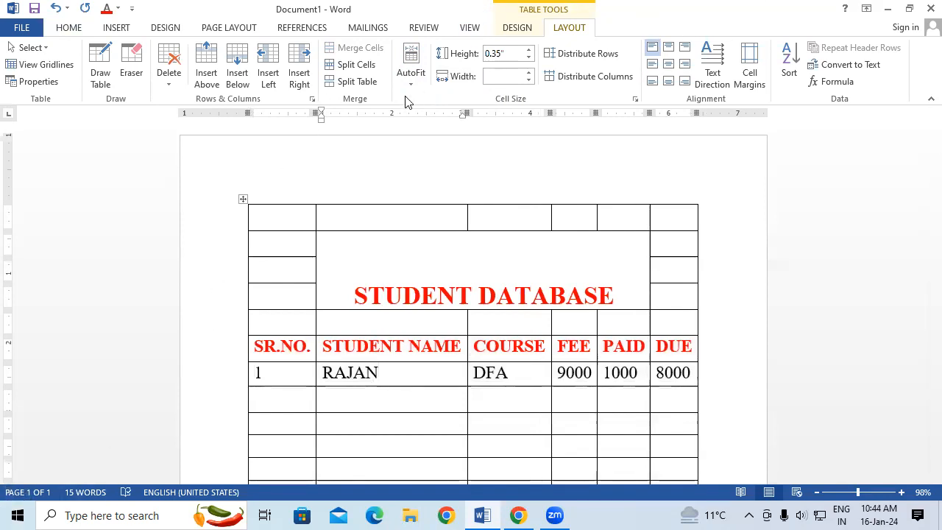
click(410, 73)
click(425, 101)
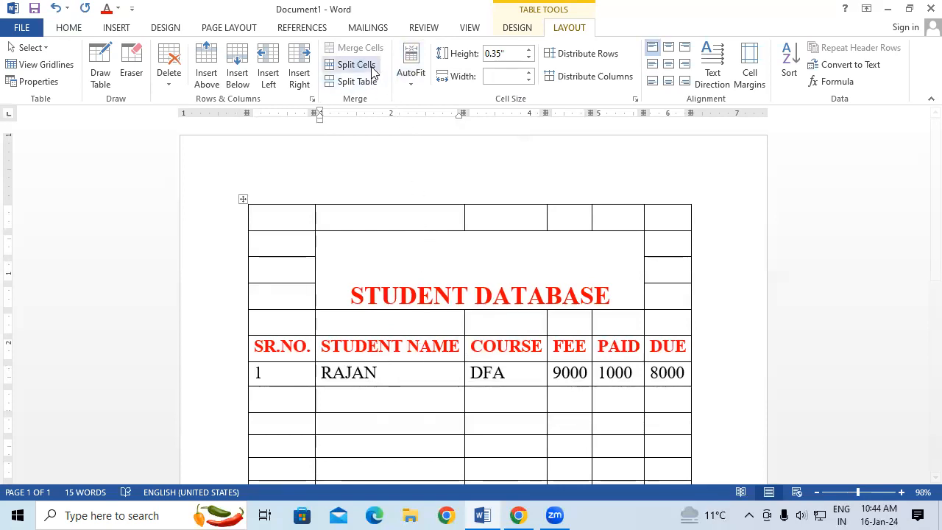
Try Fixed Column Width on the table, and AutoFit it to the window again.
click(413, 76)
click(437, 140)
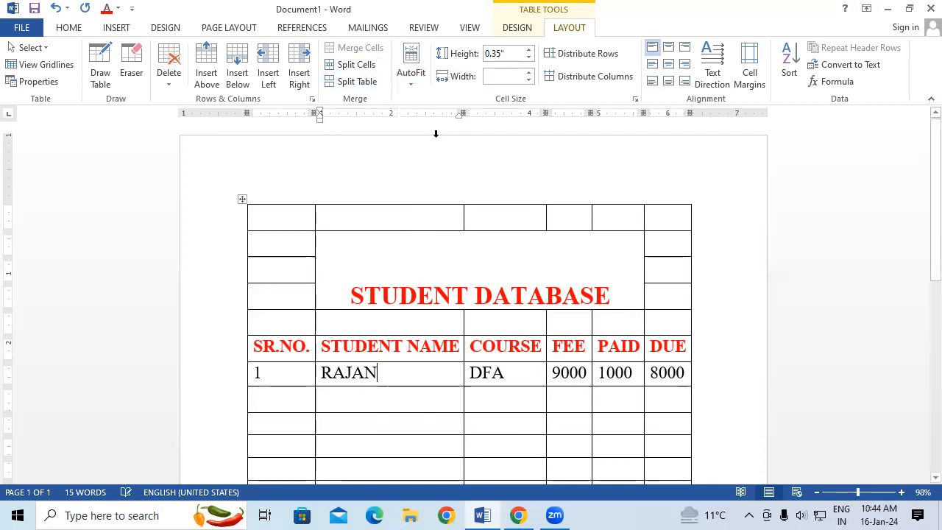
click(421, 71)
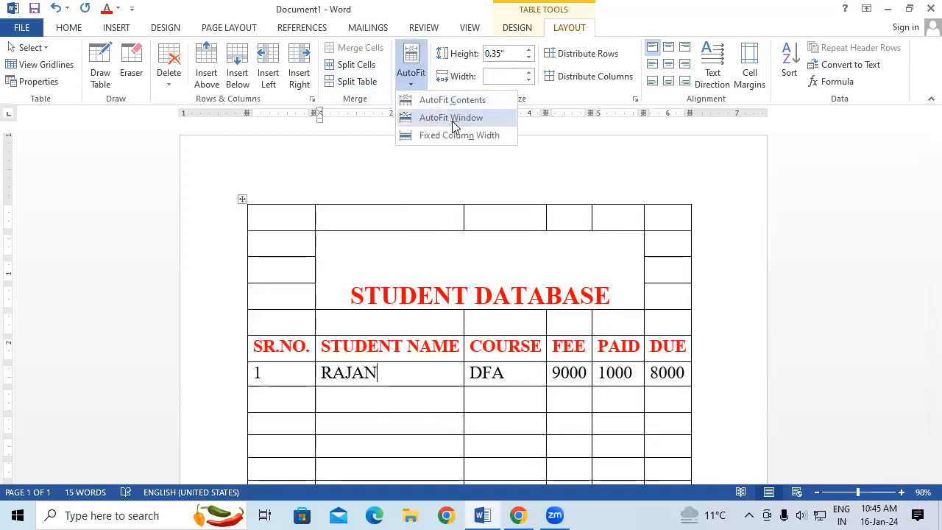
click(454, 119)
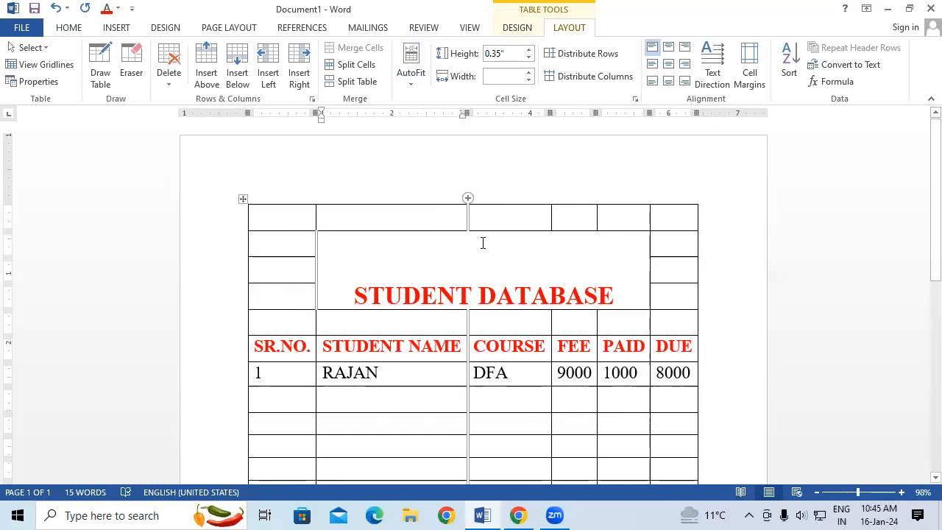
Widen the COURSE column into the FEE column, and AutoFit the table to its contents.
drag(468, 319, 569, 325)
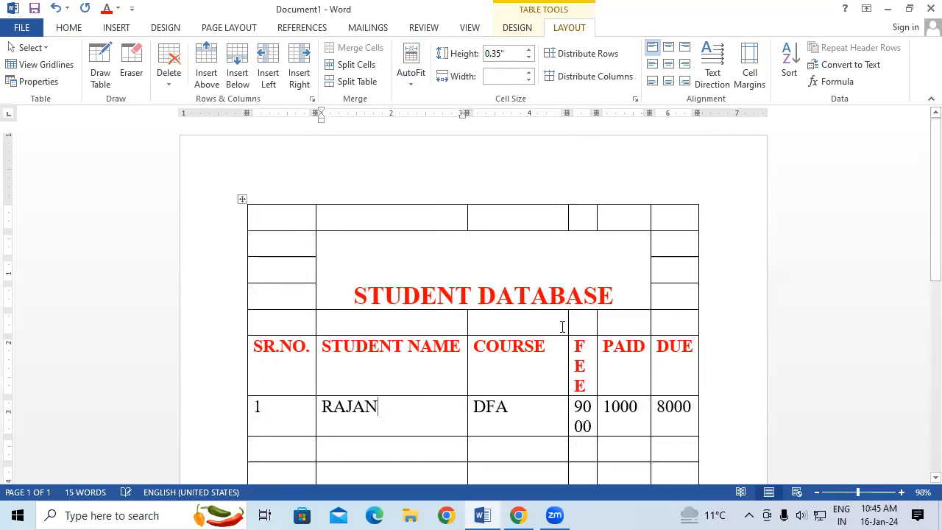
click(411, 72)
click(427, 101)
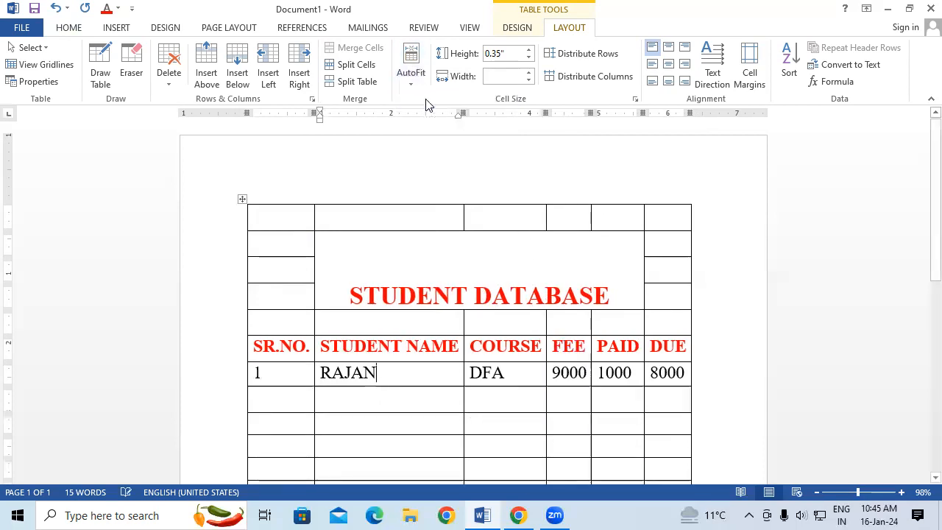
click(412, 74)
click(435, 101)
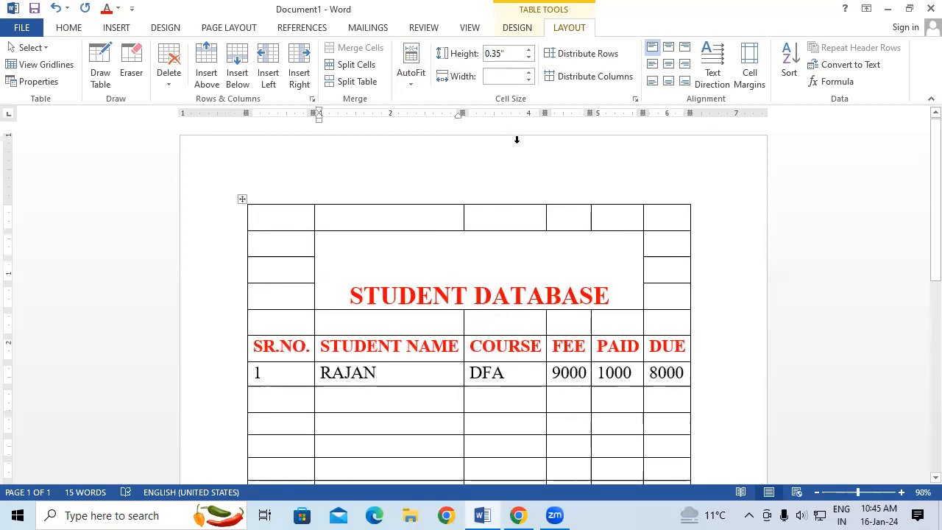
Increase the height of the first student's row to 0.8".
click(528, 50)
click(529, 50)
click(528, 50)
click(528, 50)
click(529, 50)
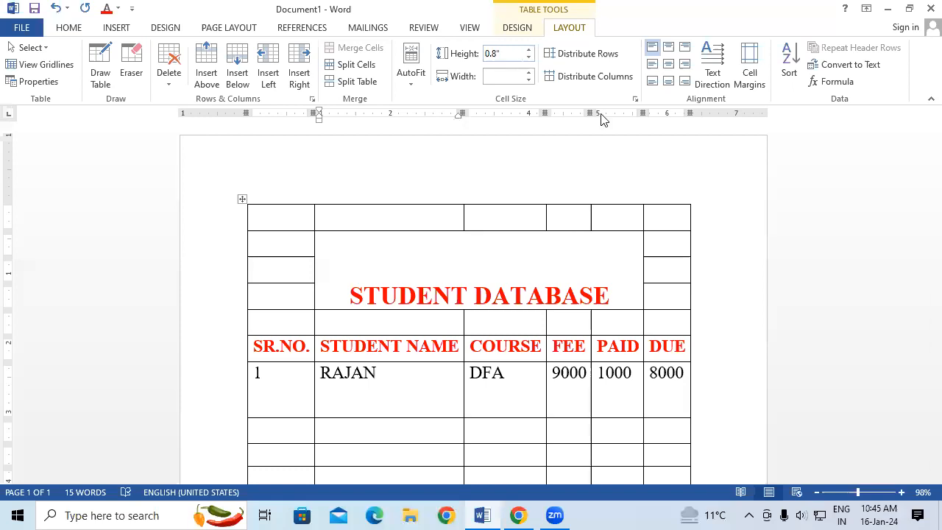
right_click(18, 515)
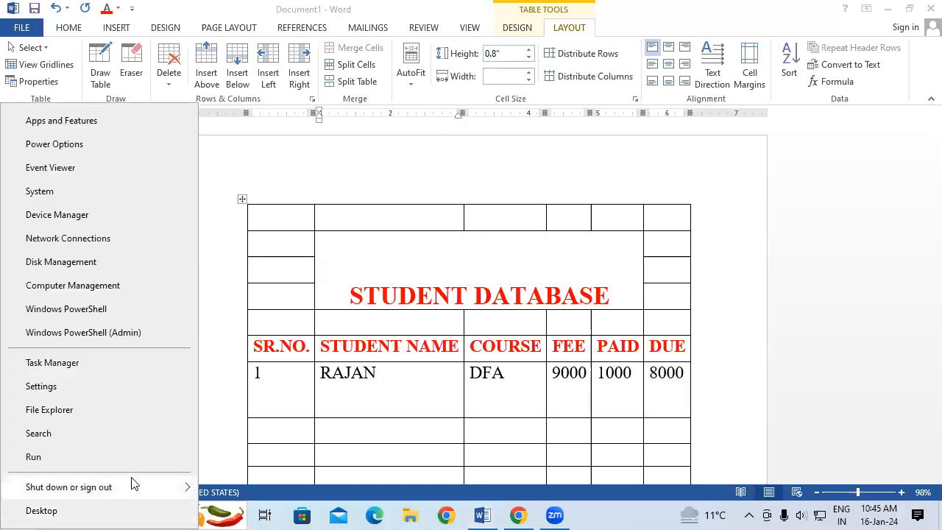
Widen the STUDENT NAME column to 3".
click(351, 390)
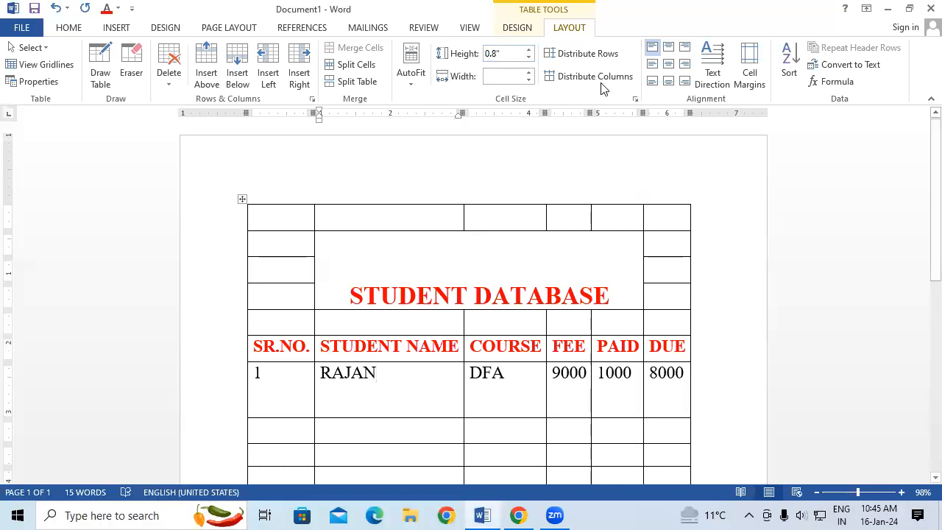
click(529, 72)
click(529, 72)
click(529, 72)
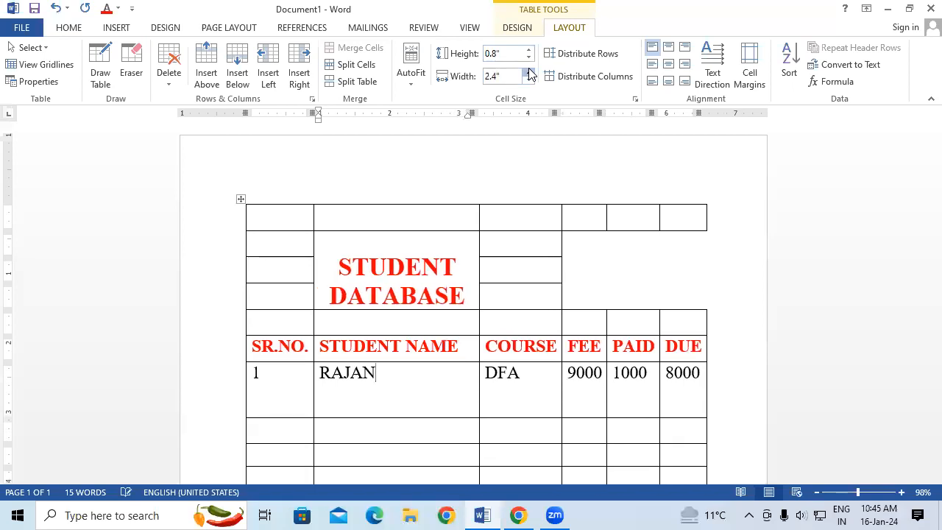
click(529, 73)
click(528, 72)
click(529, 72)
click(528, 72)
click(529, 72)
click(528, 72)
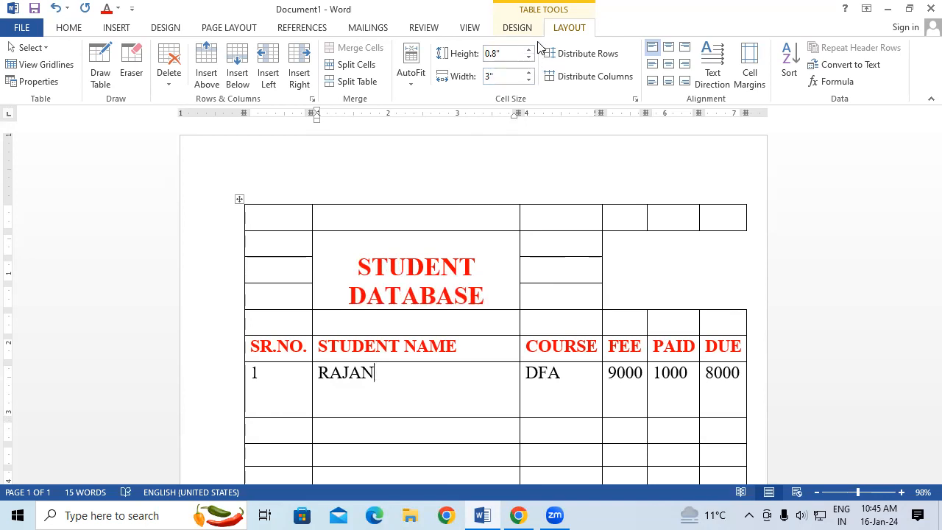
Undo the STUDENT NAME column's width changes and the last height increase of the first student's row.
key(ctrl+z)
key(ctrl+z)
key(ctrl+z)
key(ctrl+z)
key(ctrl+z)
key(ctrl+z)
key(ctrl+z)
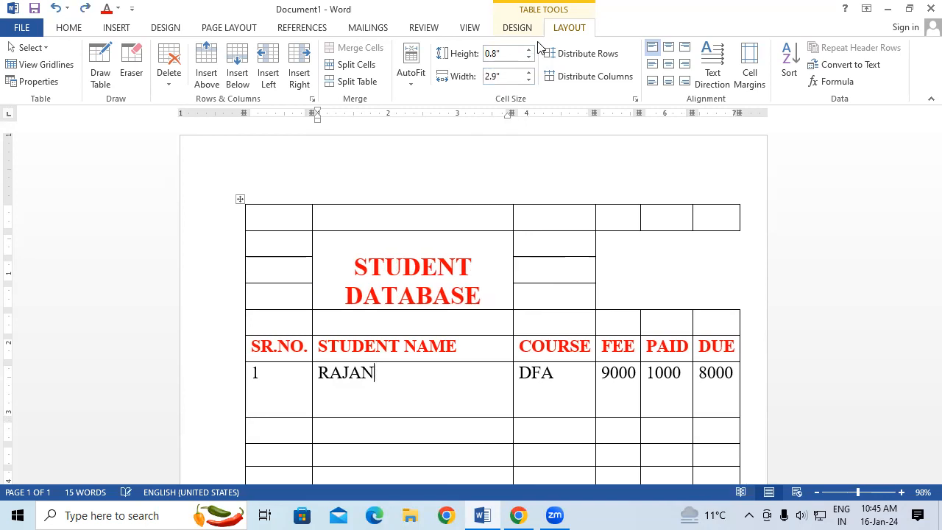
key(ctrl+z)
key(ctrl+z)
key(ctrl+z)
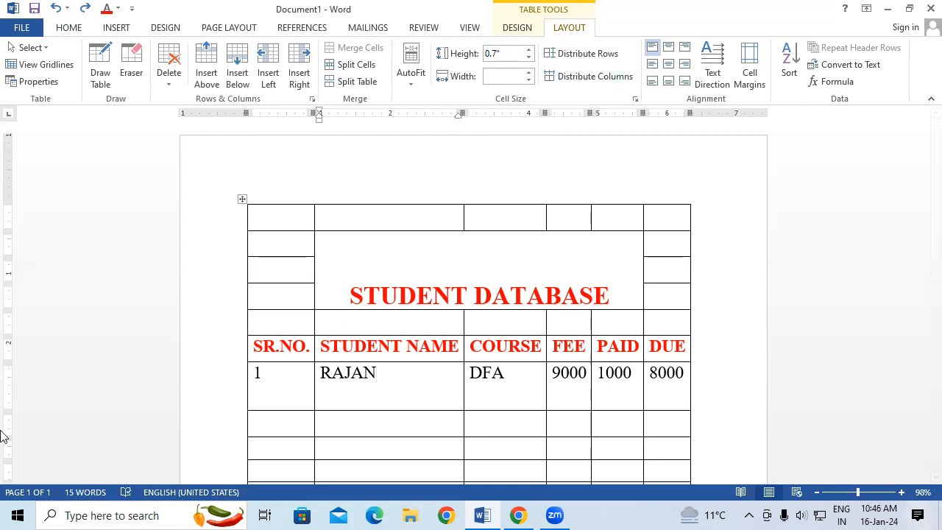
Make the first two empty rows much taller, and widen STUDENT NAME into COURSE and COURSE into FEE to make the columns uneven.
scroll(588, 401, down, 1)
scroll(588, 401, down, 5)
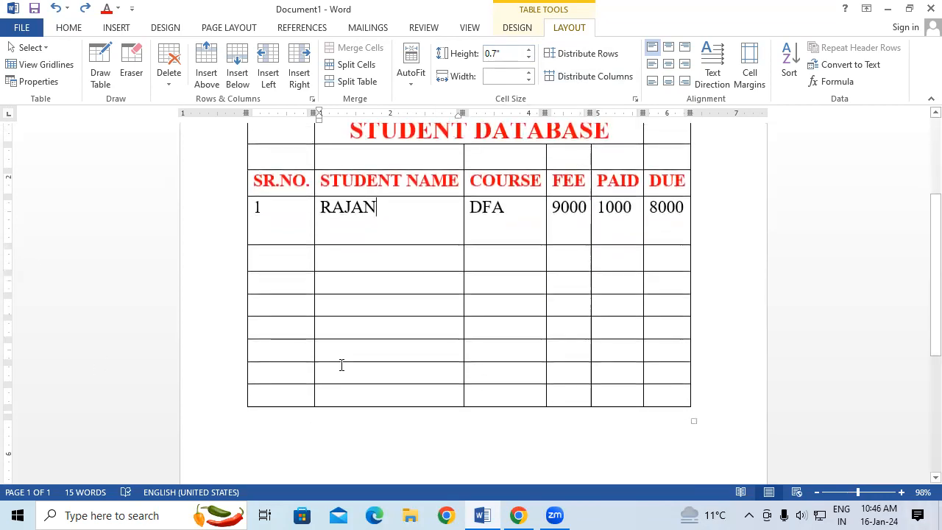
drag(284, 296, 288, 419)
drag(302, 271, 307, 387)
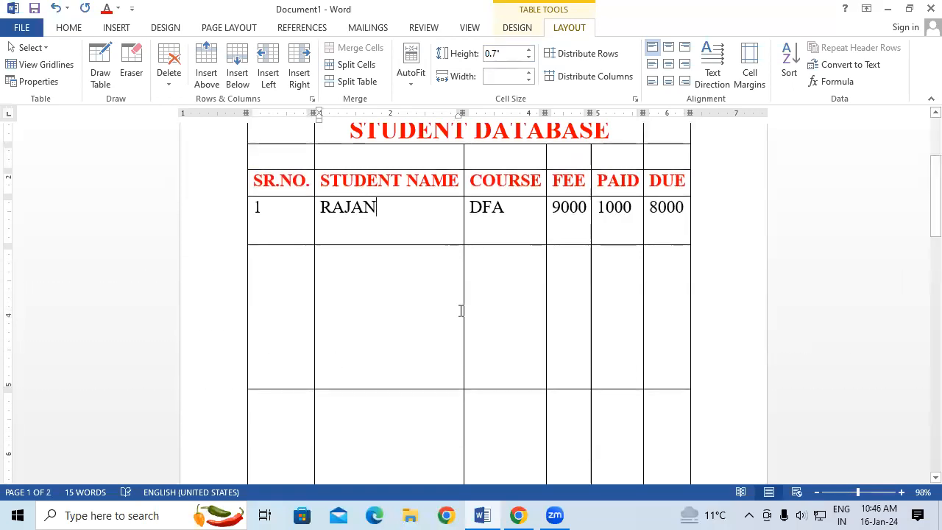
drag(464, 304, 530, 333)
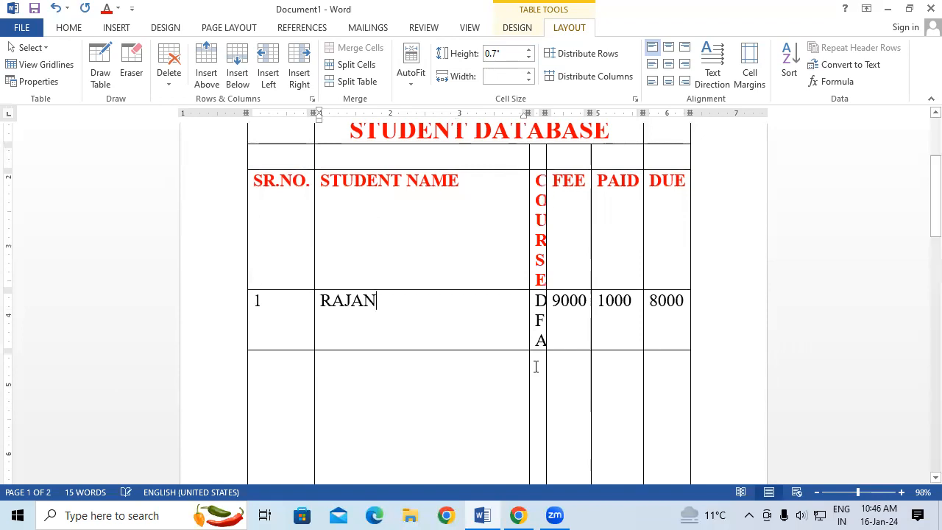
drag(547, 381, 577, 385)
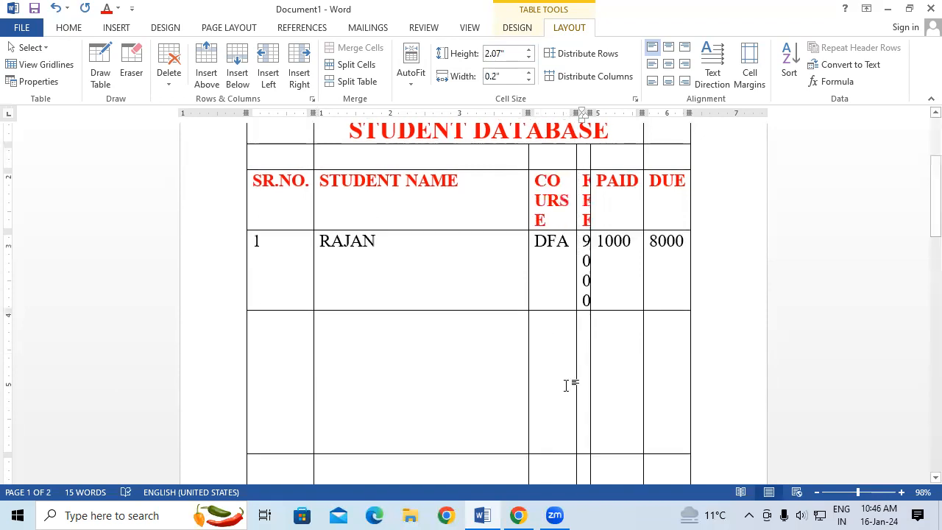
Distribute the student table's rows evenly, and try to distribute its columns.
scroll(406, 379, up, 2)
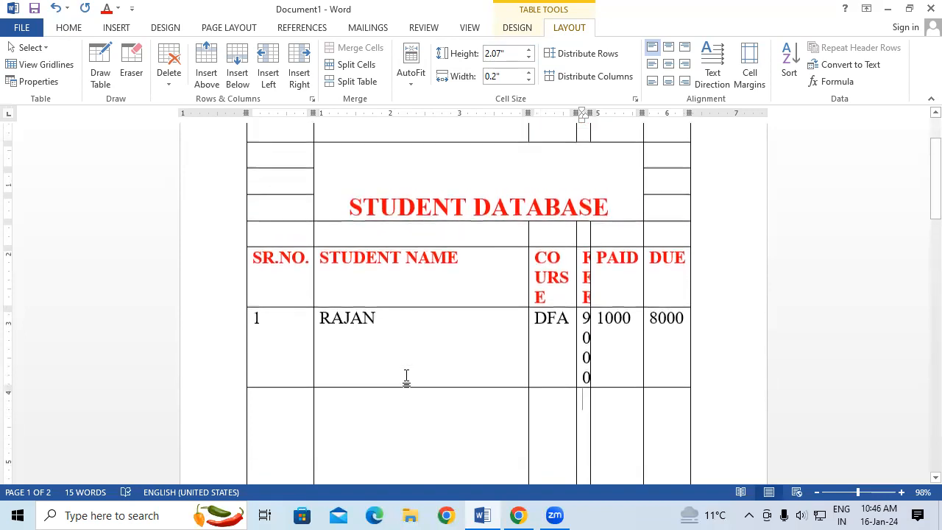
scroll(406, 377, up, 2)
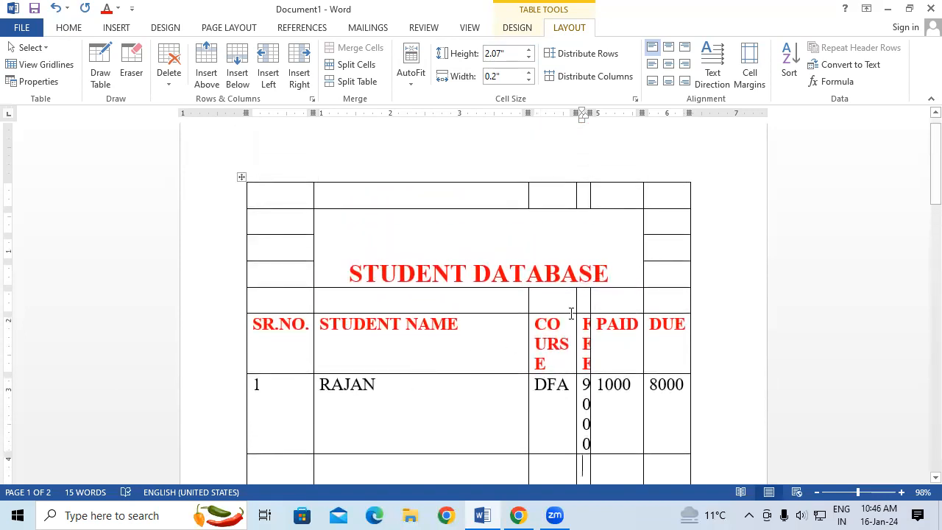
click(602, 62)
scroll(443, 452, down, 4)
scroll(447, 449, down, 4)
scroll(447, 448, up, 7)
scroll(446, 448, down, 4)
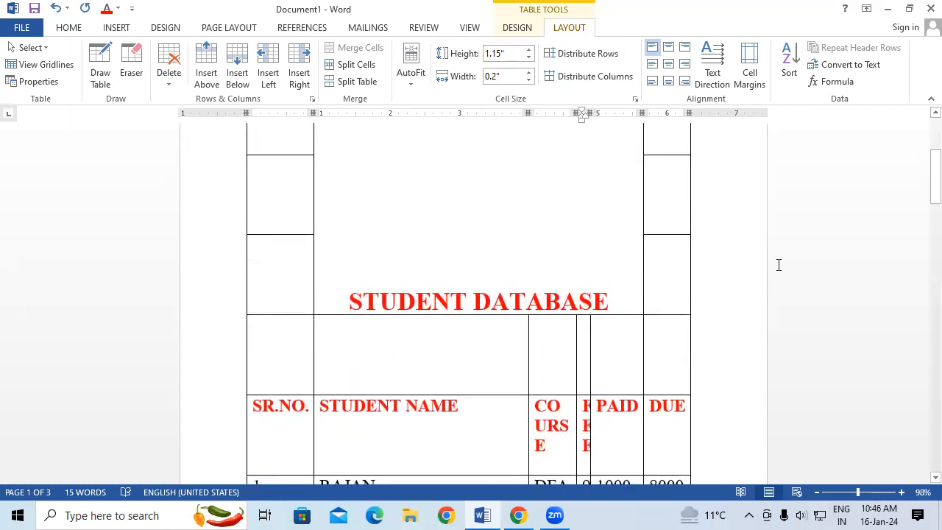
click(591, 75)
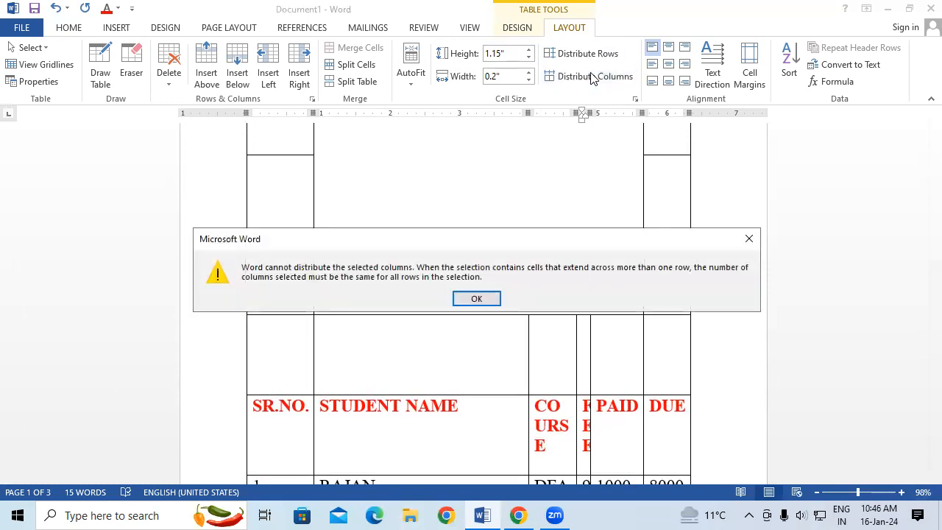
click(490, 300)
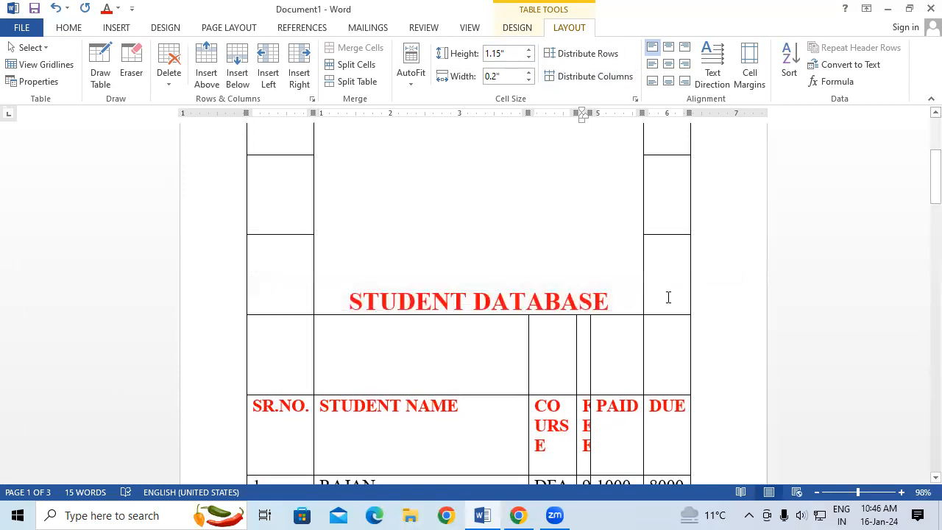
Create a new blank document and insert a table with four columns and three rows.
key(ctrl+n)
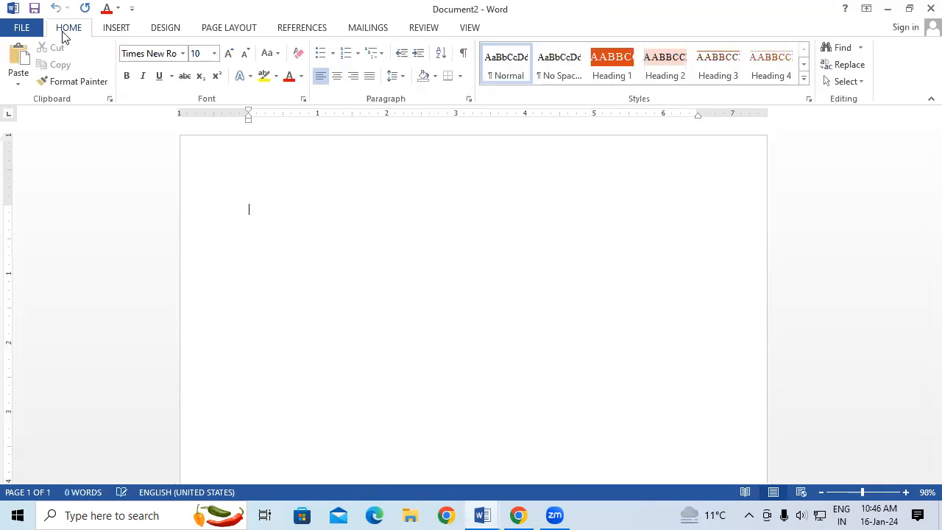
click(120, 33)
click(96, 66)
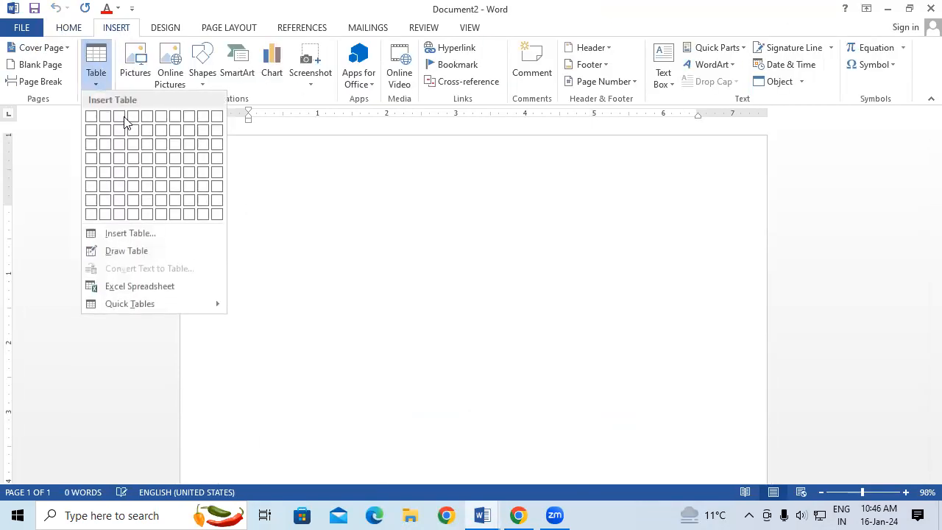
click(134, 145)
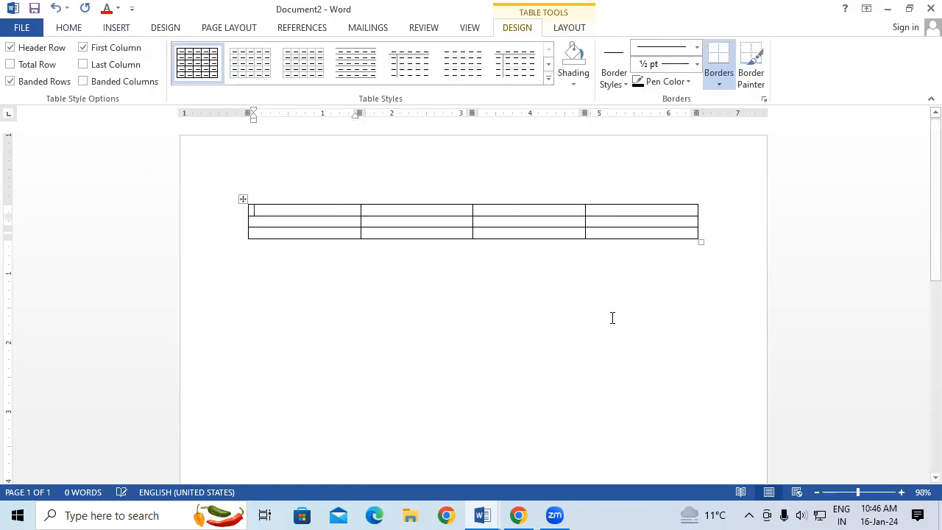
Enlarge the whole table proportionally so its rows become much taller and its columns slightly wider.
click(697, 249)
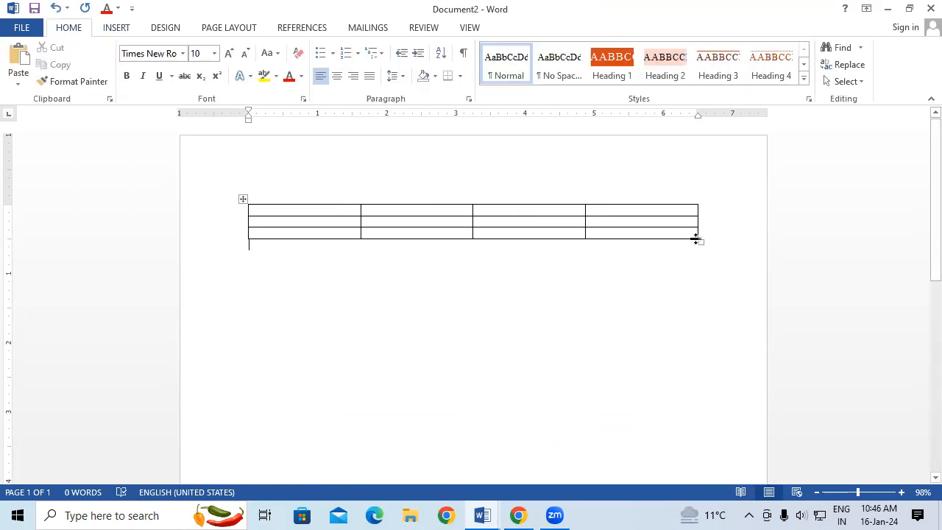
drag(701, 238, 718, 414)
click(314, 251)
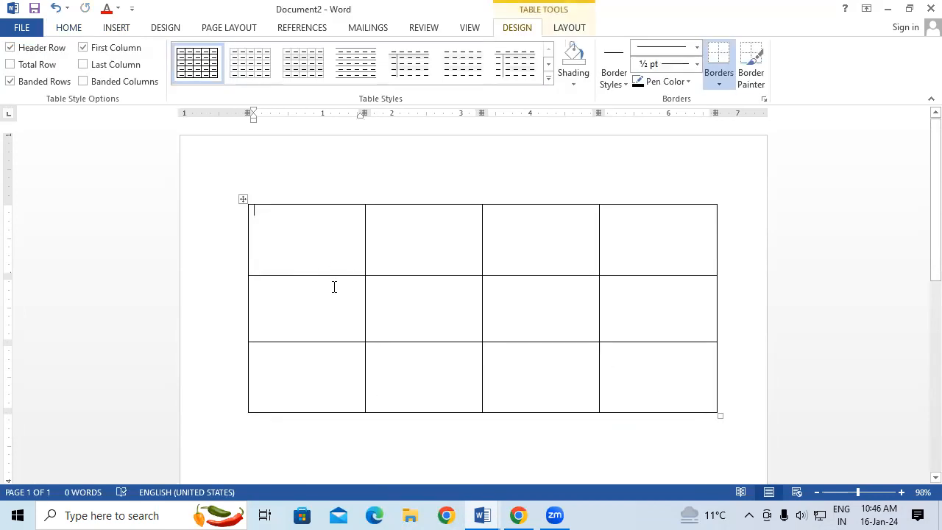
Make the table uneven by narrowing the first and third columns, shortening the upper two rows and heightening the bottom row.
drag(365, 296, 270, 310)
drag(332, 276, 346, 341)
drag(482, 285, 585, 302)
drag(629, 341, 626, 270)
drag(623, 338, 621, 428)
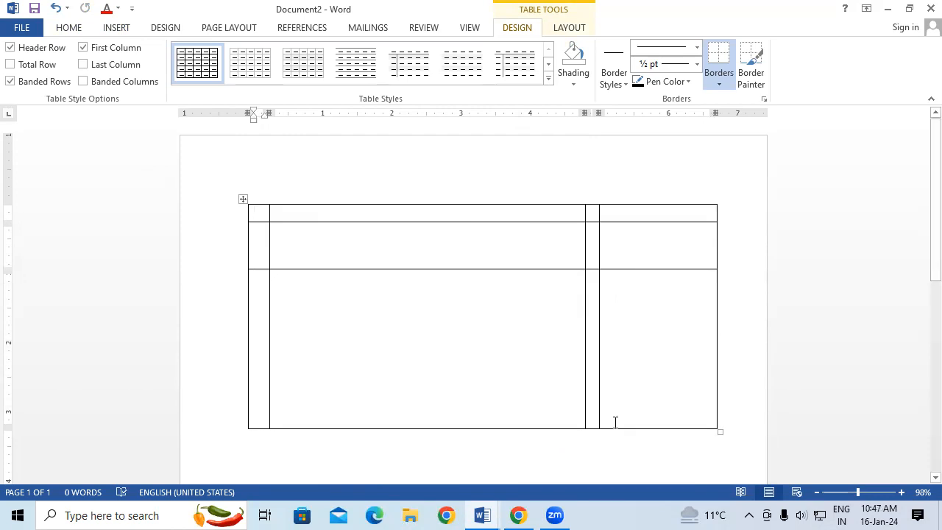
Distribute the new table's rows and columns evenly.
click(571, 28)
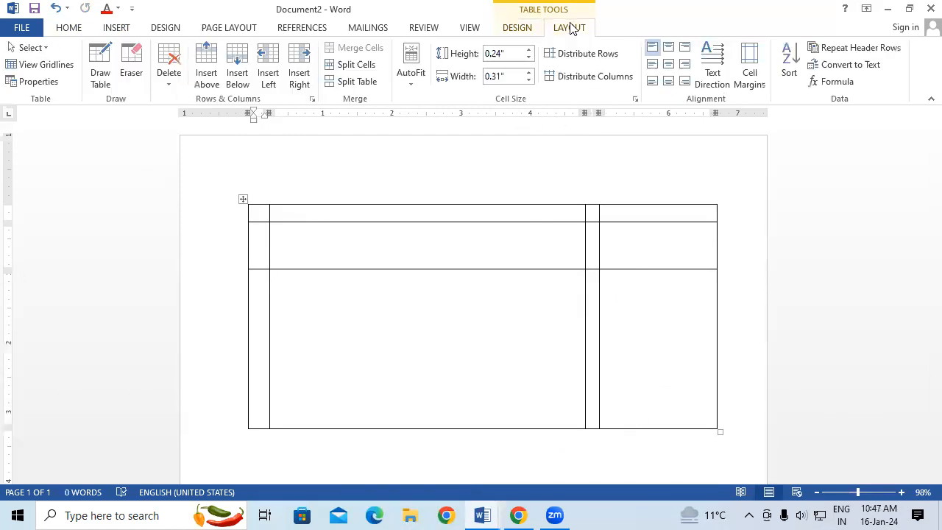
click(596, 52)
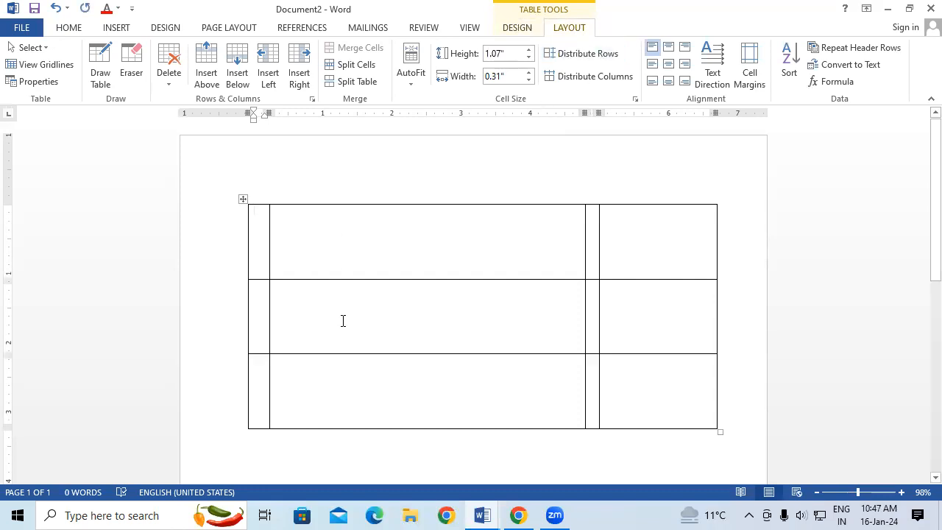
click(610, 78)
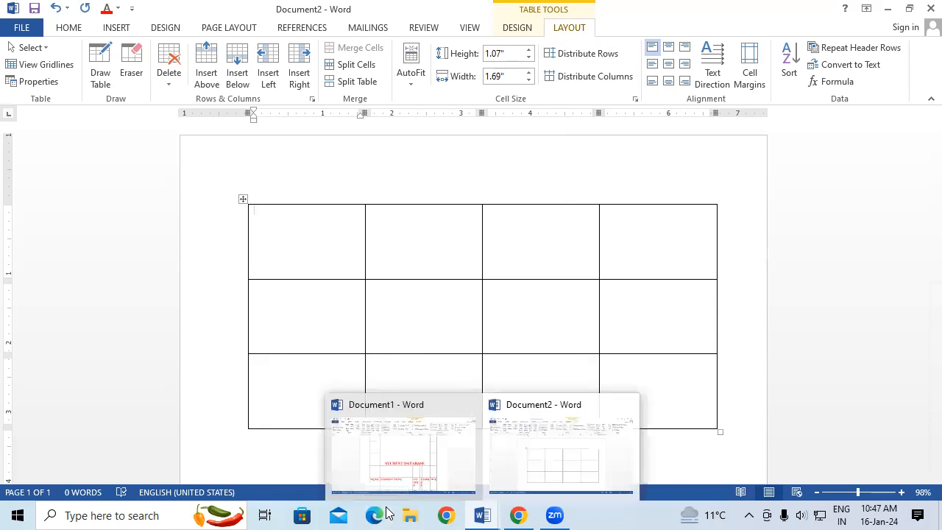
click(435, 514)
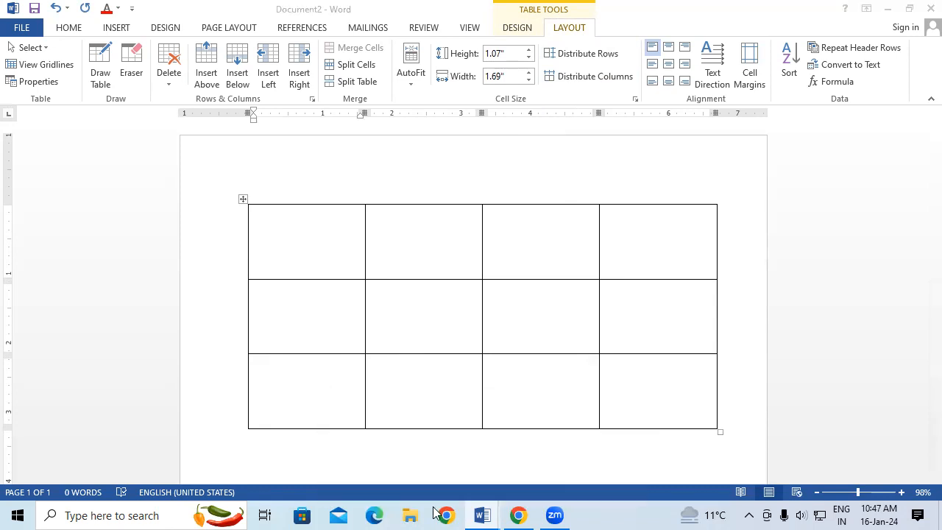